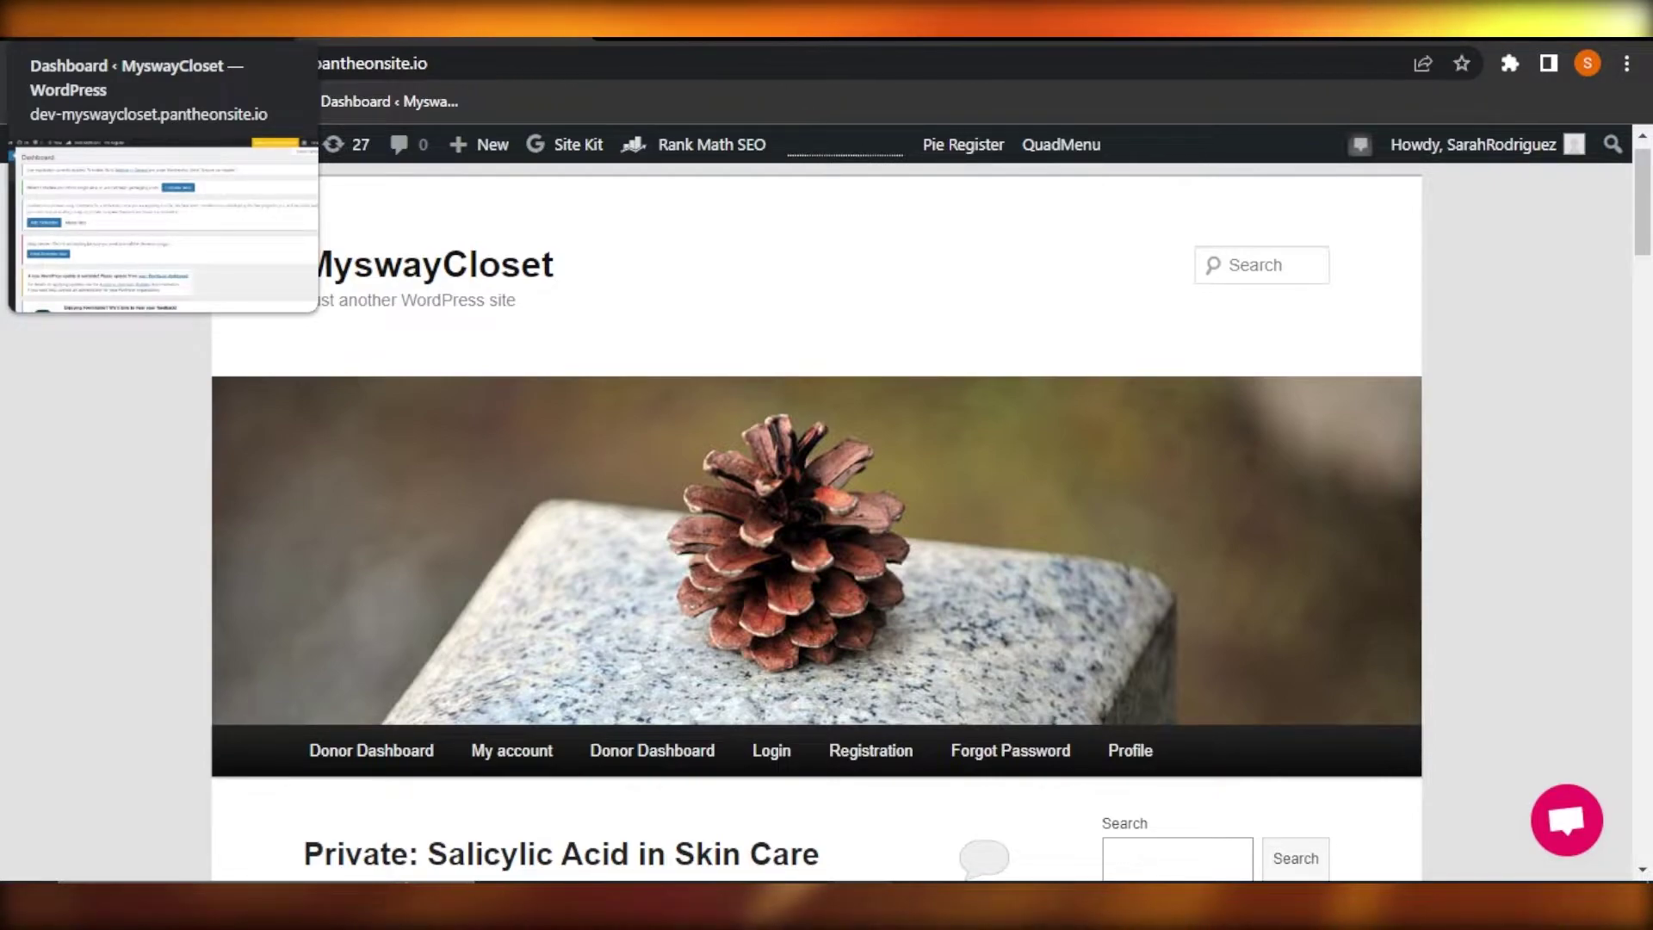
- Switch to the 'Dashboard ‹ MyswayCloset' tab to reach the WordPress admin Dashboard
{"action": "left_click", "coordinate": [129, 22]}
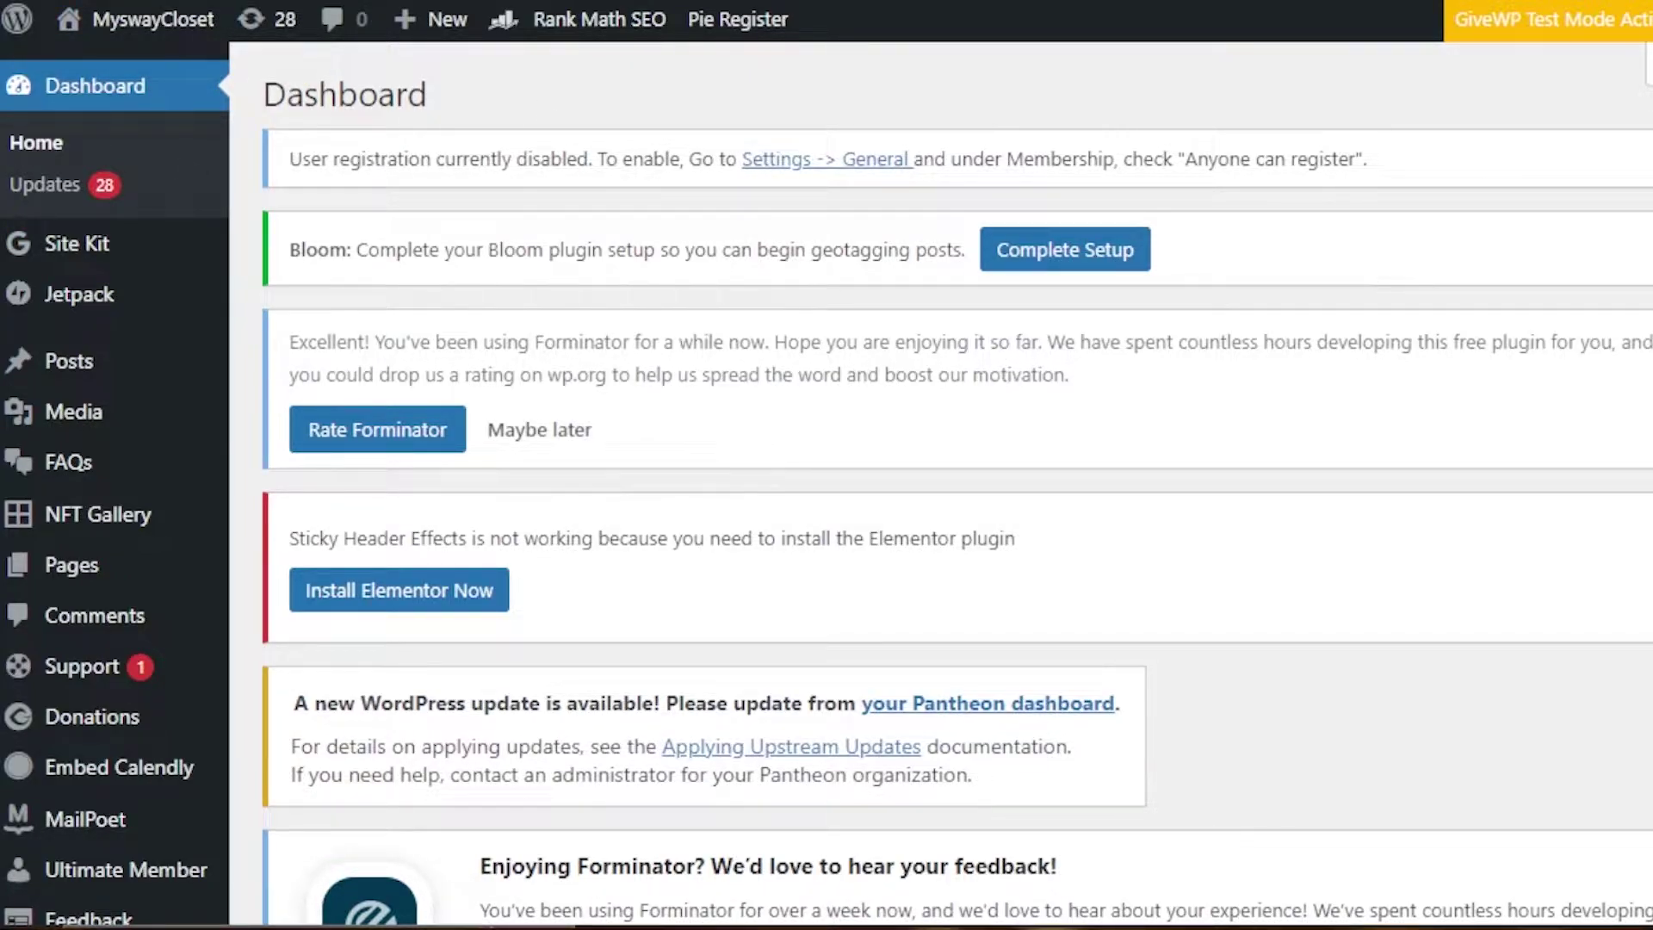
- Search Plugins > Add New for 'forminator' and confirm the Forminator plugin shows Active
{"action": "scroll", "coordinate": [827, 482], "scroll_direction": "down", "scroll_amount": 10}
{"action": "mouse_move", "coordinate": [71, 642]}
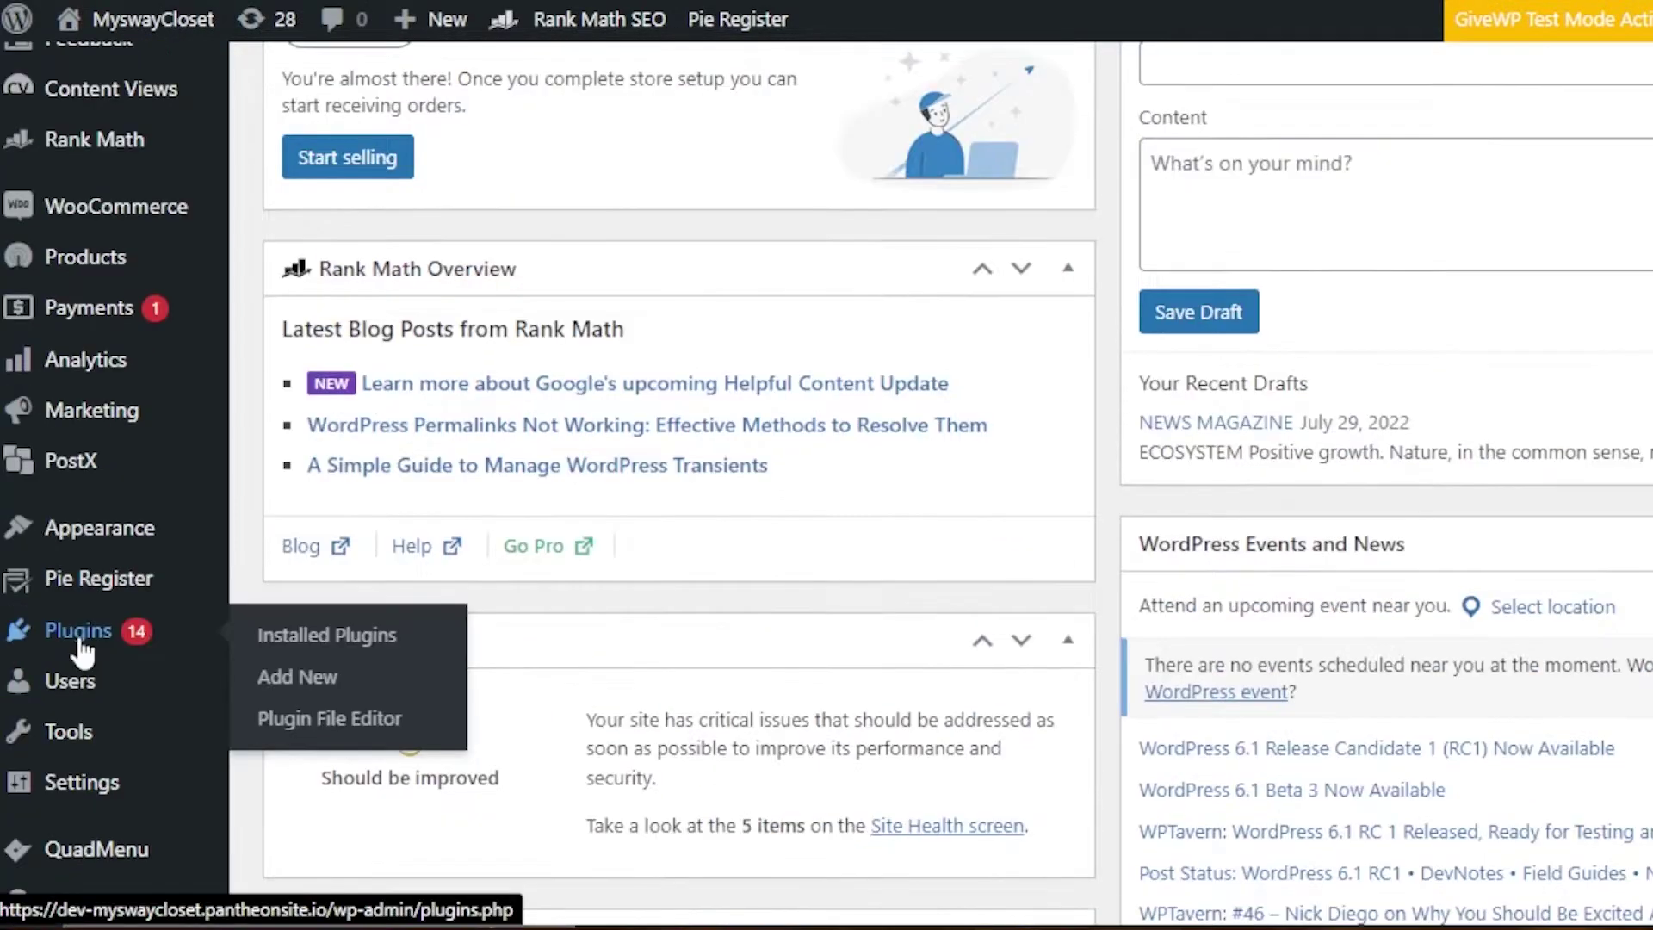
{"action": "left_click", "coordinate": [300, 680]}
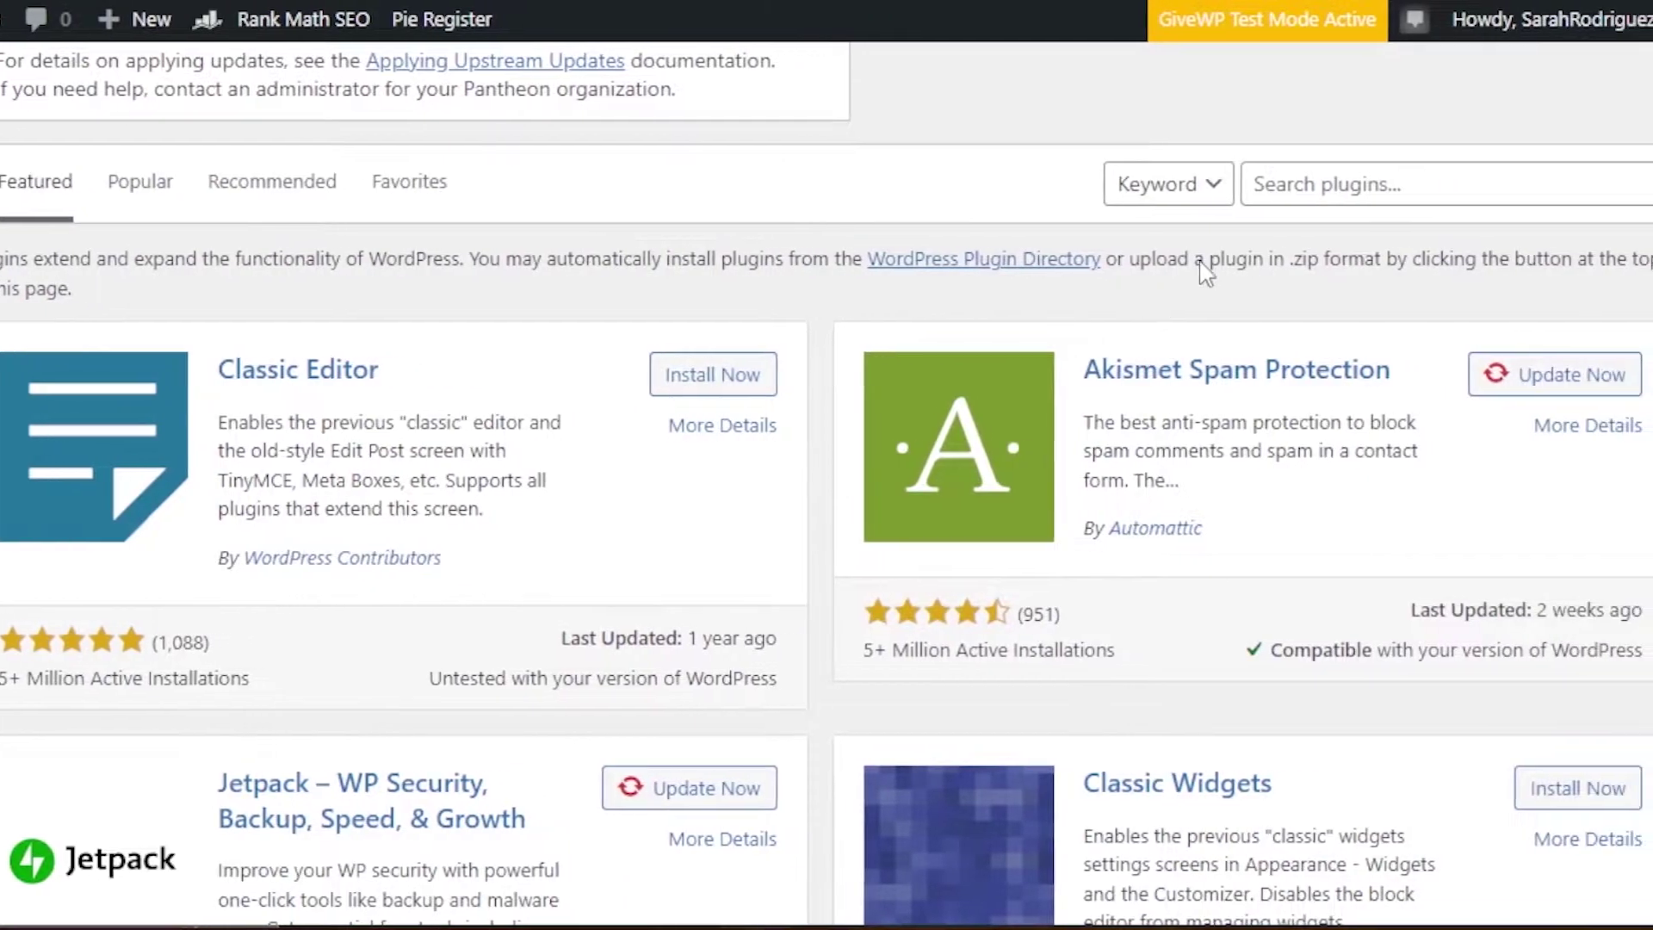
{"action": "left_click", "coordinate": [1299, 188]}
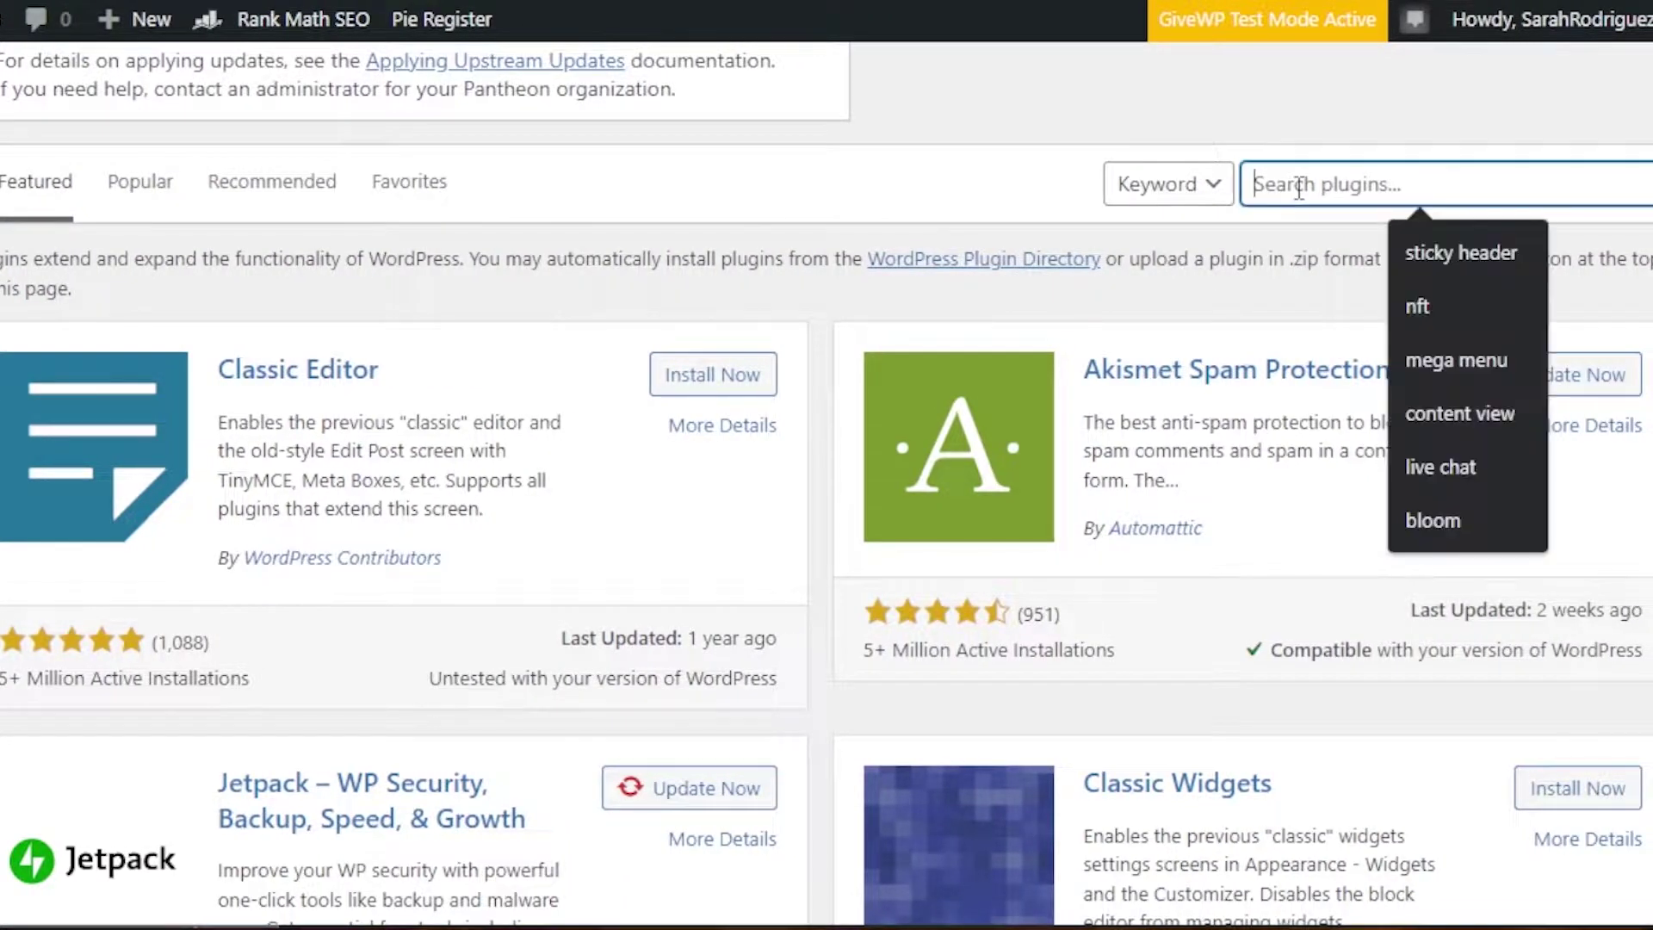
{"action": "type", "text": "forminator"}
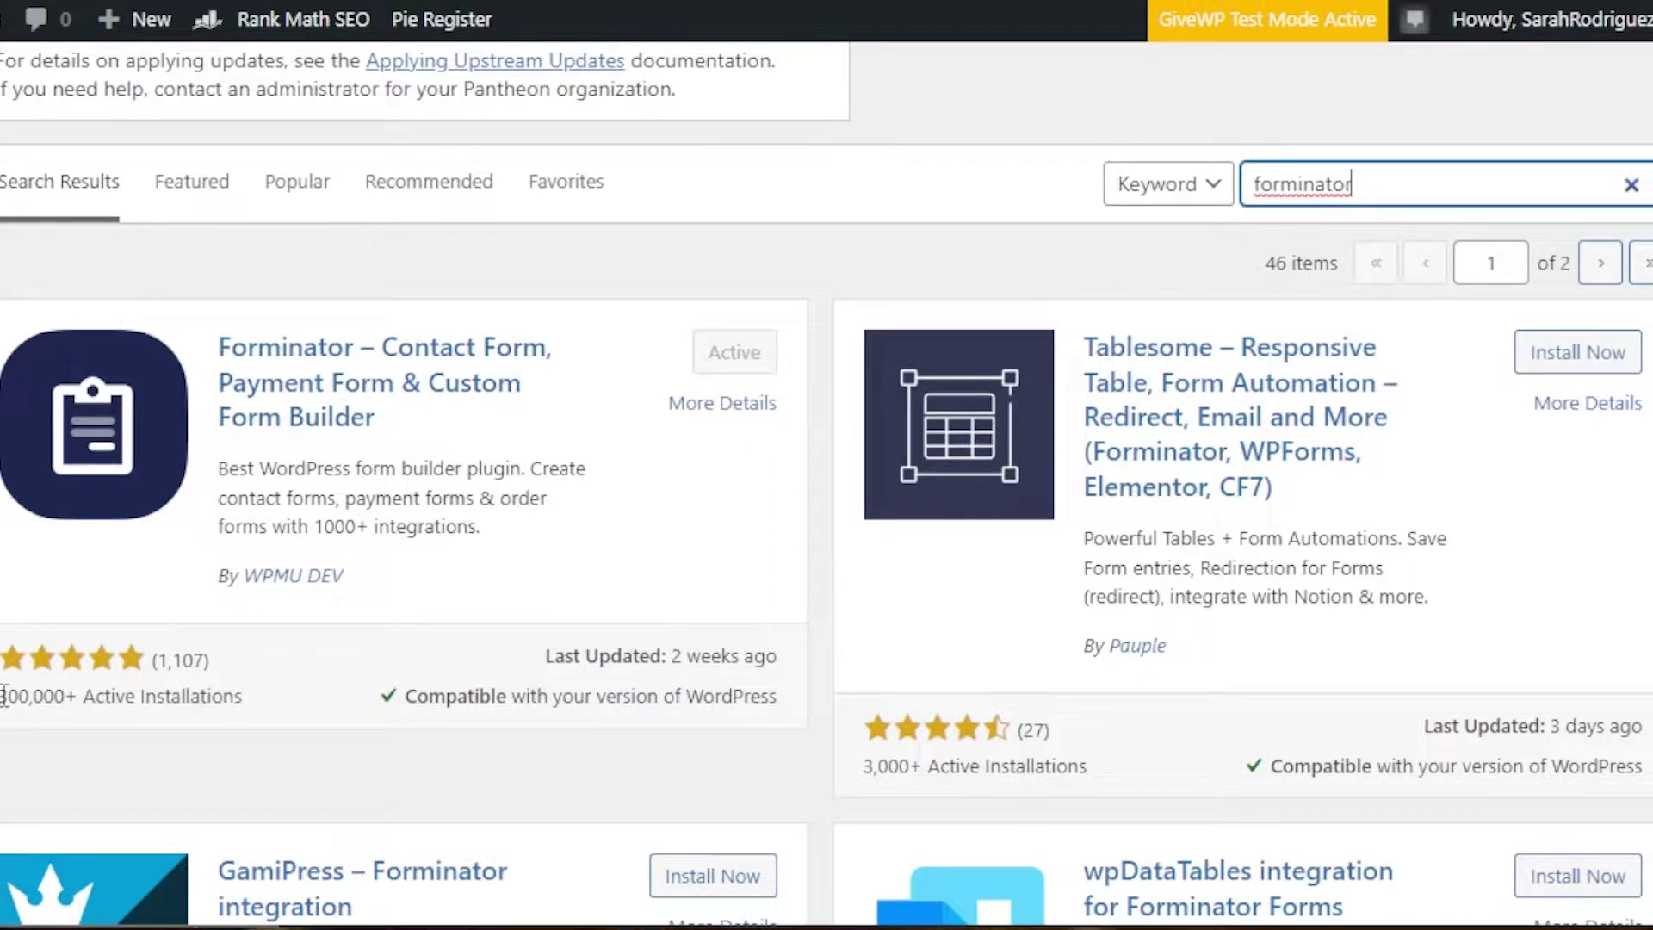
{"action": "left_click_drag", "start_coordinate": [4, 708], "coordinate": [301, 721]}
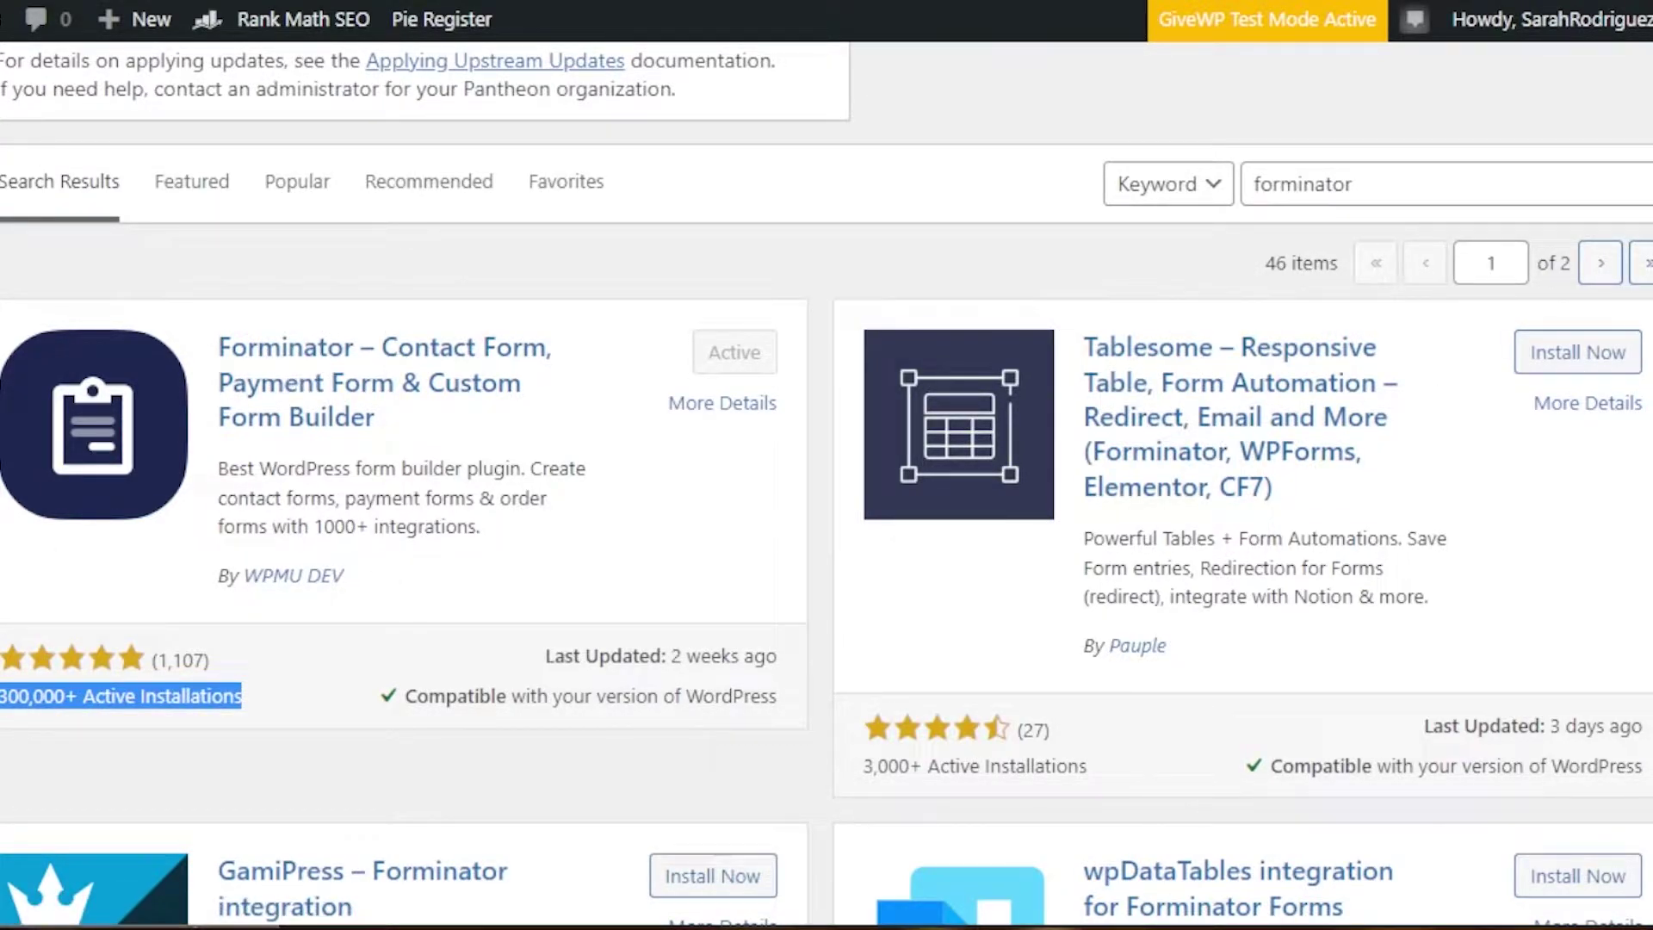
{"action": "scroll", "coordinate": [826, 482], "scroll_direction": "down", "scroll_amount": 12}
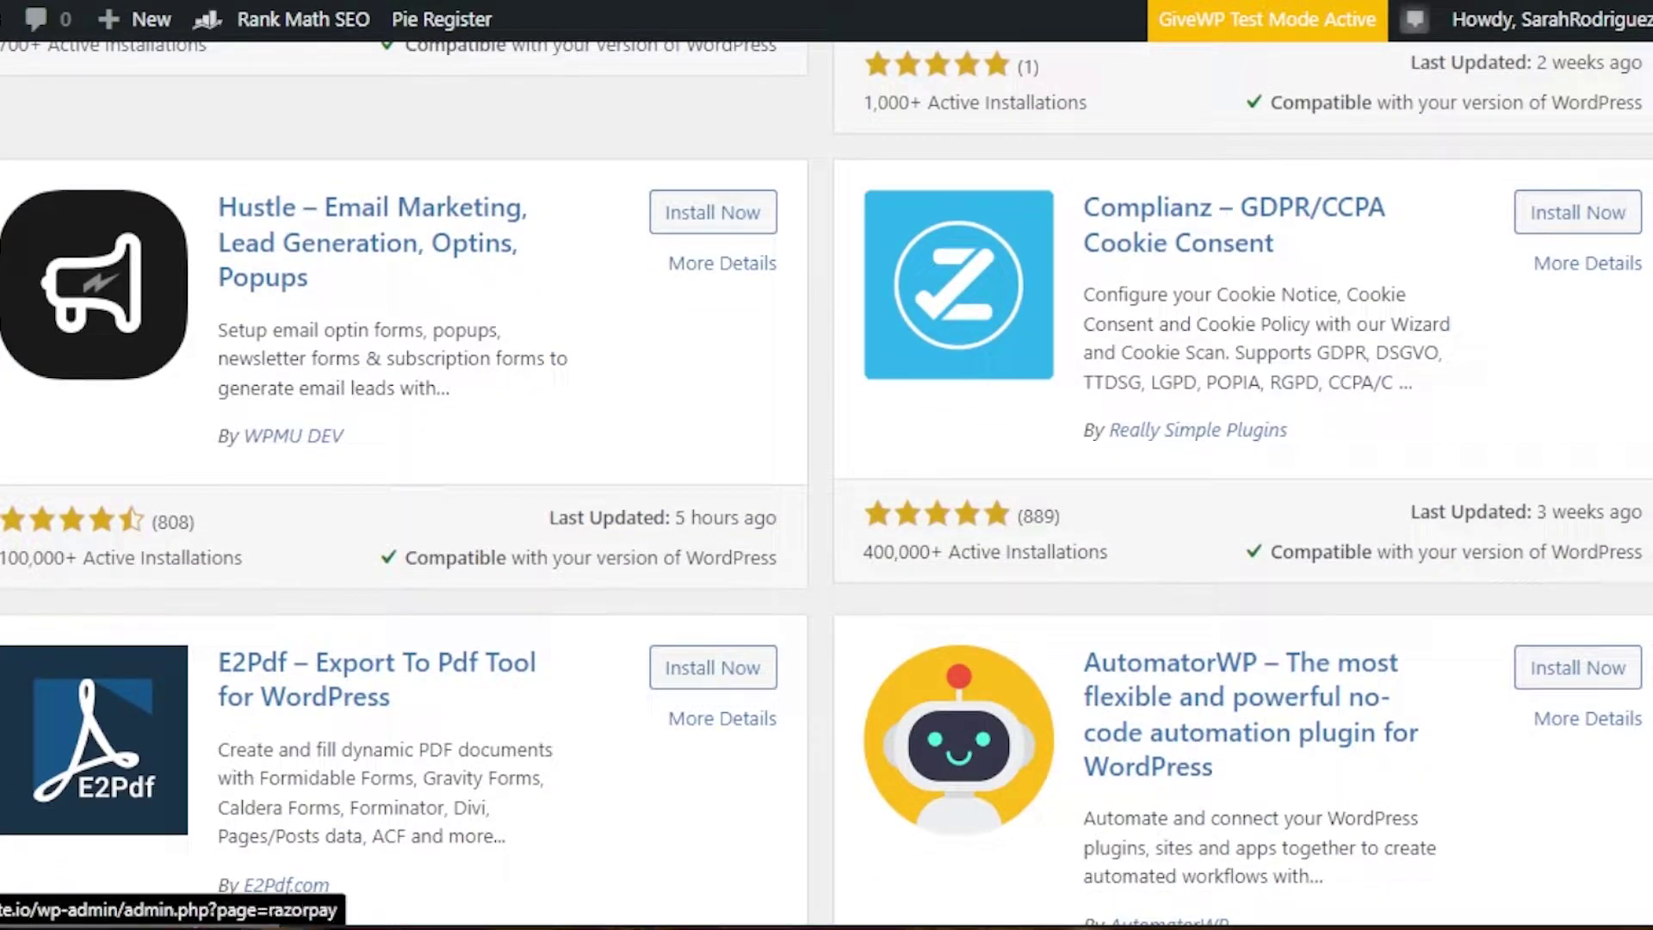
{"action": "mouse_move", "coordinate": [2, 711]}
{"action": "mouse_move", "coordinate": [2, 743]}
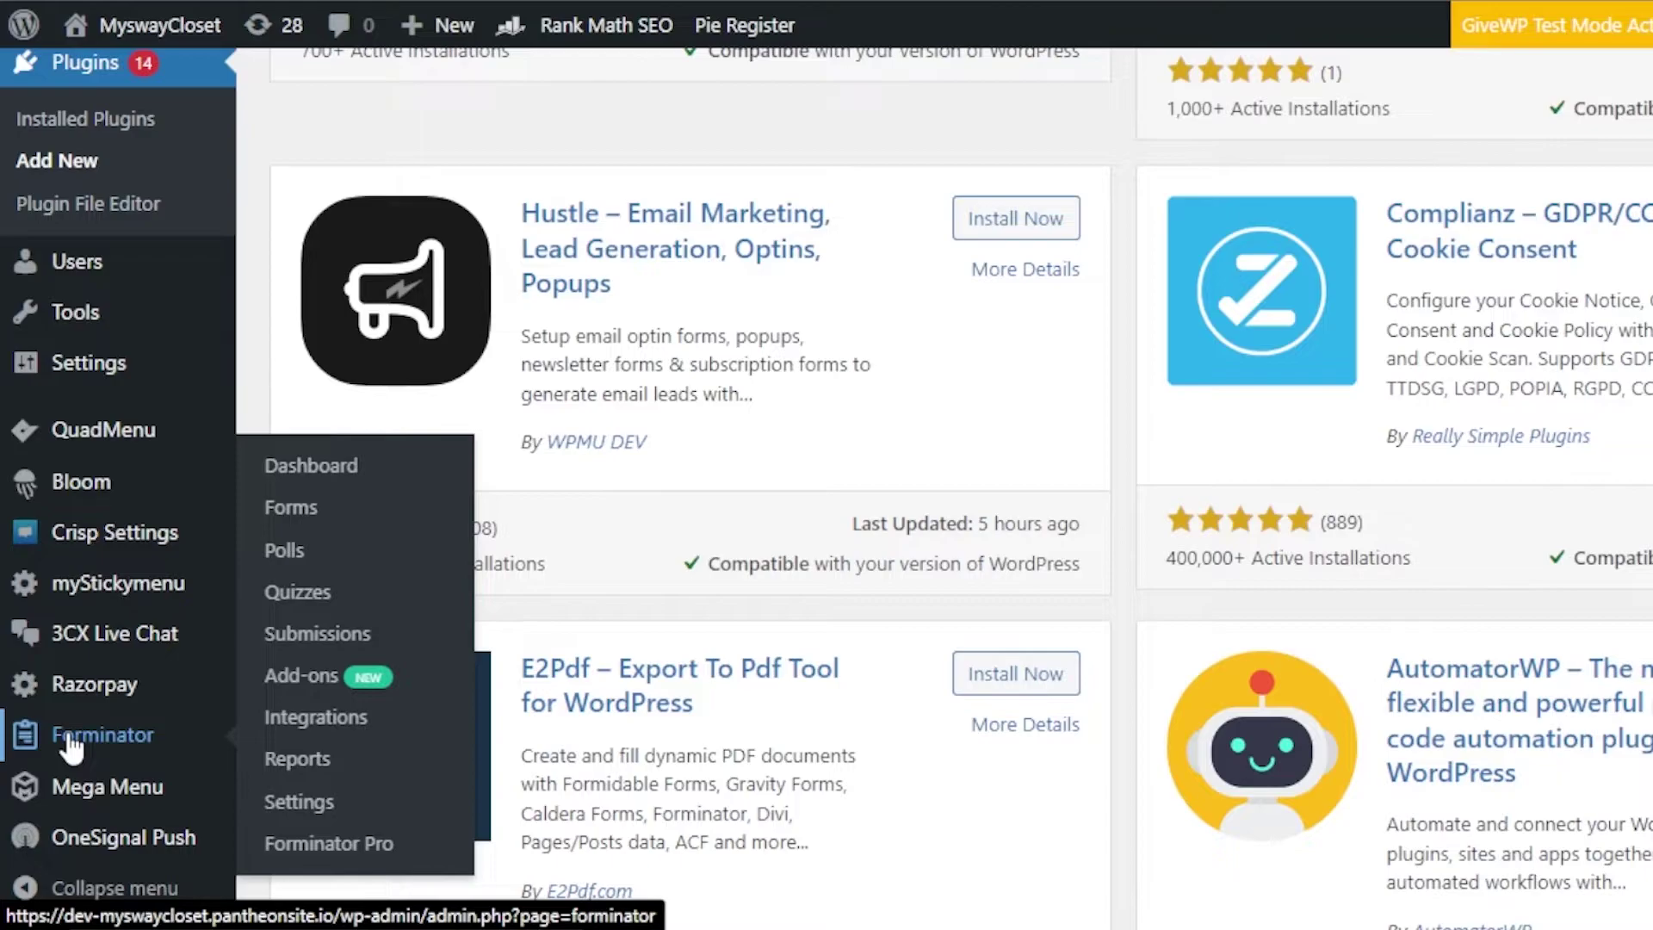
- Open the Forminator dashboard and scroll to the Forms panel listing TEST Form
{"action": "left_click", "coordinate": [69, 742]}
{"action": "scroll", "coordinate": [826, 482], "scroll_direction": "down", "scroll_amount": 6}
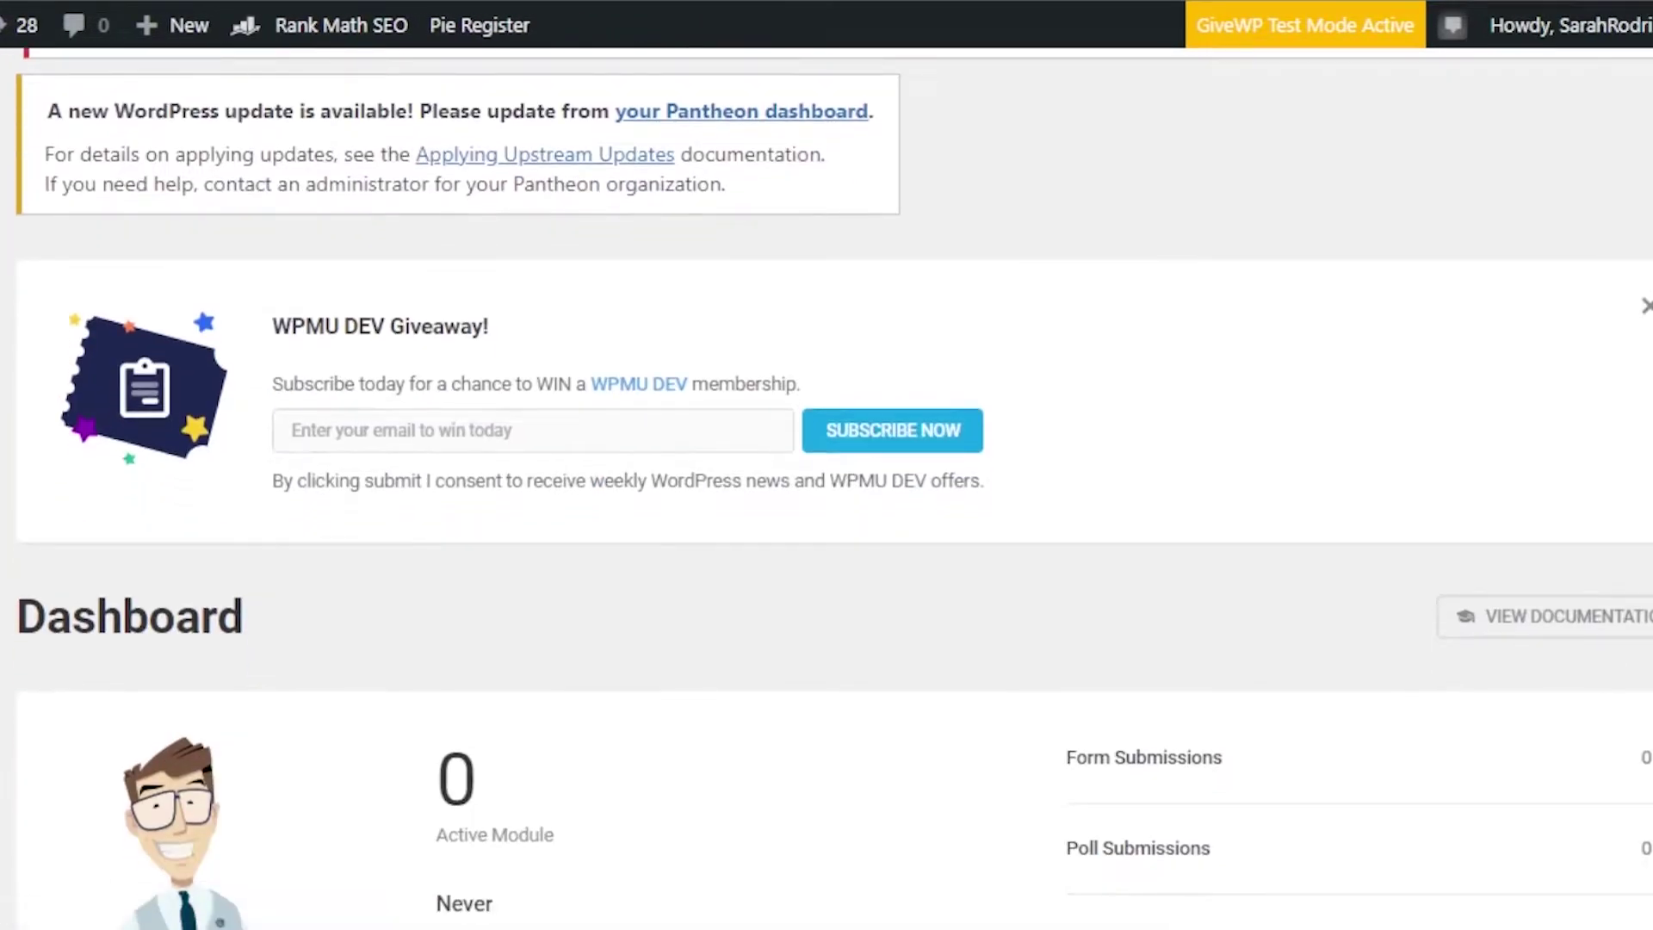
{"action": "scroll", "coordinate": [827, 482], "scroll_direction": "down", "scroll_amount": 8}
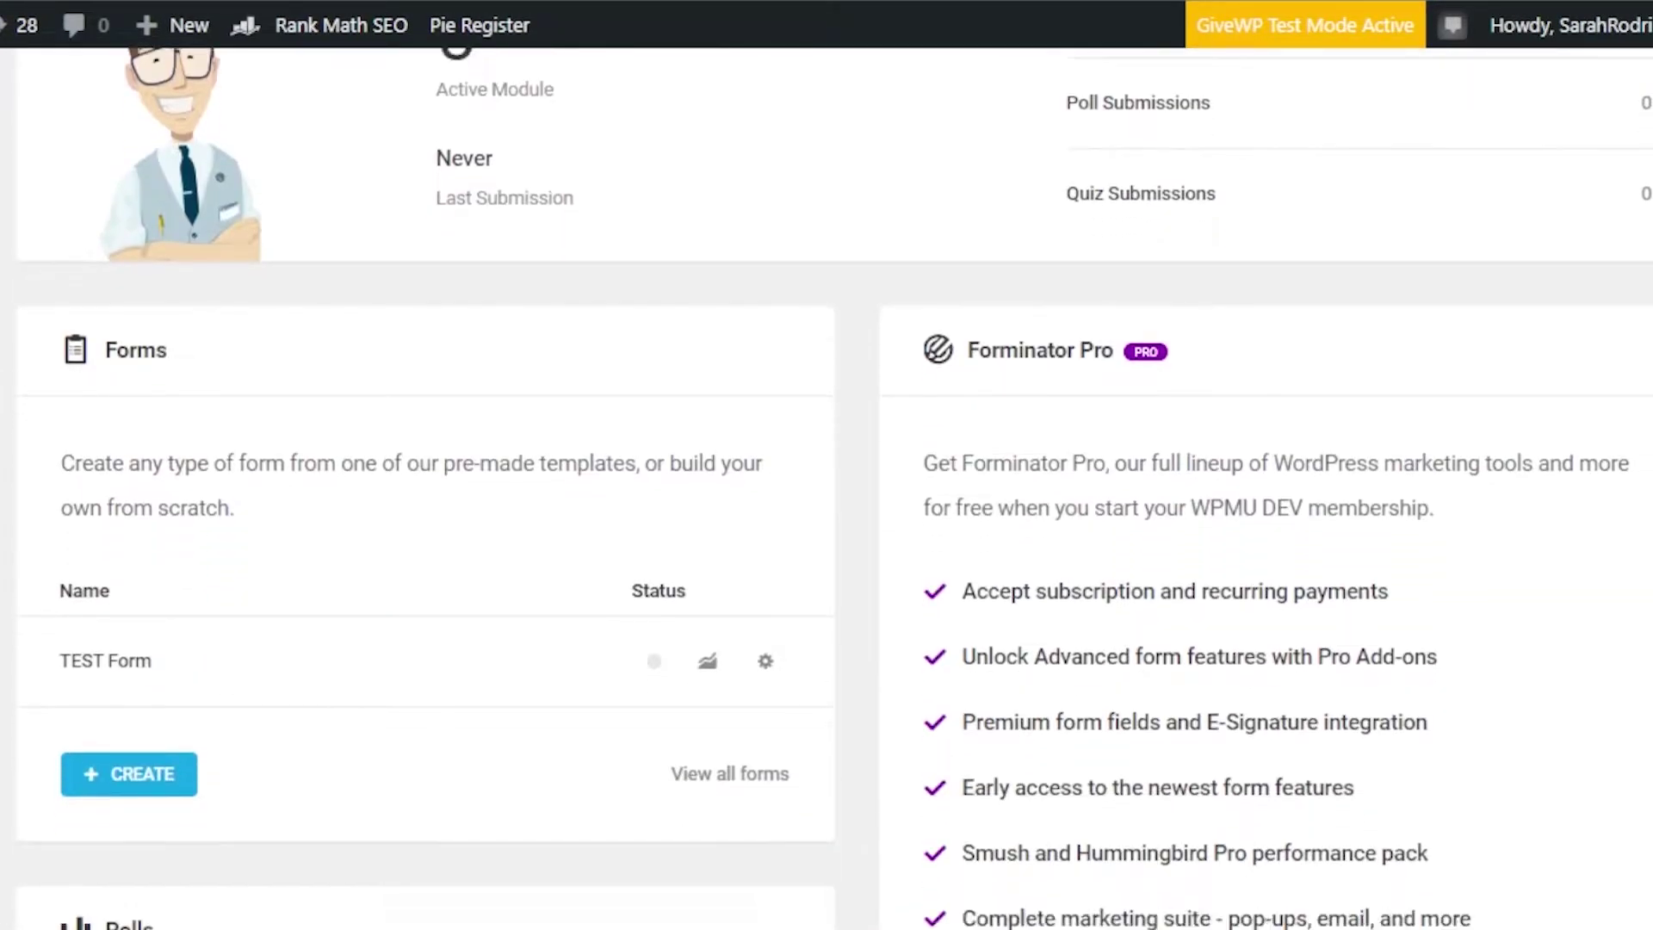
{"action": "scroll", "coordinate": [826, 482], "scroll_direction": "down", "scroll_amount": 7}
{"action": "scroll", "coordinate": [826, 482], "scroll_direction": "up", "scroll_amount": 10}
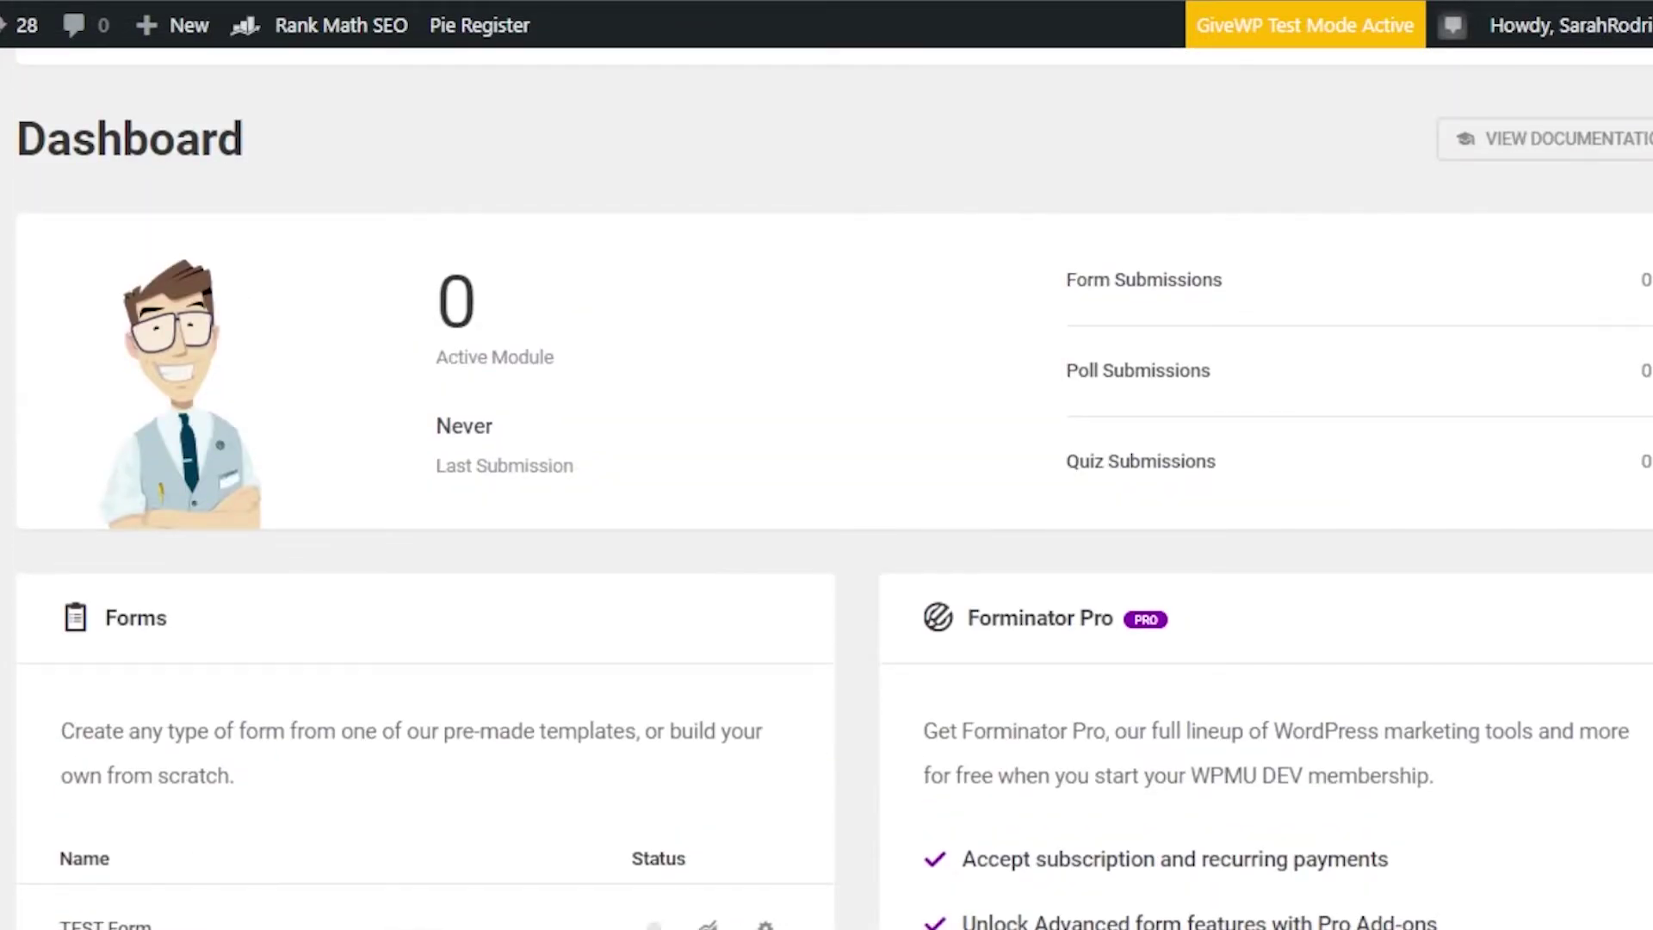
{"action": "scroll", "coordinate": [826, 482], "scroll_direction": "down", "scroll_amount": 3}
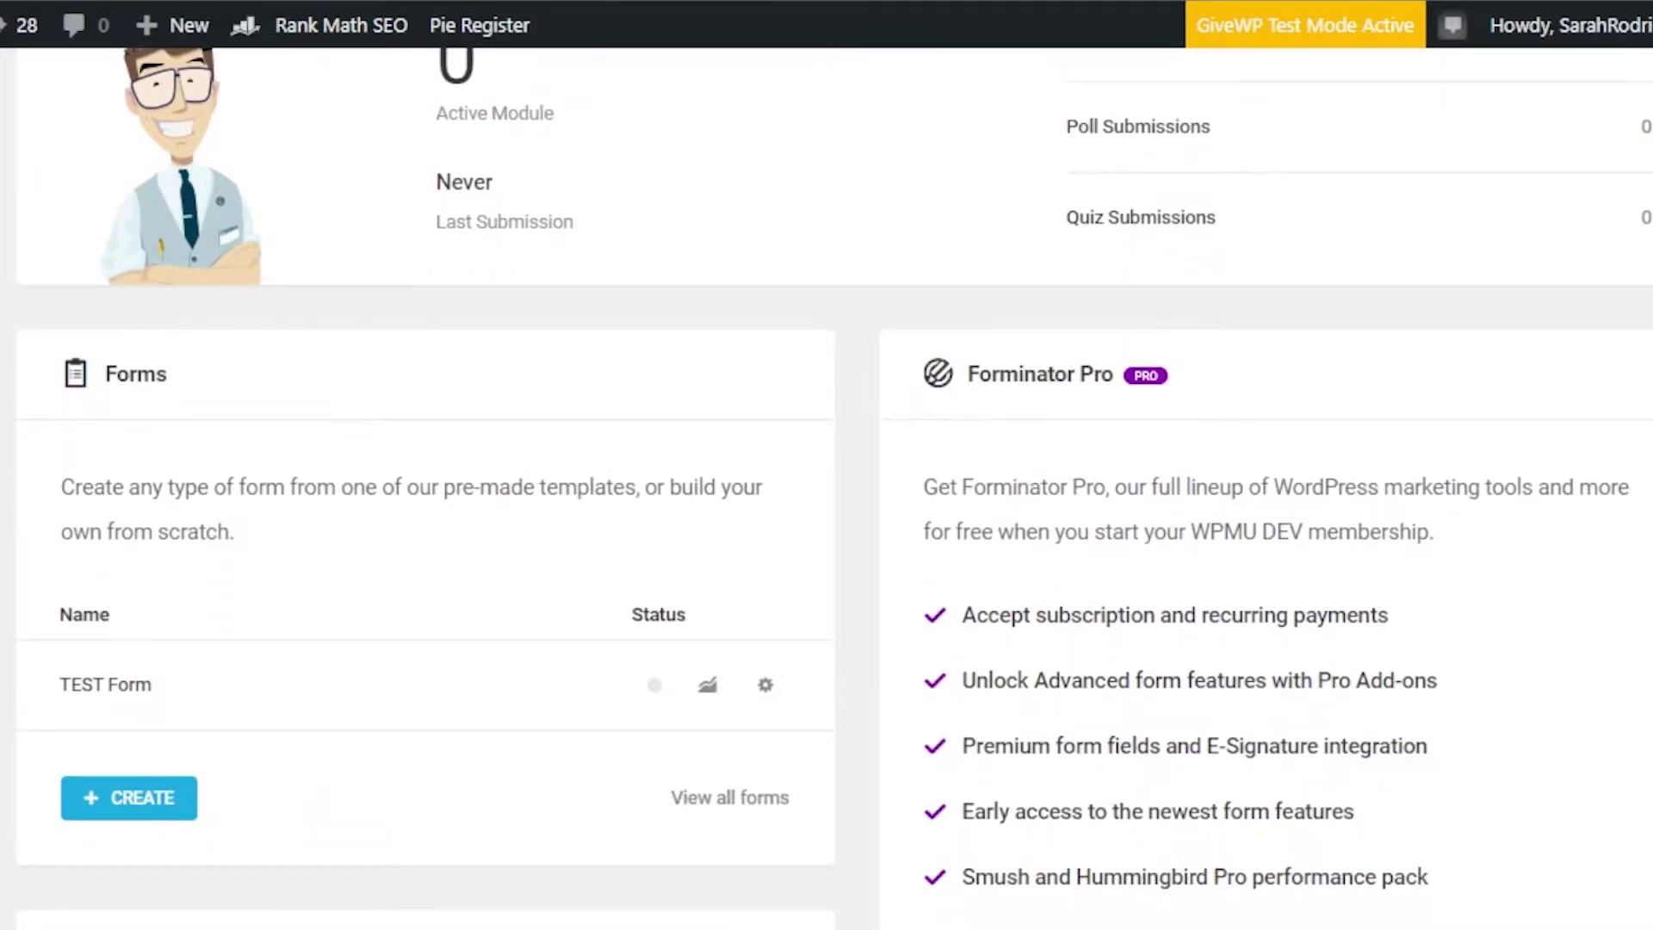
{"action": "scroll", "coordinate": [826, 482], "scroll_direction": "down", "scroll_amount": 3}
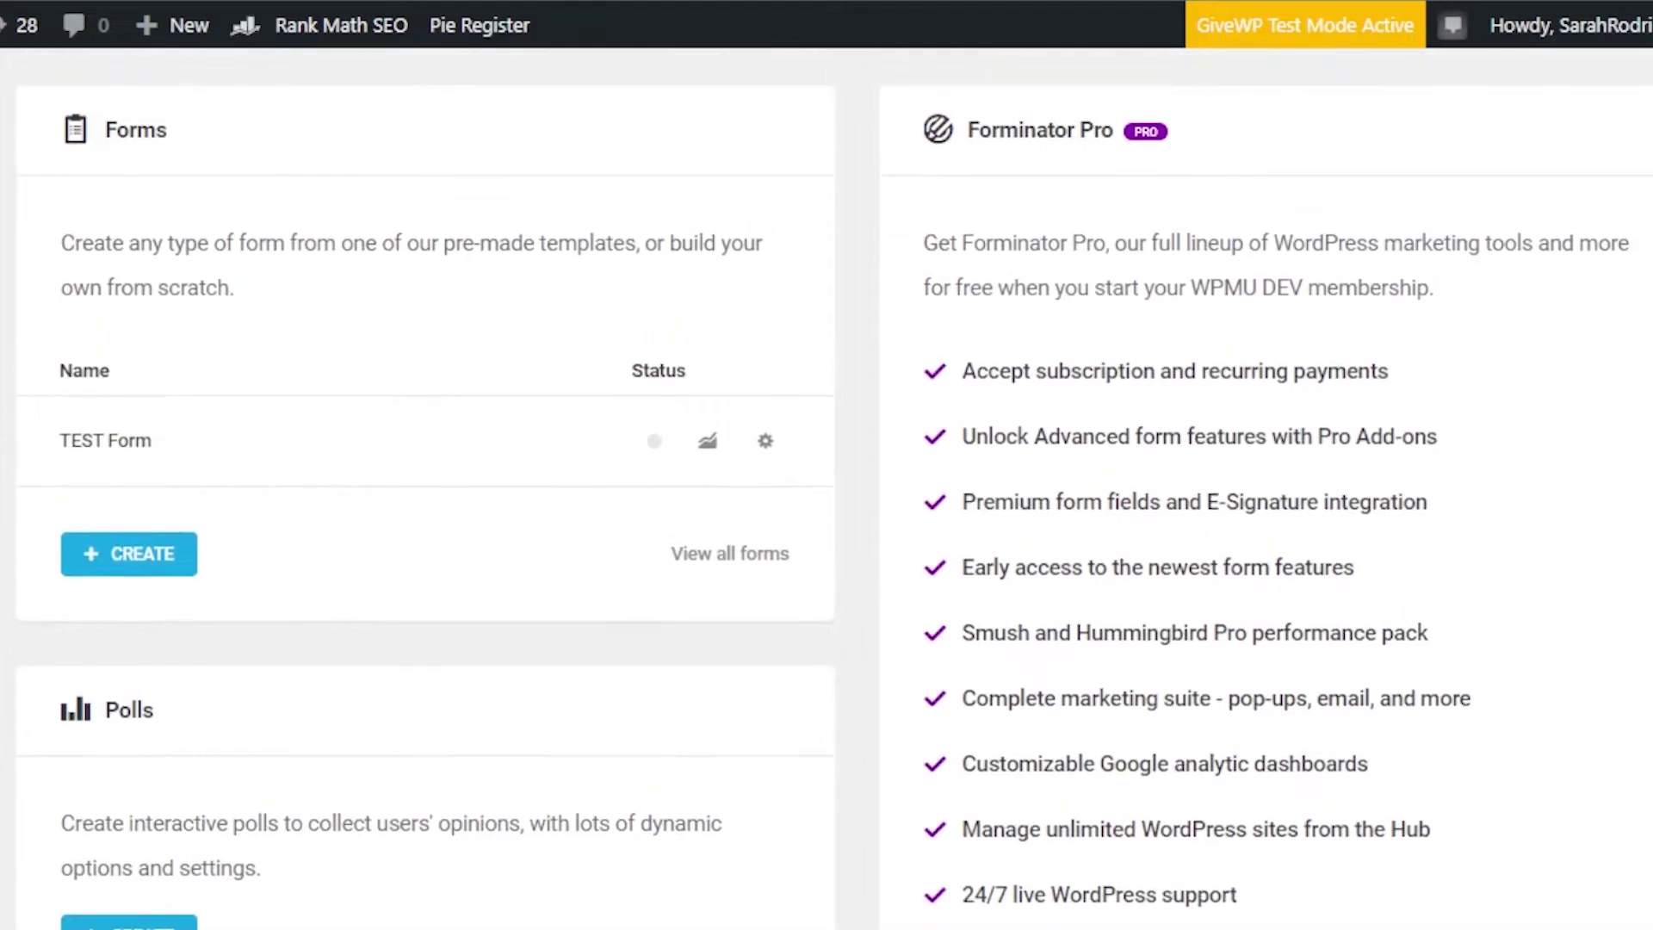
{"action": "scroll", "coordinate": [827, 482], "scroll_direction": "down", "scroll_amount": 5}
{"action": "scroll", "coordinate": [827, 482], "scroll_direction": "up", "scroll_amount": 8}
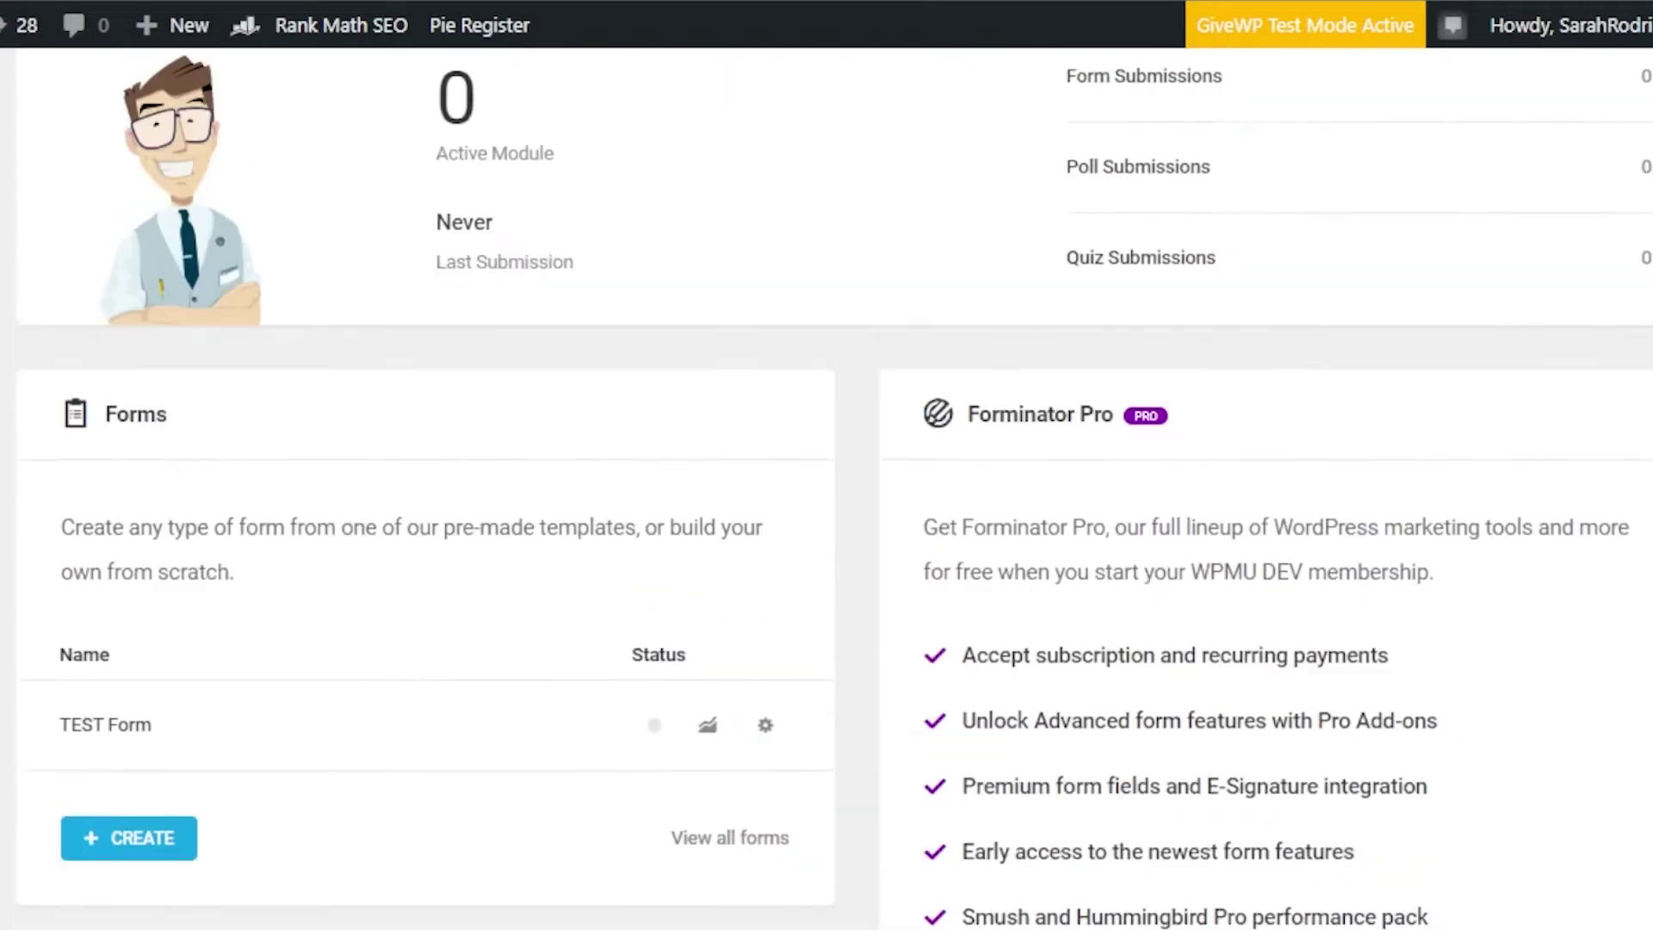
{"action": "scroll", "coordinate": [826, 482], "scroll_direction": "up", "scroll_amount": 4}
{"action": "scroll", "coordinate": [827, 482], "scroll_direction": "down", "scroll_amount": 9}
{"action": "scroll", "coordinate": [827, 482], "scroll_direction": "up", "scroll_amount": 8}
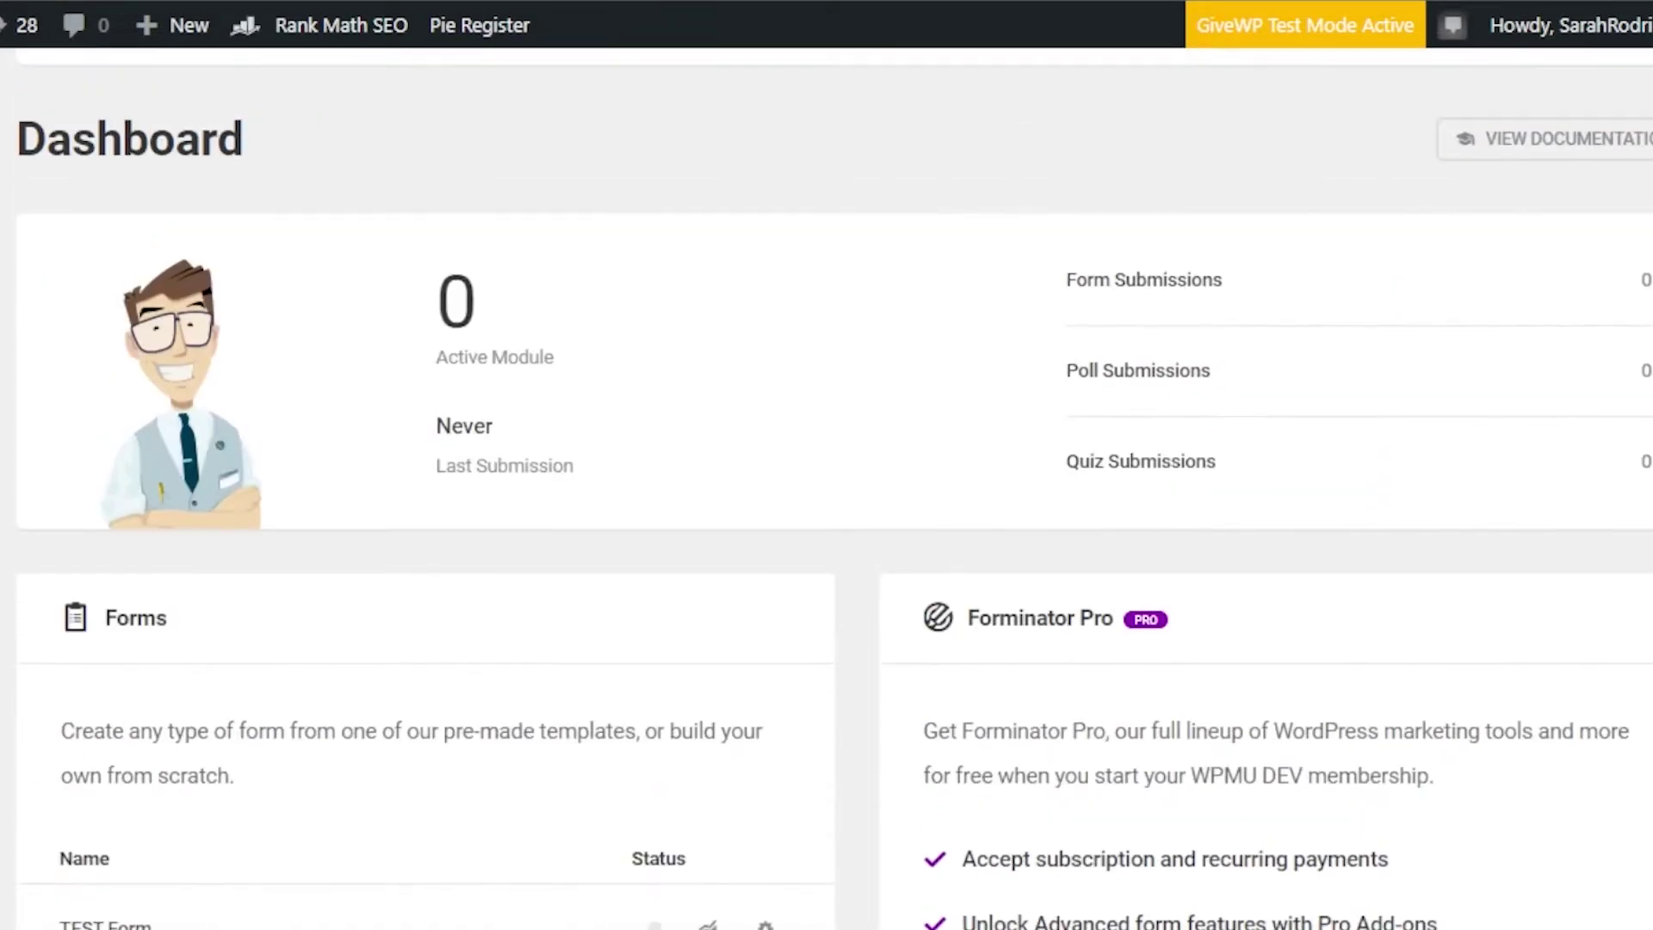
{"action": "scroll", "coordinate": [827, 482], "scroll_direction": "down", "scroll_amount": 5}
{"action": "scroll", "coordinate": [827, 482], "scroll_direction": "up", "scroll_amount": 4}
{"action": "scroll", "coordinate": [826, 482], "scroll_direction": "down", "scroll_amount": 4}
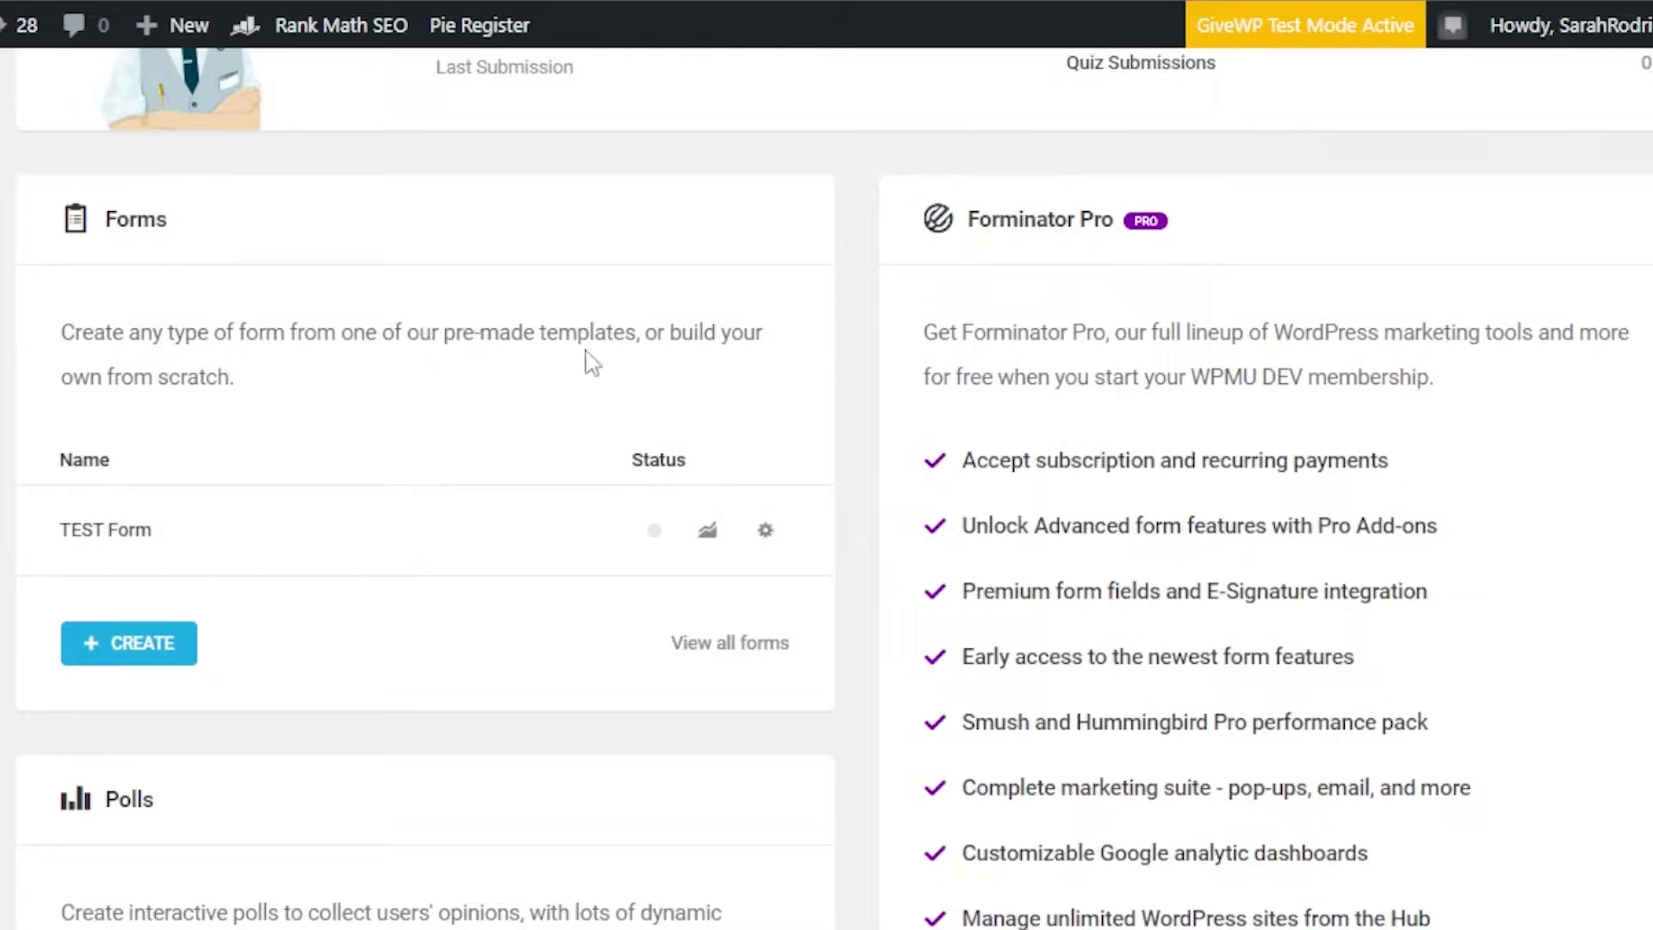
- Create a form from the Registration template named 'Test User Registration'
{"action": "left_click", "coordinate": [131, 656]}
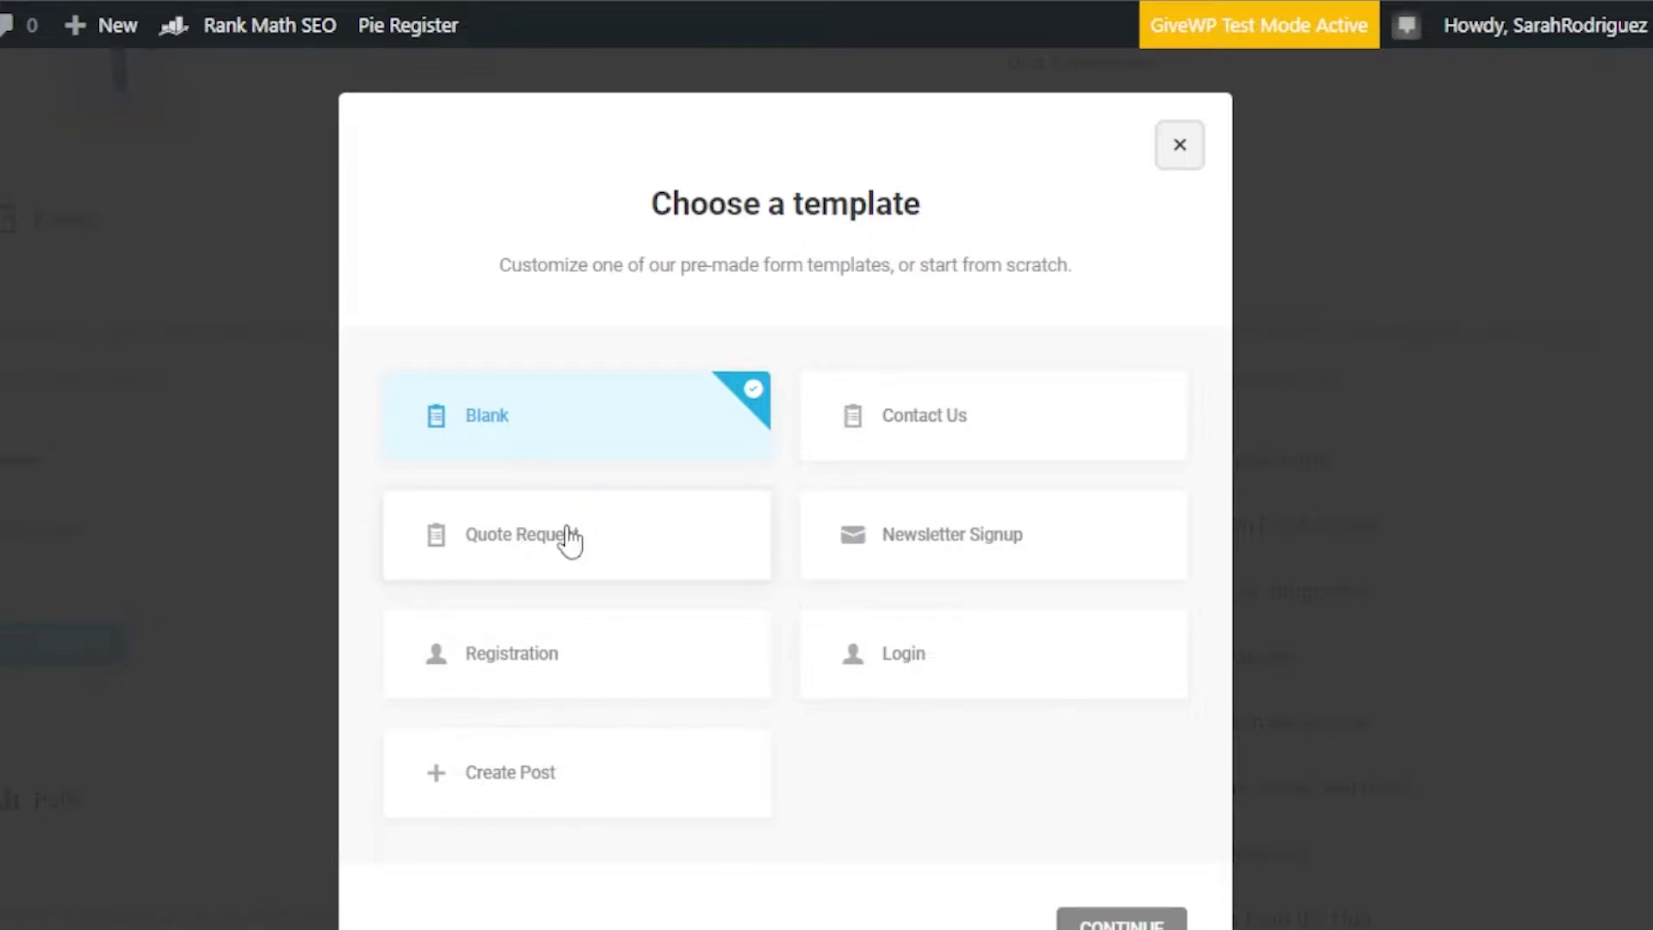
{"action": "left_click", "coordinate": [620, 675]}
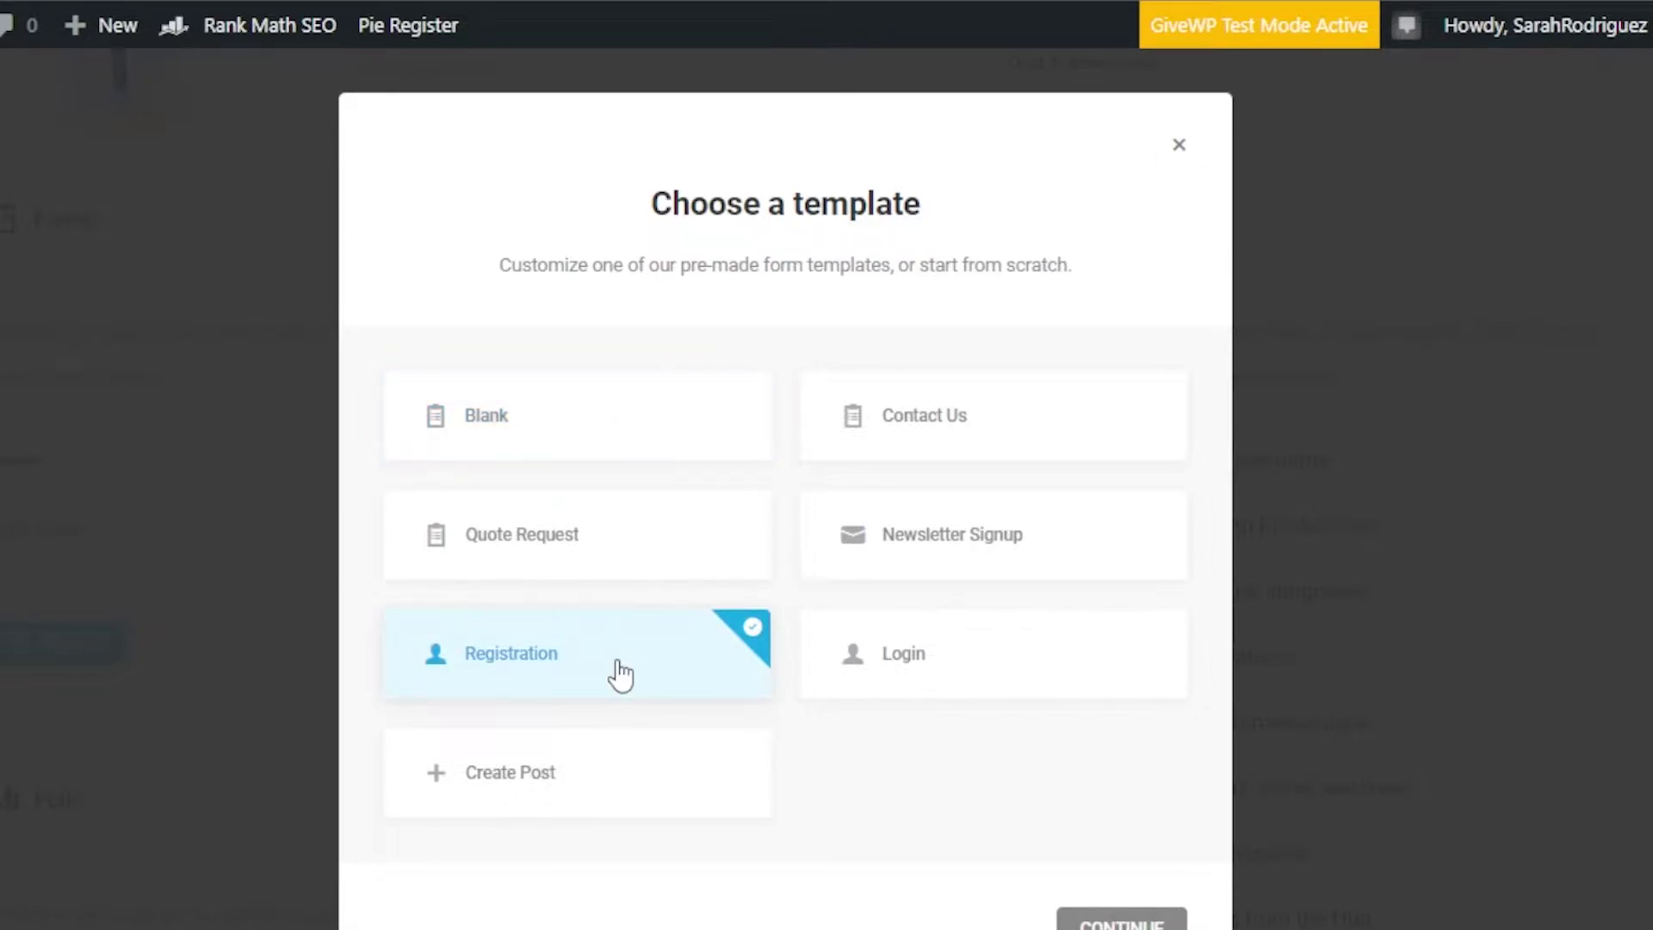
{"action": "scroll", "coordinate": [785, 516], "scroll_direction": "down", "scroll_amount": 3}
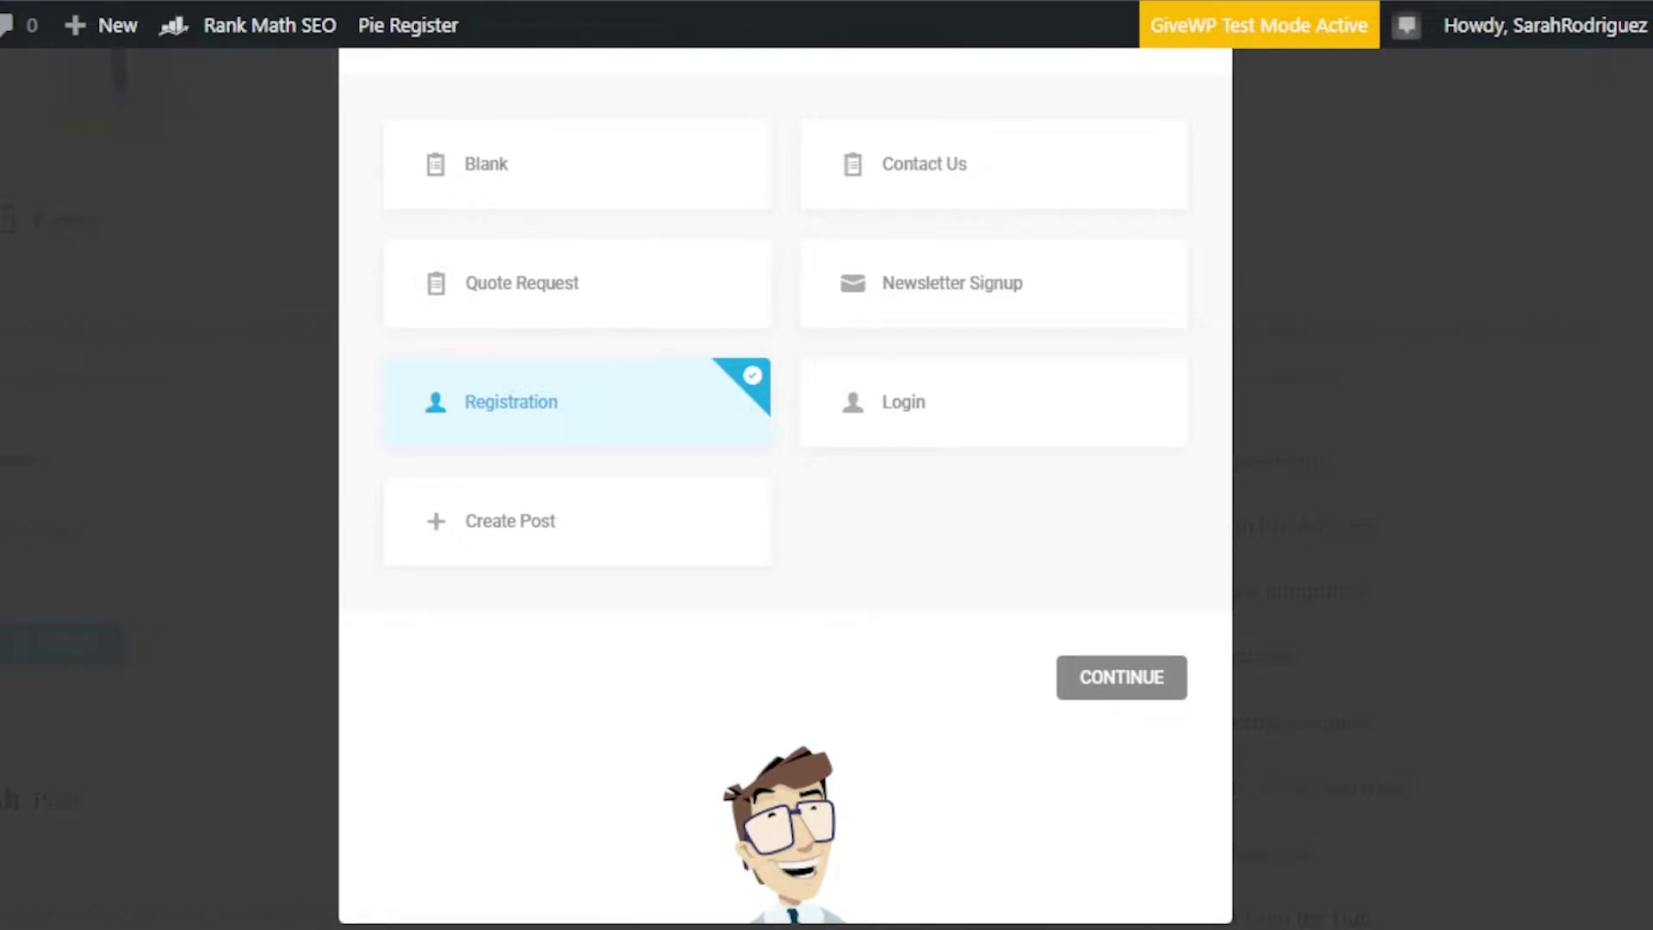
{"action": "left_click", "coordinate": [1119, 684]}
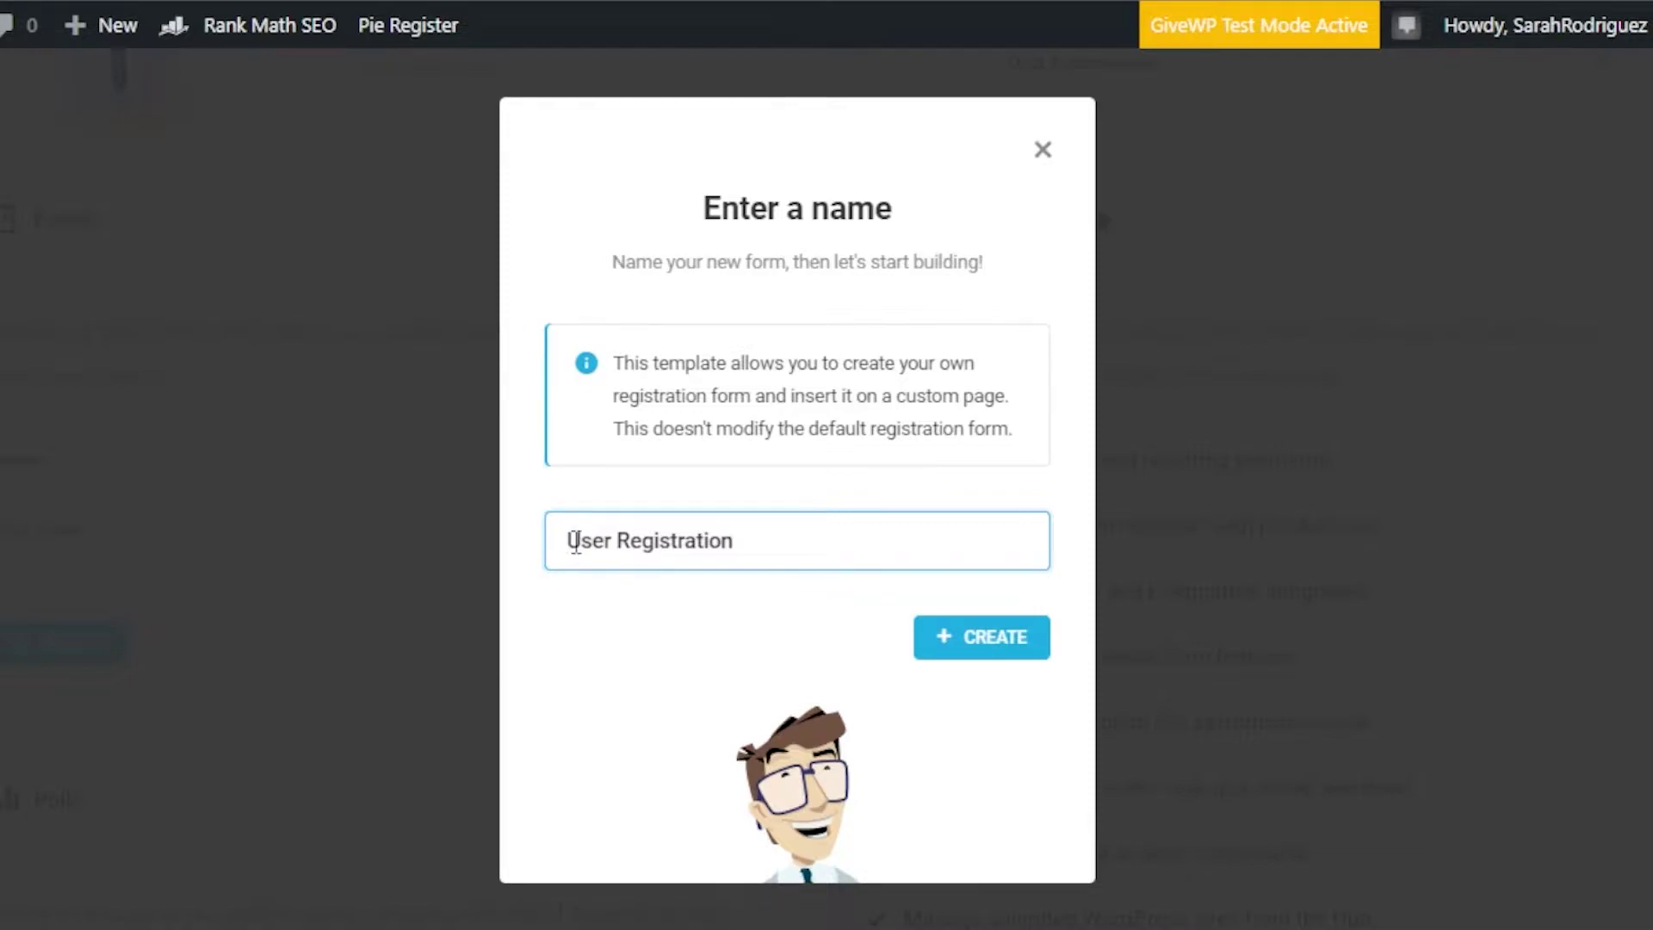
{"action": "type", "text": "Test"}
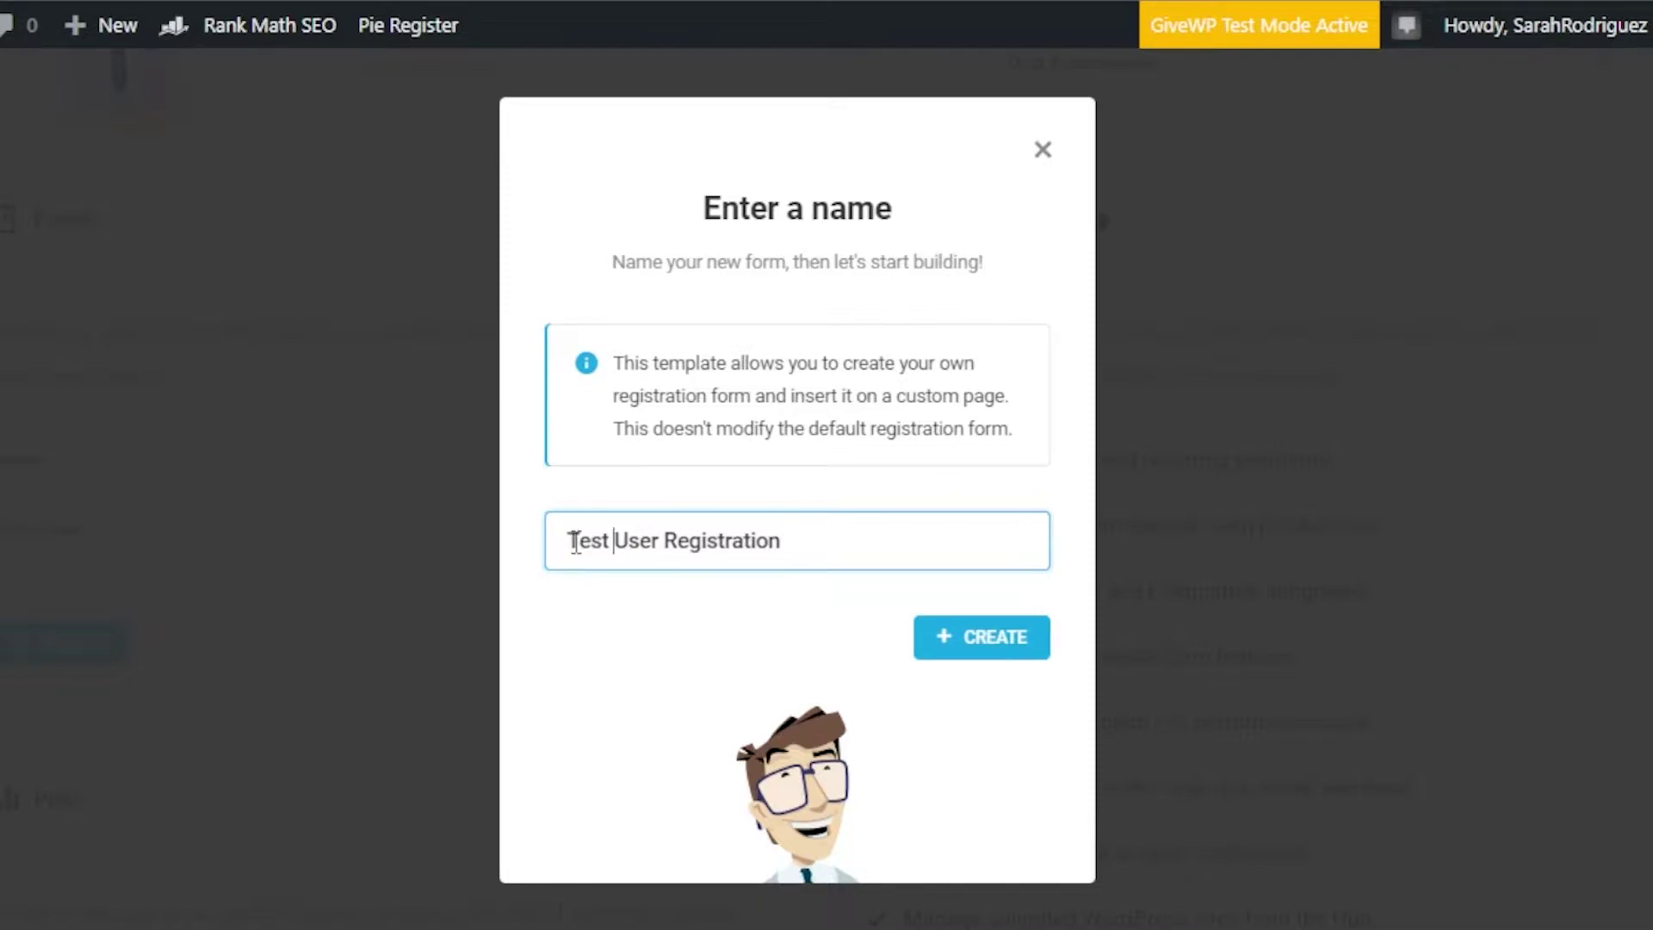
{"action": "left_click", "coordinate": [977, 618]}
{"action": "scroll", "coordinate": [990, 516], "scroll_direction": "down", "scroll_amount": 10}
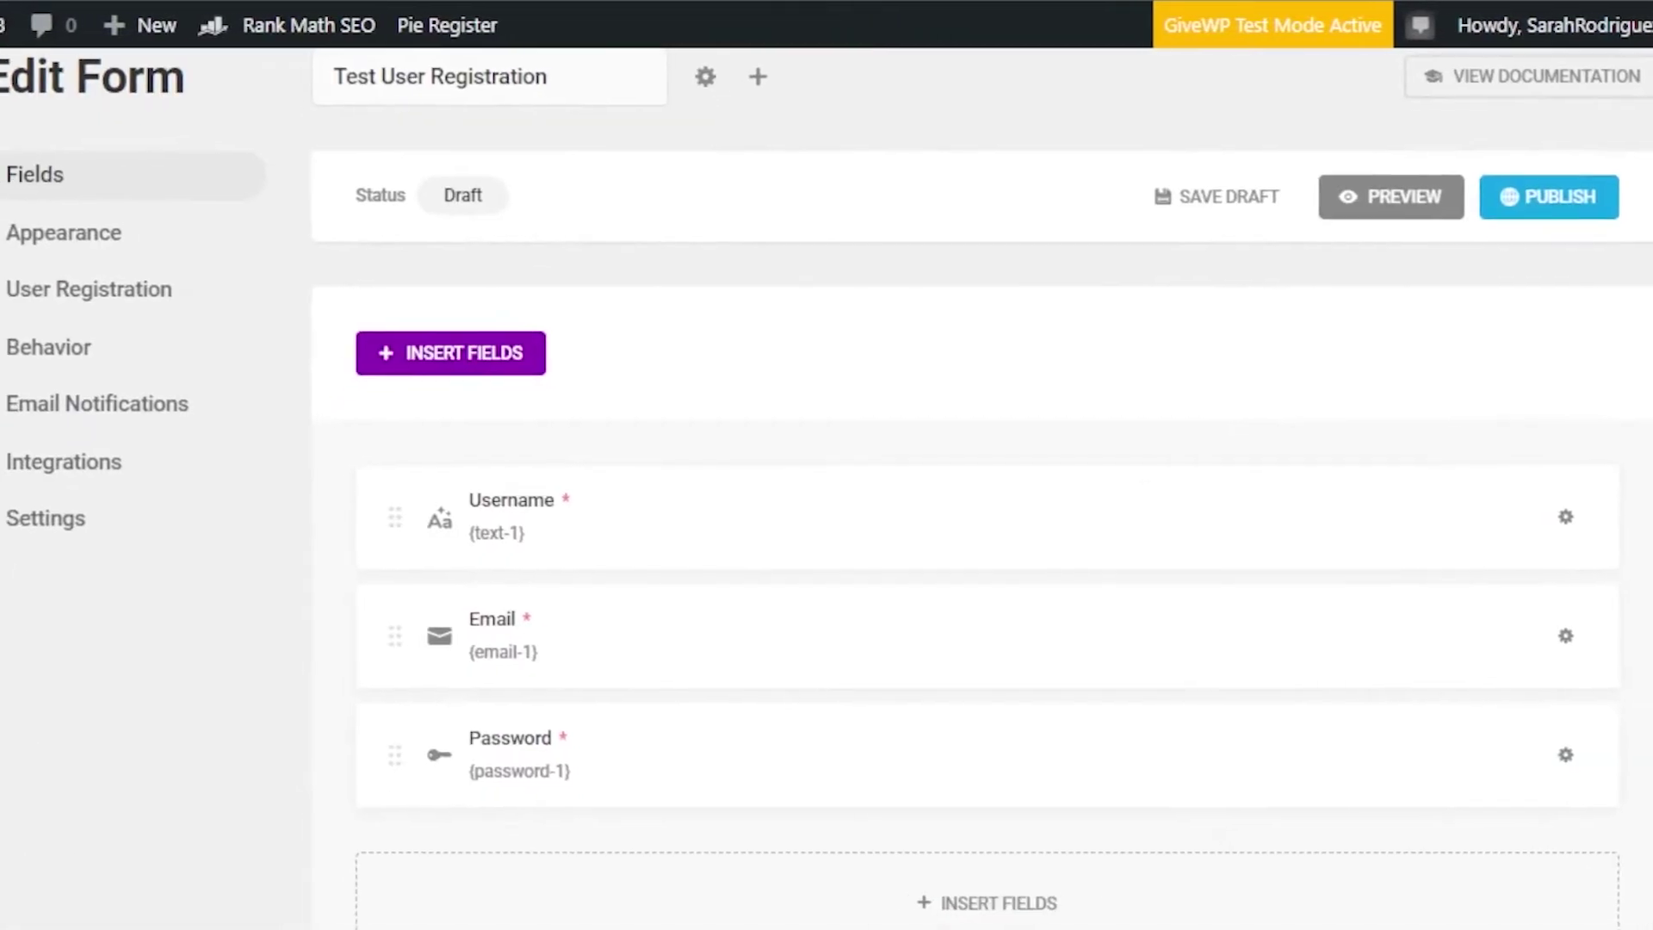
{"action": "scroll", "coordinate": [990, 516], "scroll_direction": "down", "scroll_amount": 4}
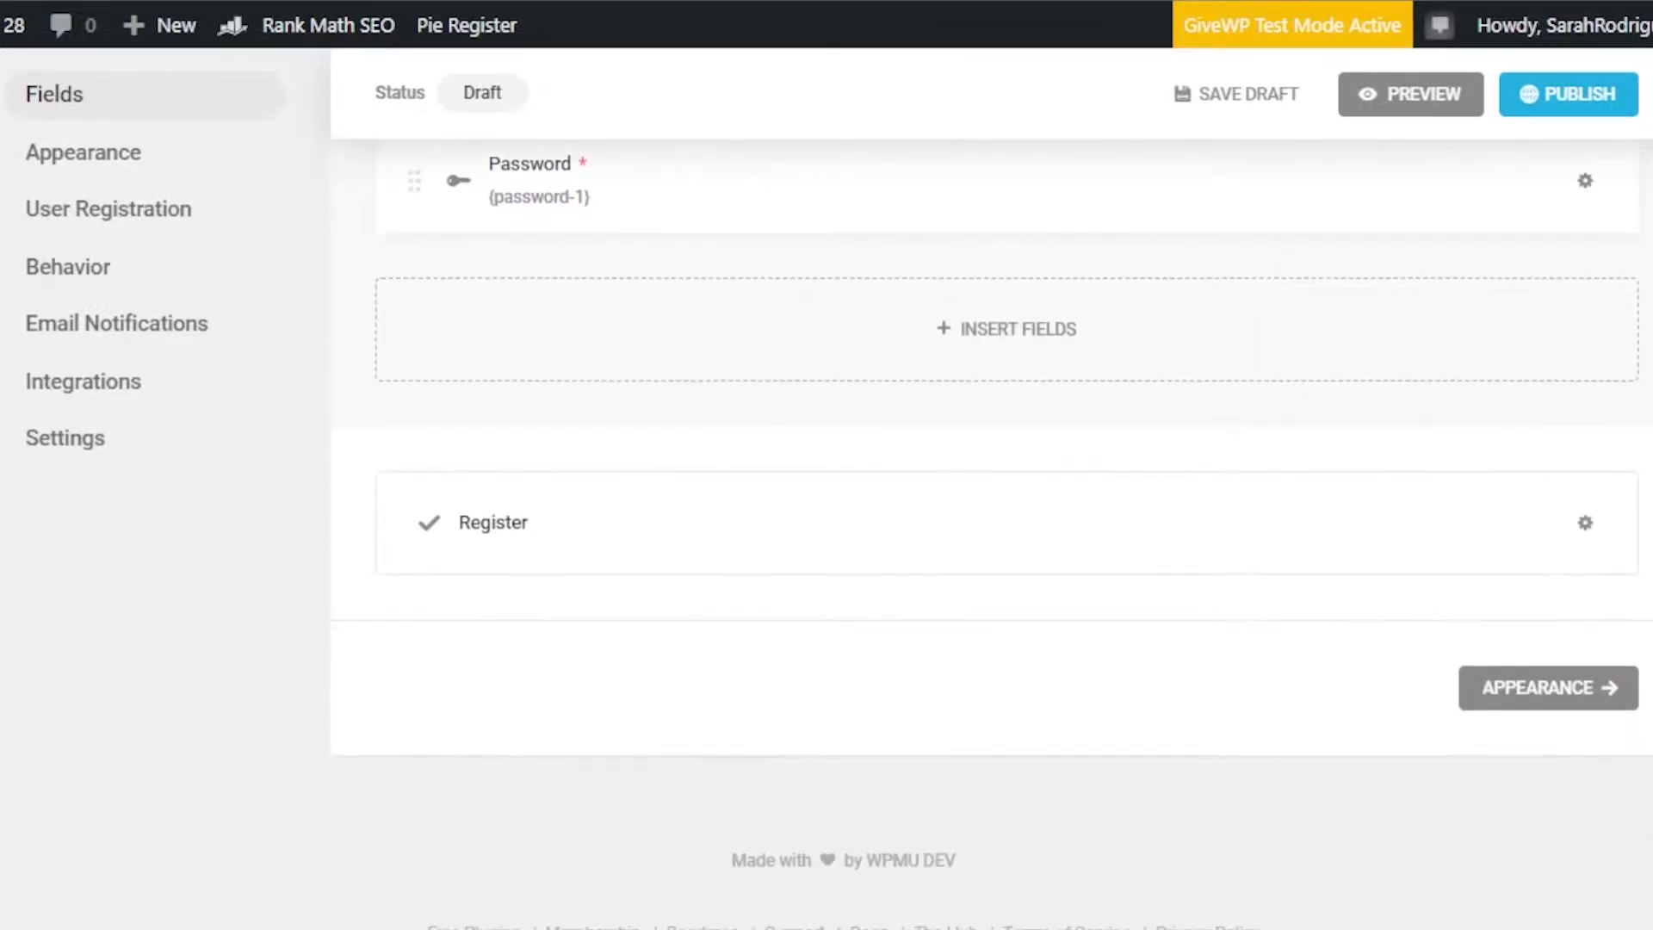
{"action": "scroll", "coordinate": [990, 517], "scroll_direction": "up", "scroll_amount": 6}
{"action": "scroll", "coordinate": [990, 516], "scroll_direction": "down", "scroll_amount": 1}
{"action": "scroll", "coordinate": [1005, 516], "scroll_direction": "up", "scroll_amount": 1}
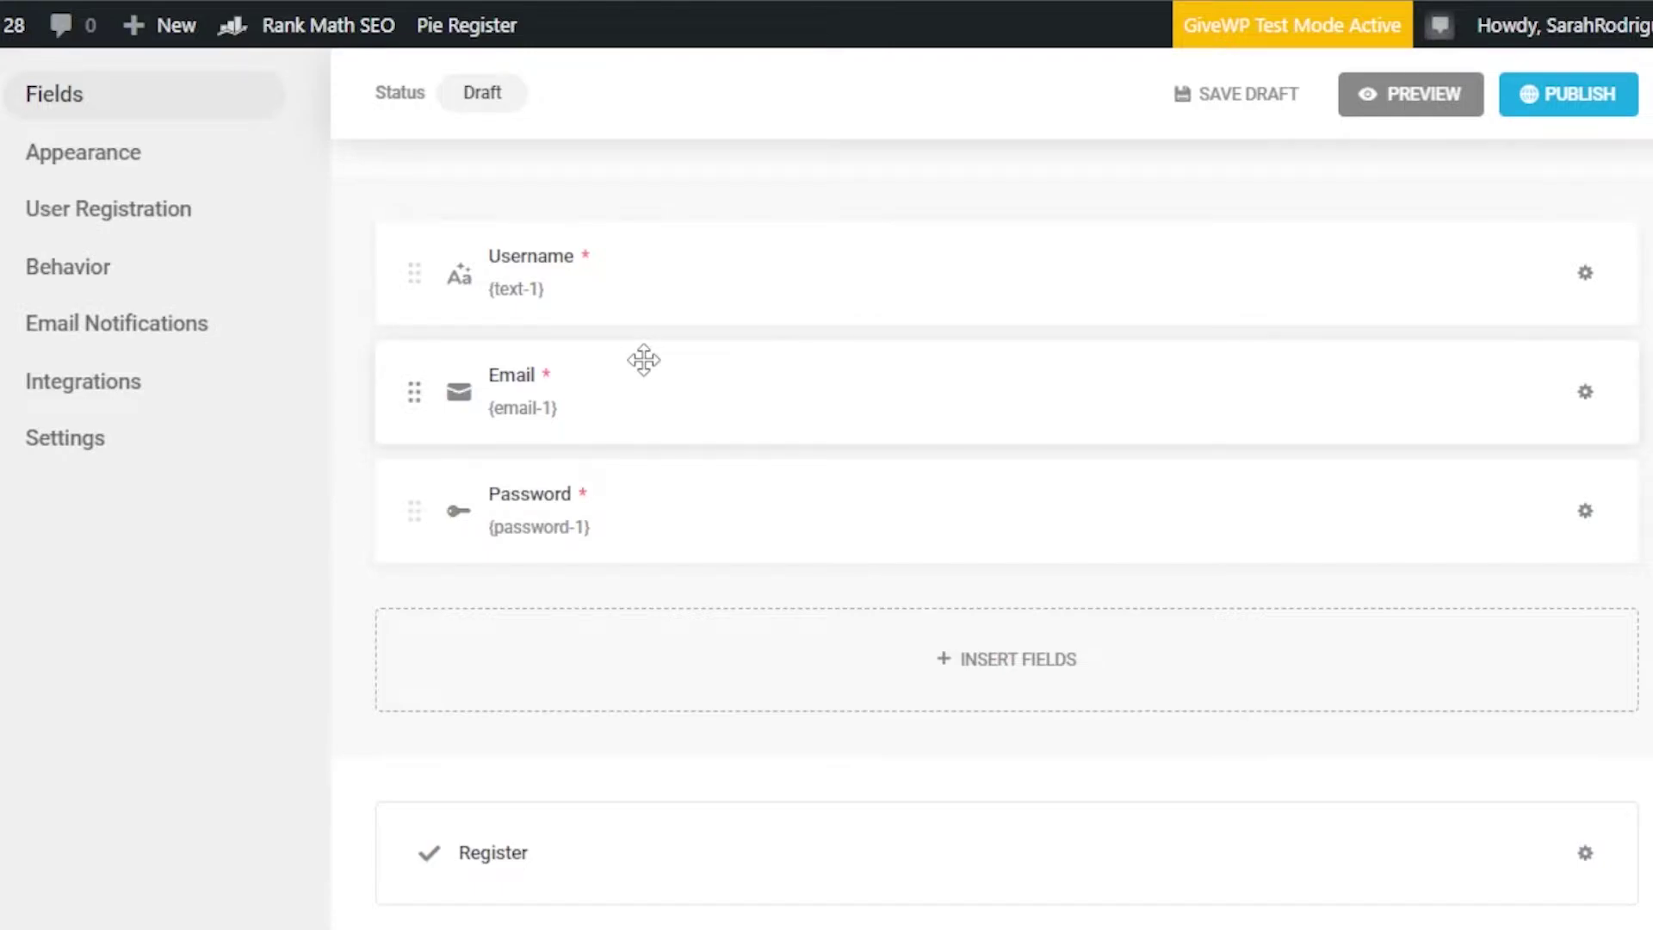
{"action": "scroll", "coordinate": [1006, 517], "scroll_direction": "up", "scroll_amount": 3}
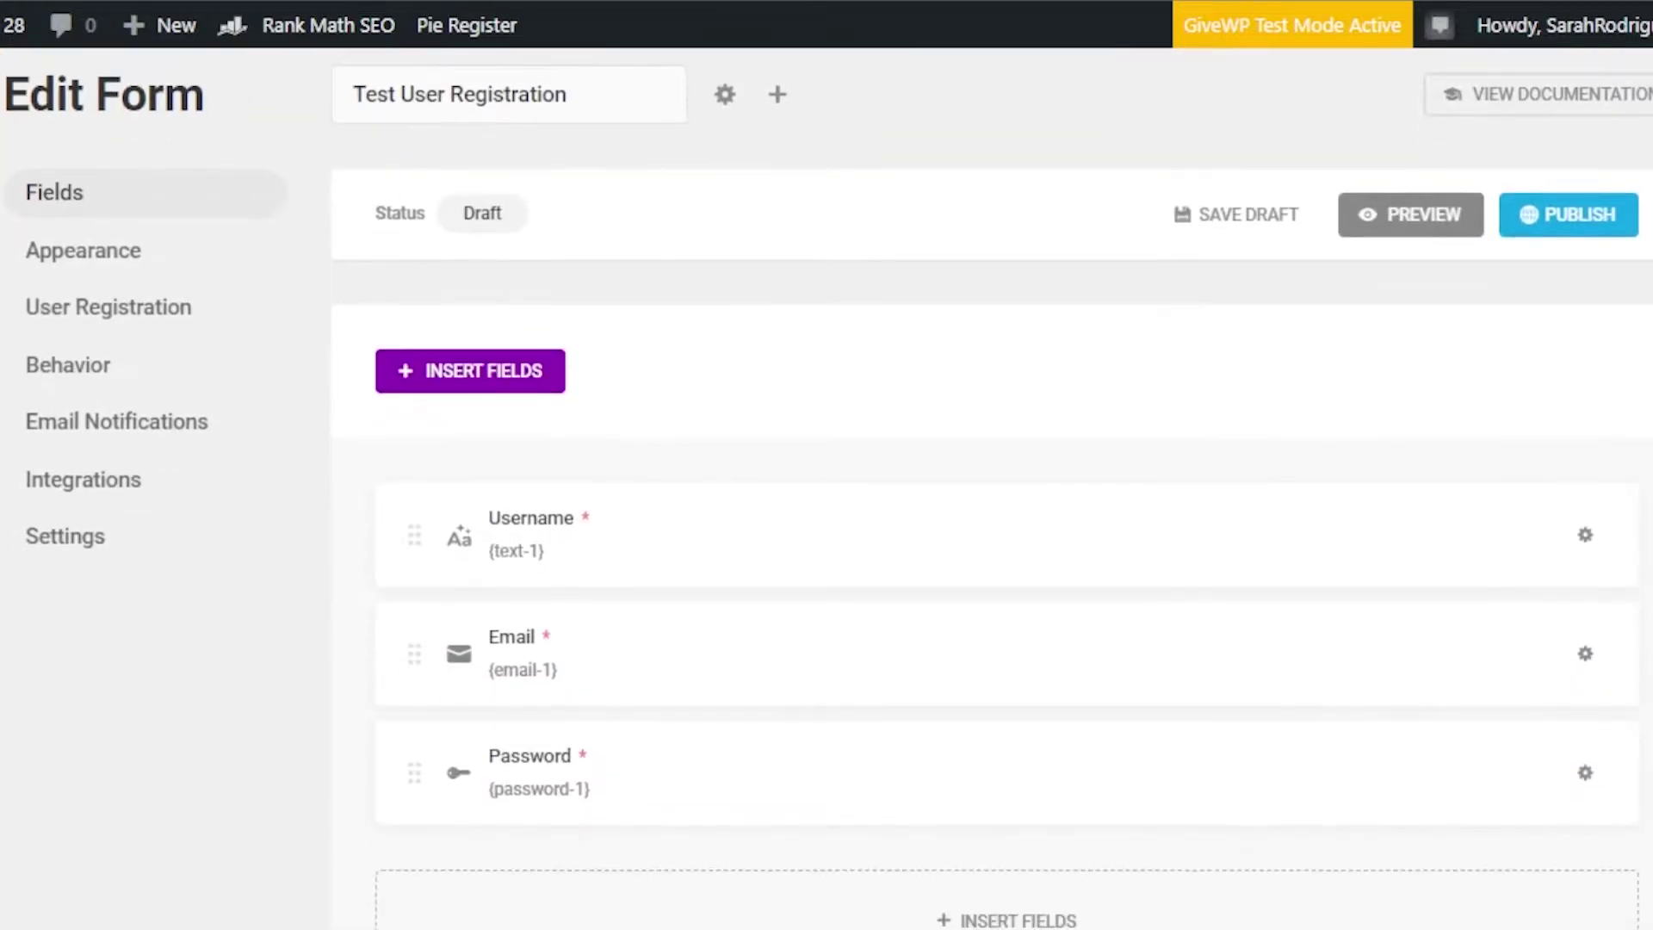
{"action": "scroll", "coordinate": [991, 516], "scroll_direction": "down", "scroll_amount": 1}
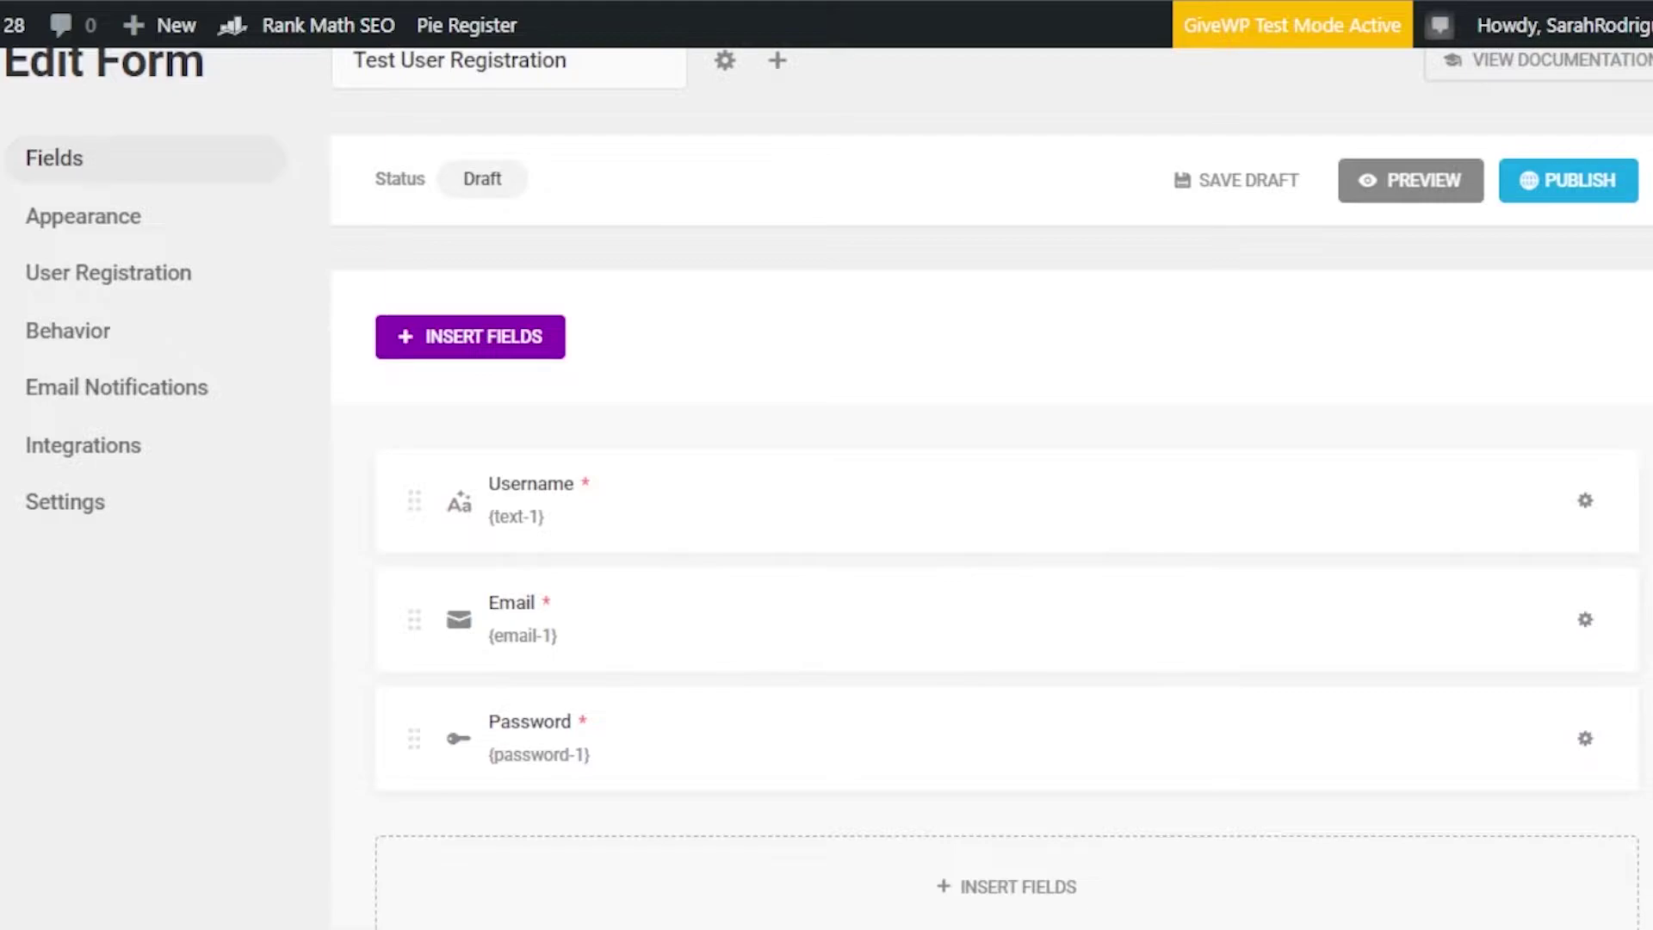
{"action": "scroll", "coordinate": [1005, 516], "scroll_direction": "down", "scroll_amount": 2}
{"action": "scroll", "coordinate": [1006, 517], "scroll_direction": "up", "scroll_amount": 1}
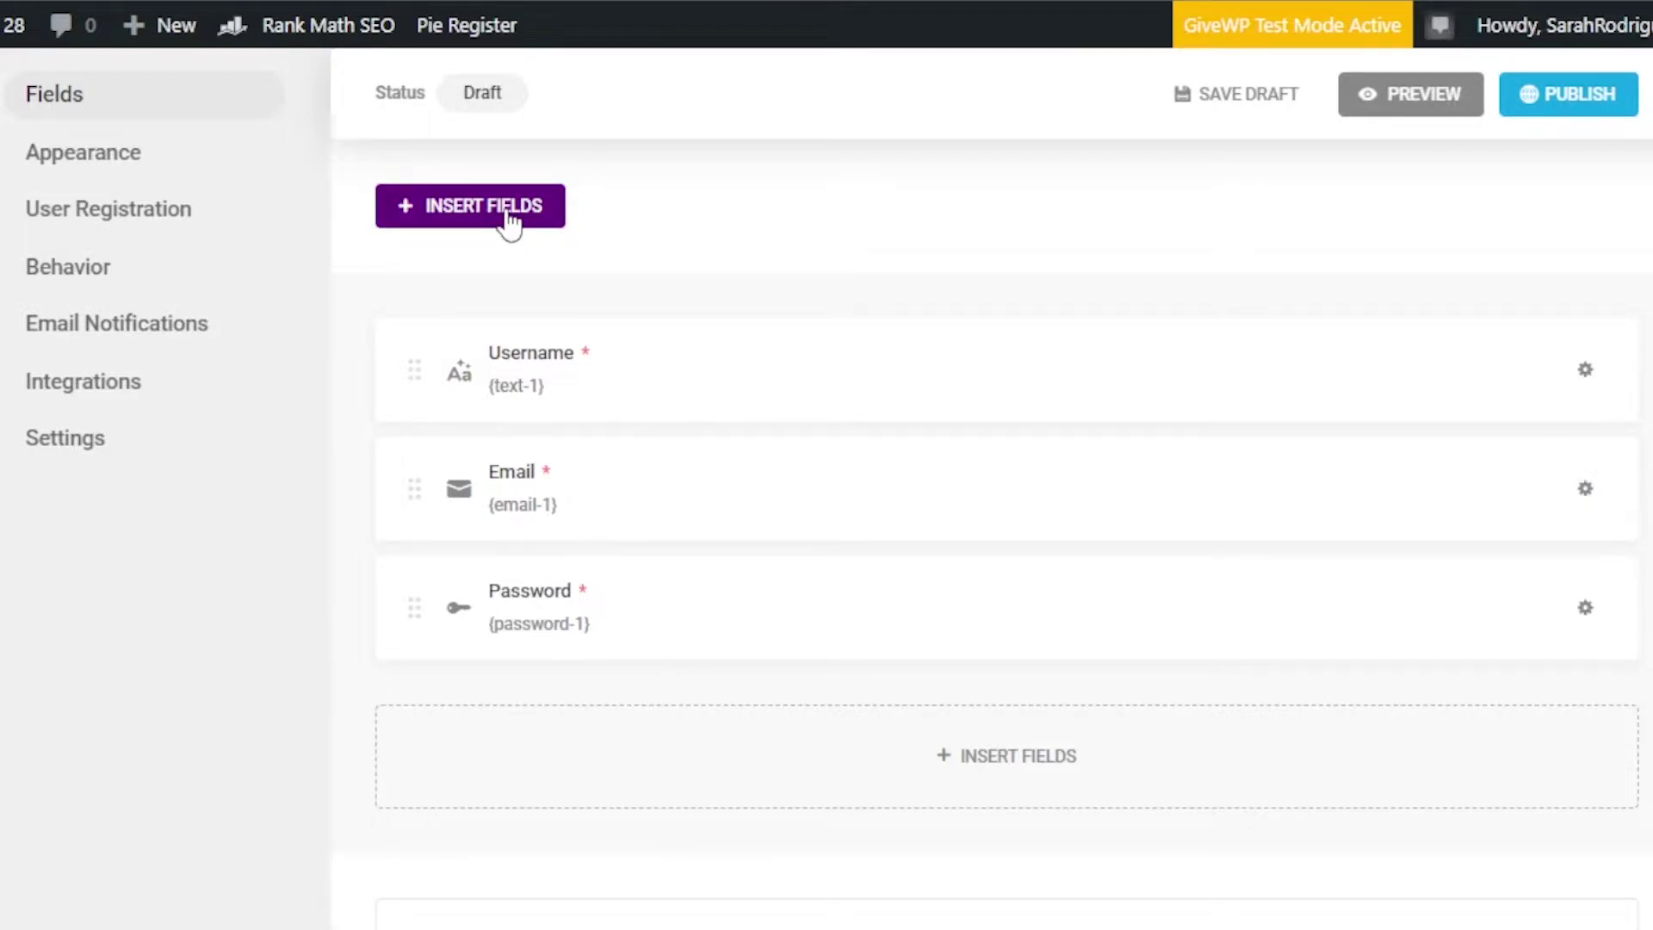
- Pick the Phone and Select tiles in the Insert Fields picker
{"action": "left_click", "coordinate": [475, 219]}
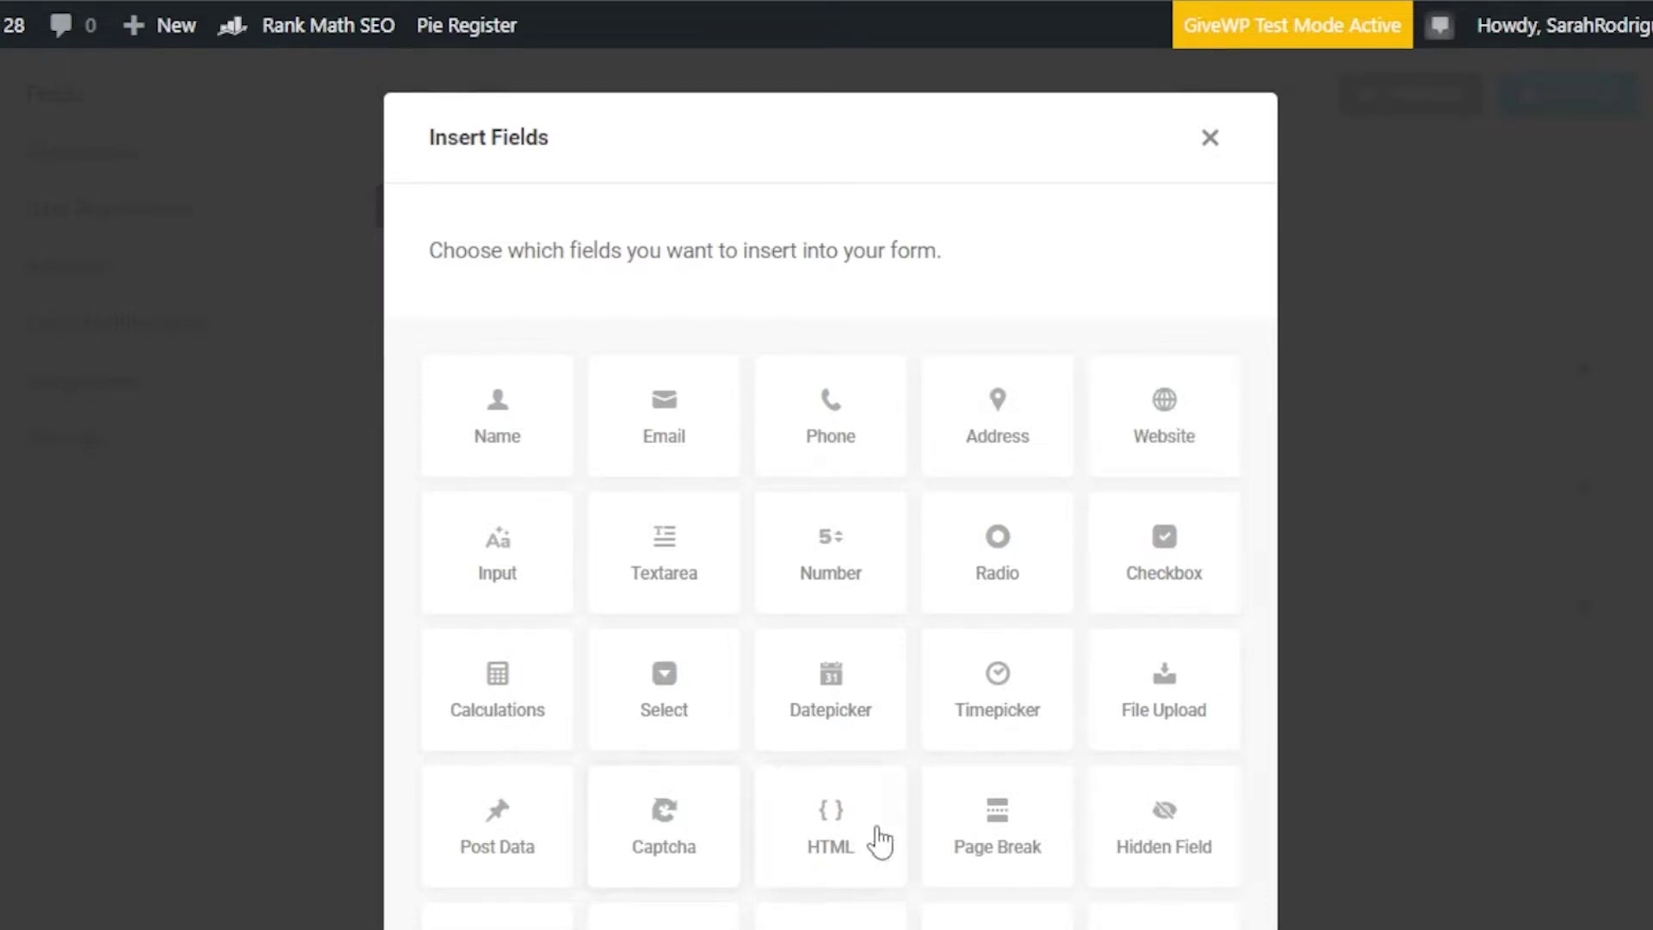
{"action": "scroll", "coordinate": [831, 486], "scroll_direction": "down", "scroll_amount": 3}
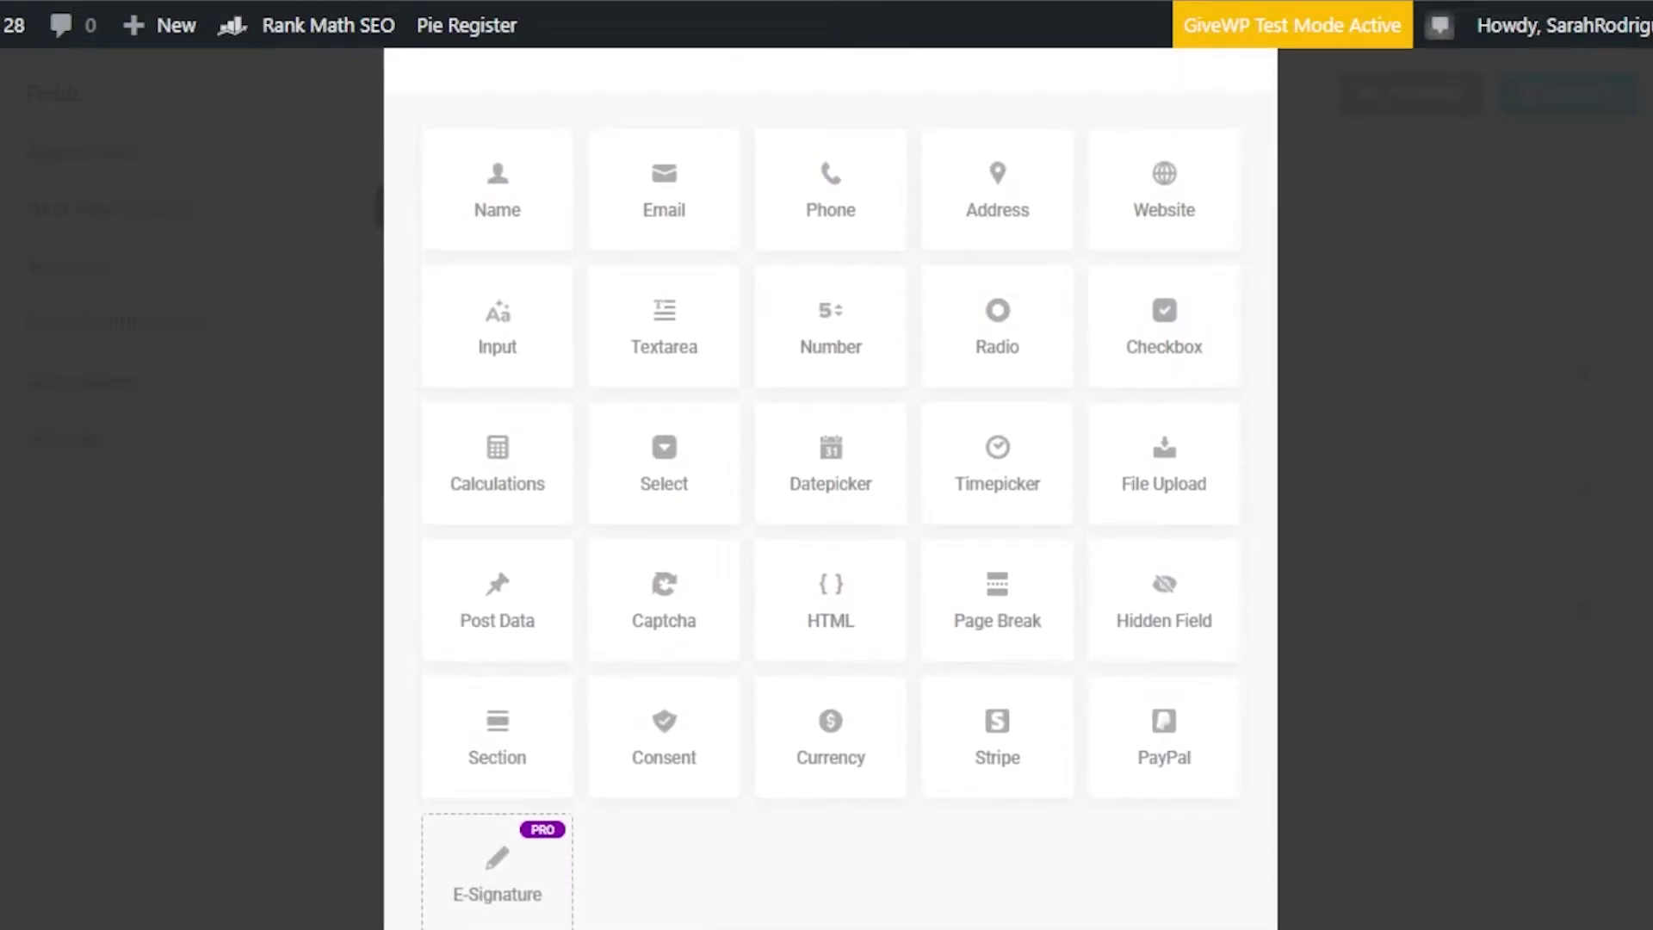
{"action": "scroll", "coordinate": [831, 508], "scroll_direction": "up", "scroll_amount": 1}
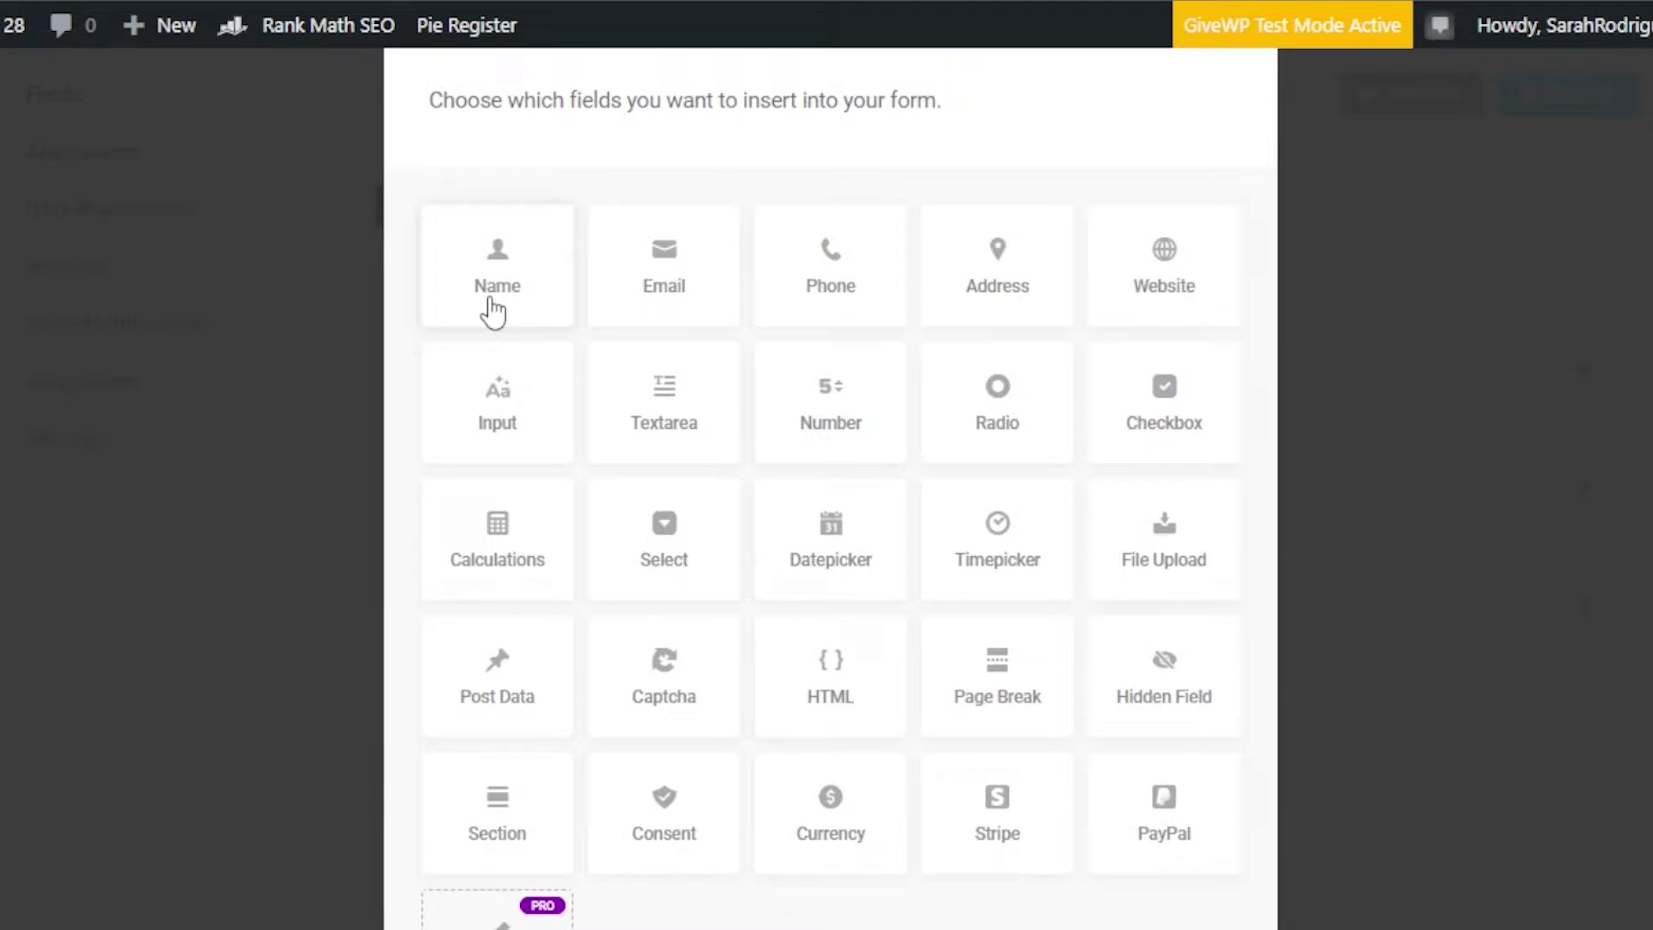
{"action": "left_click", "coordinate": [850, 298]}
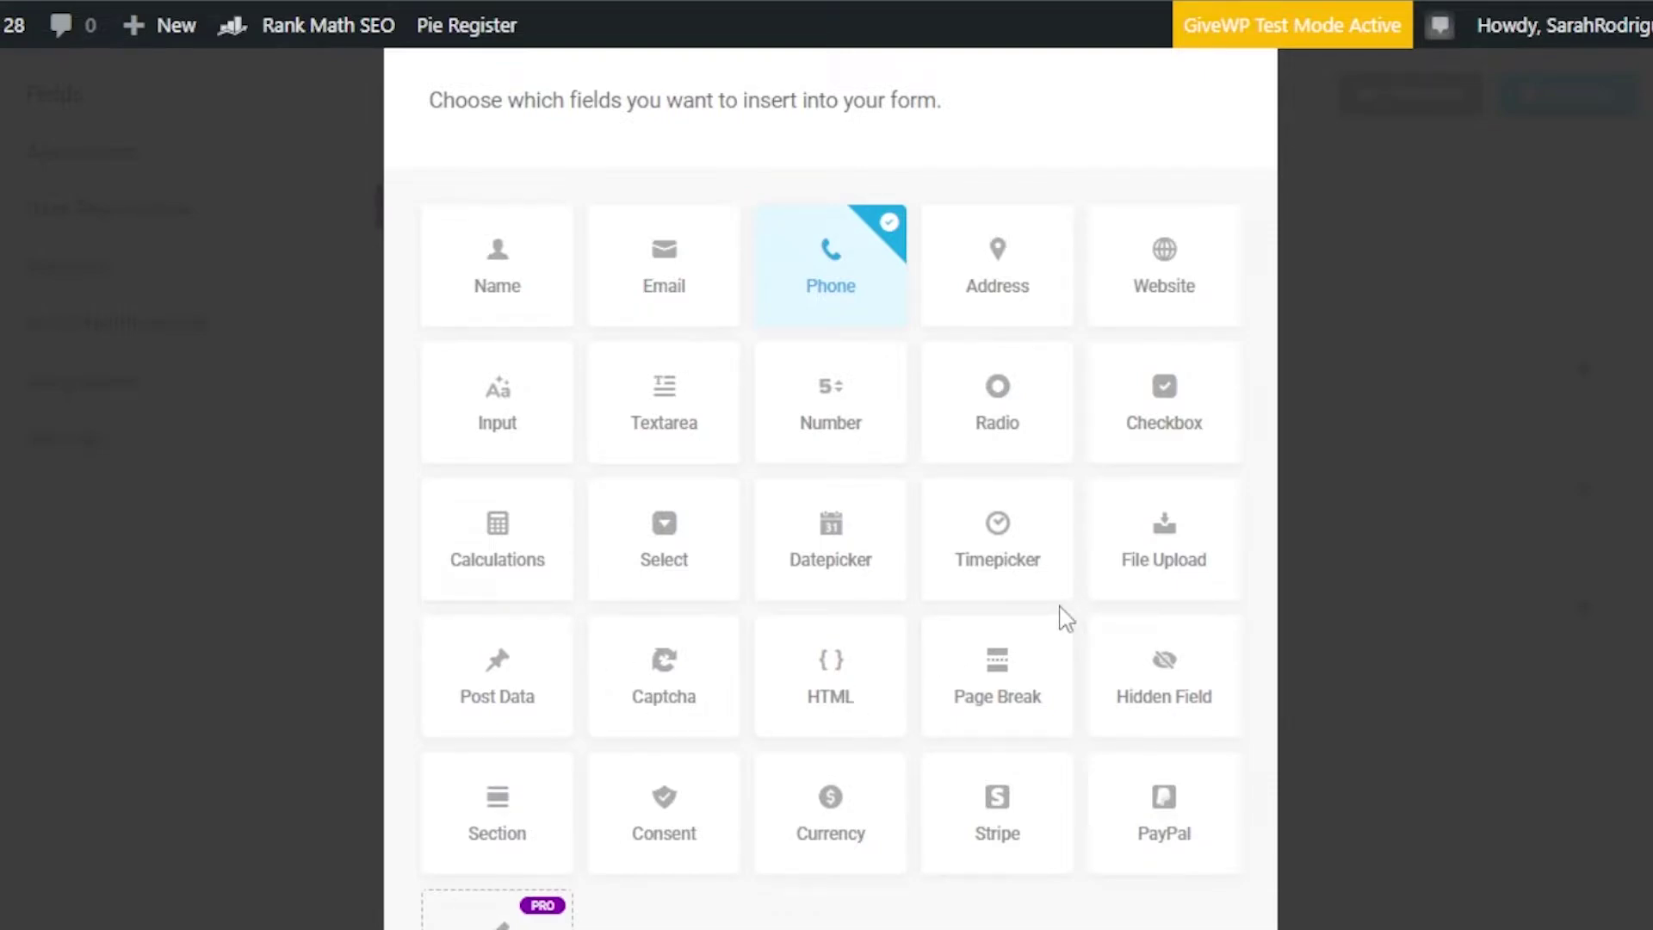
{"action": "left_click", "coordinate": [655, 551]}
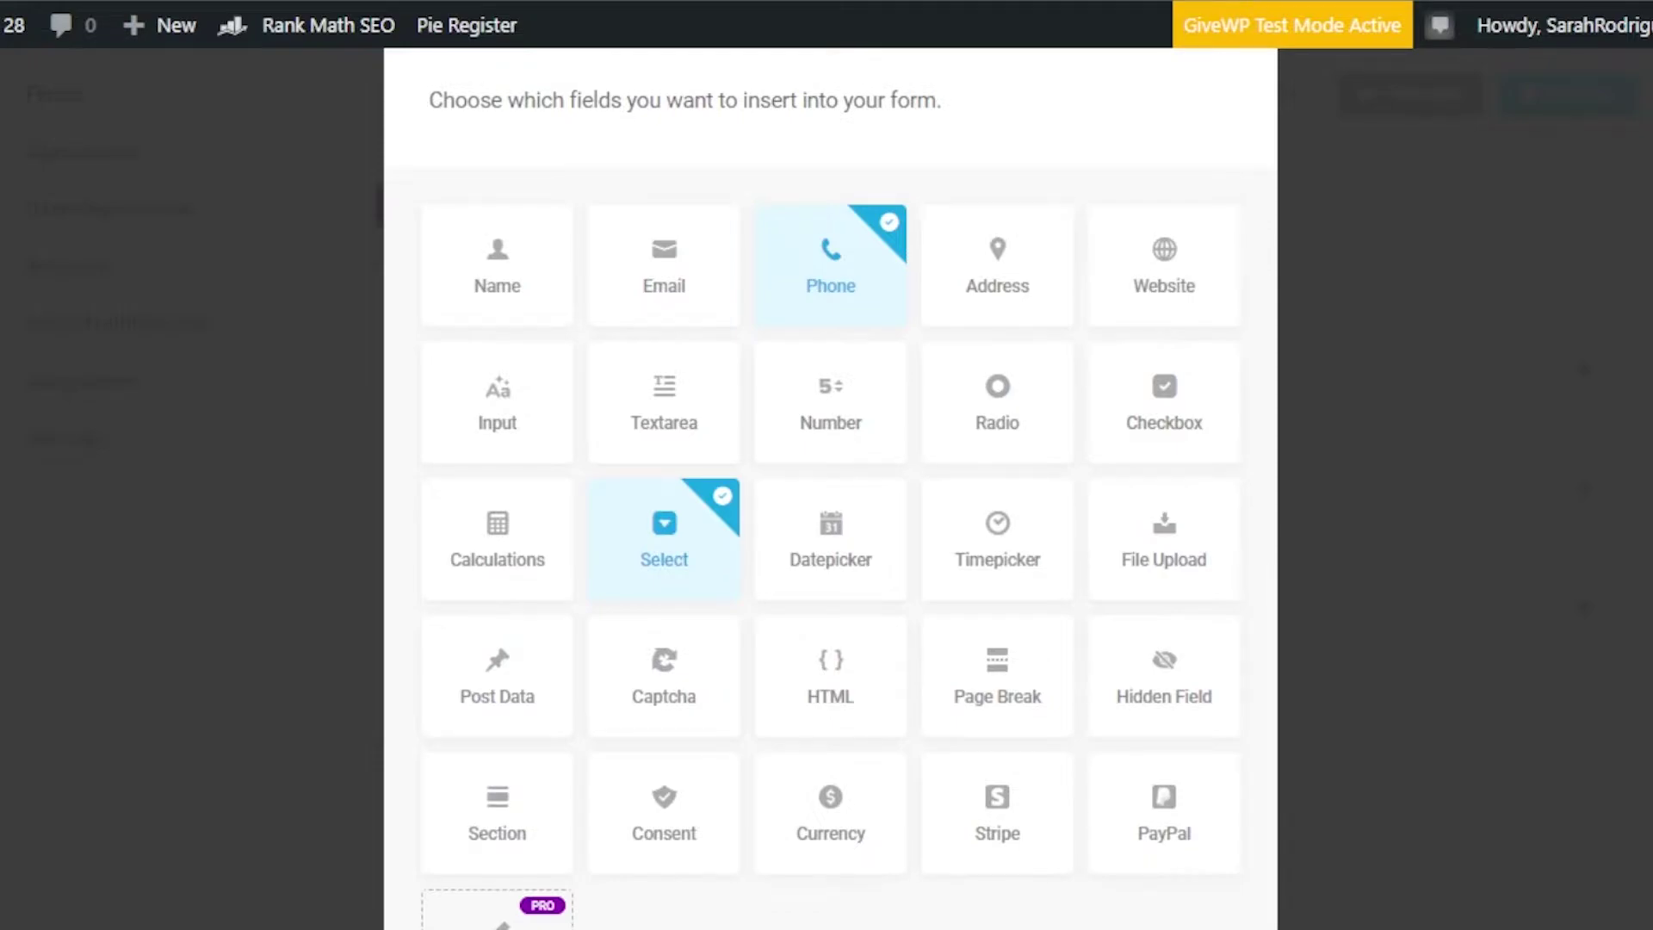
{"action": "scroll", "coordinate": [830, 482], "scroll_direction": "down", "scroll_amount": 5}
{"action": "scroll", "coordinate": [831, 483], "scroll_direction": "up", "scroll_amount": 4}
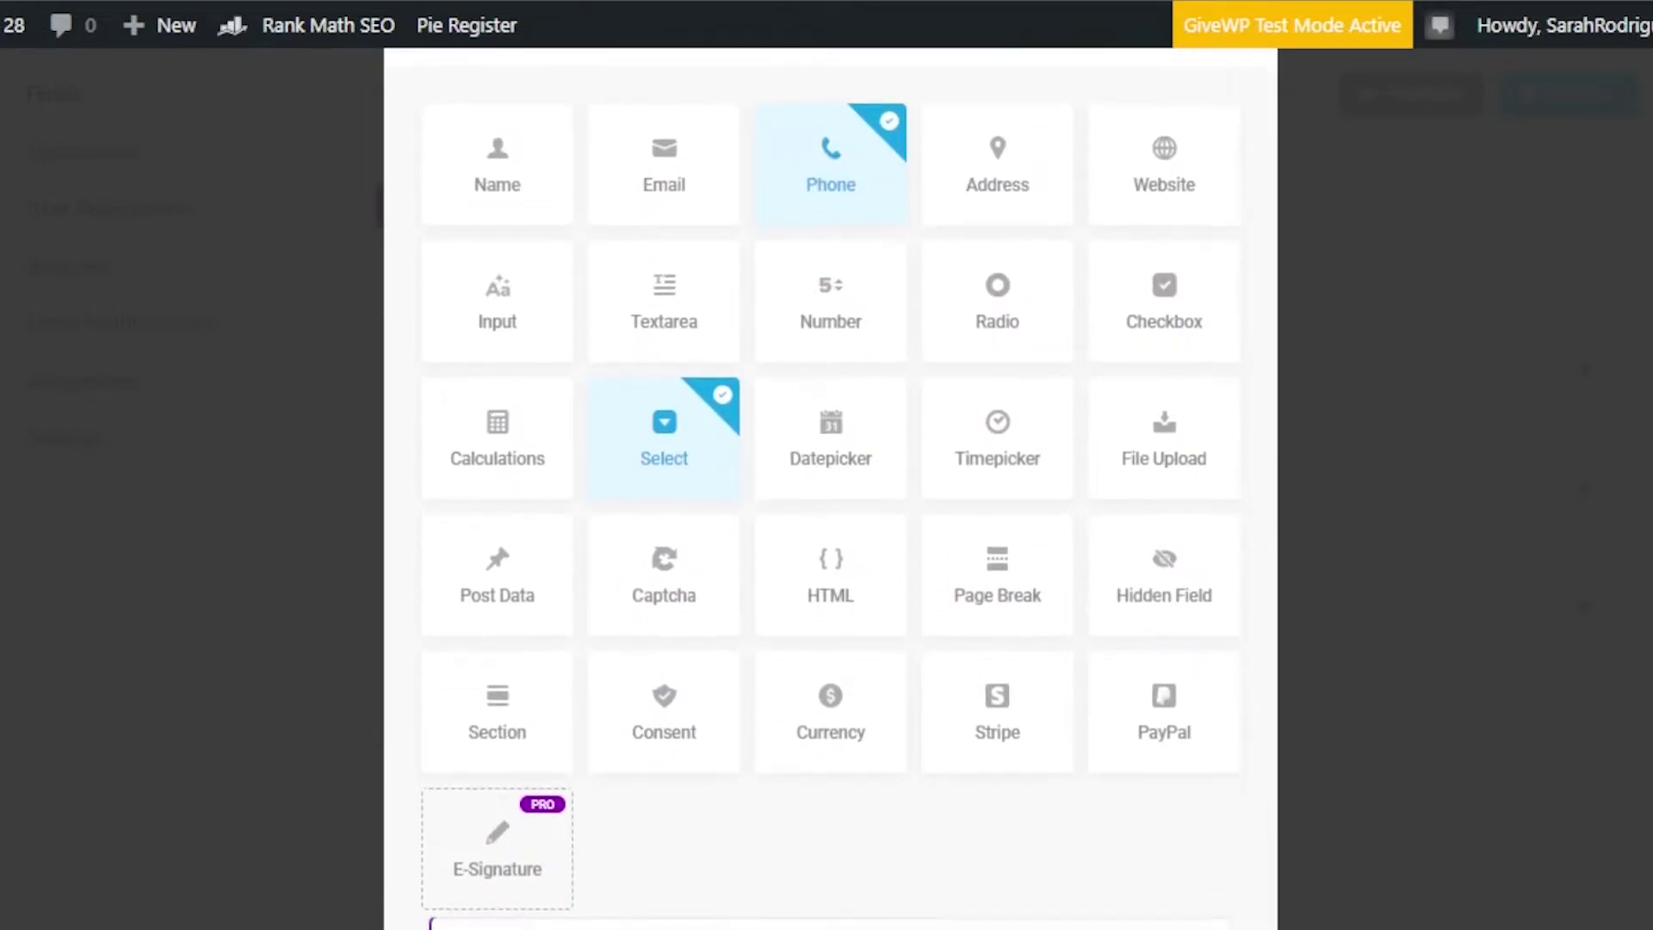
{"action": "scroll", "coordinate": [823, 284], "scroll_direction": "down", "scroll_amount": 1}
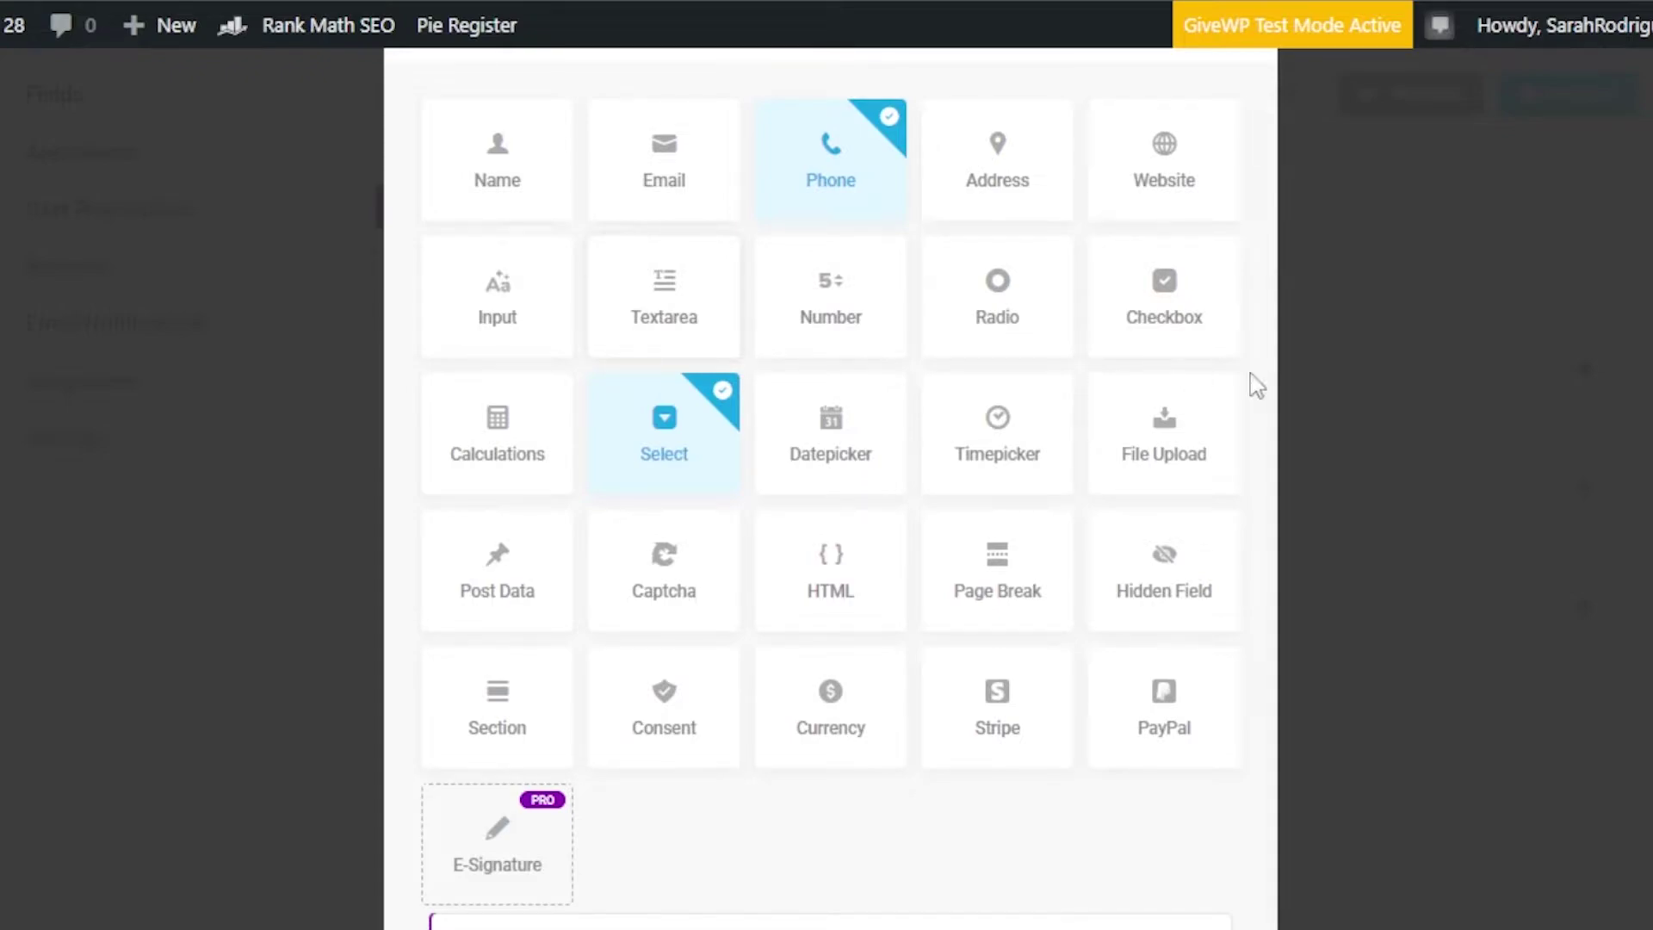
{"action": "scroll", "coordinate": [830, 482], "scroll_direction": "down", "scroll_amount": 3}
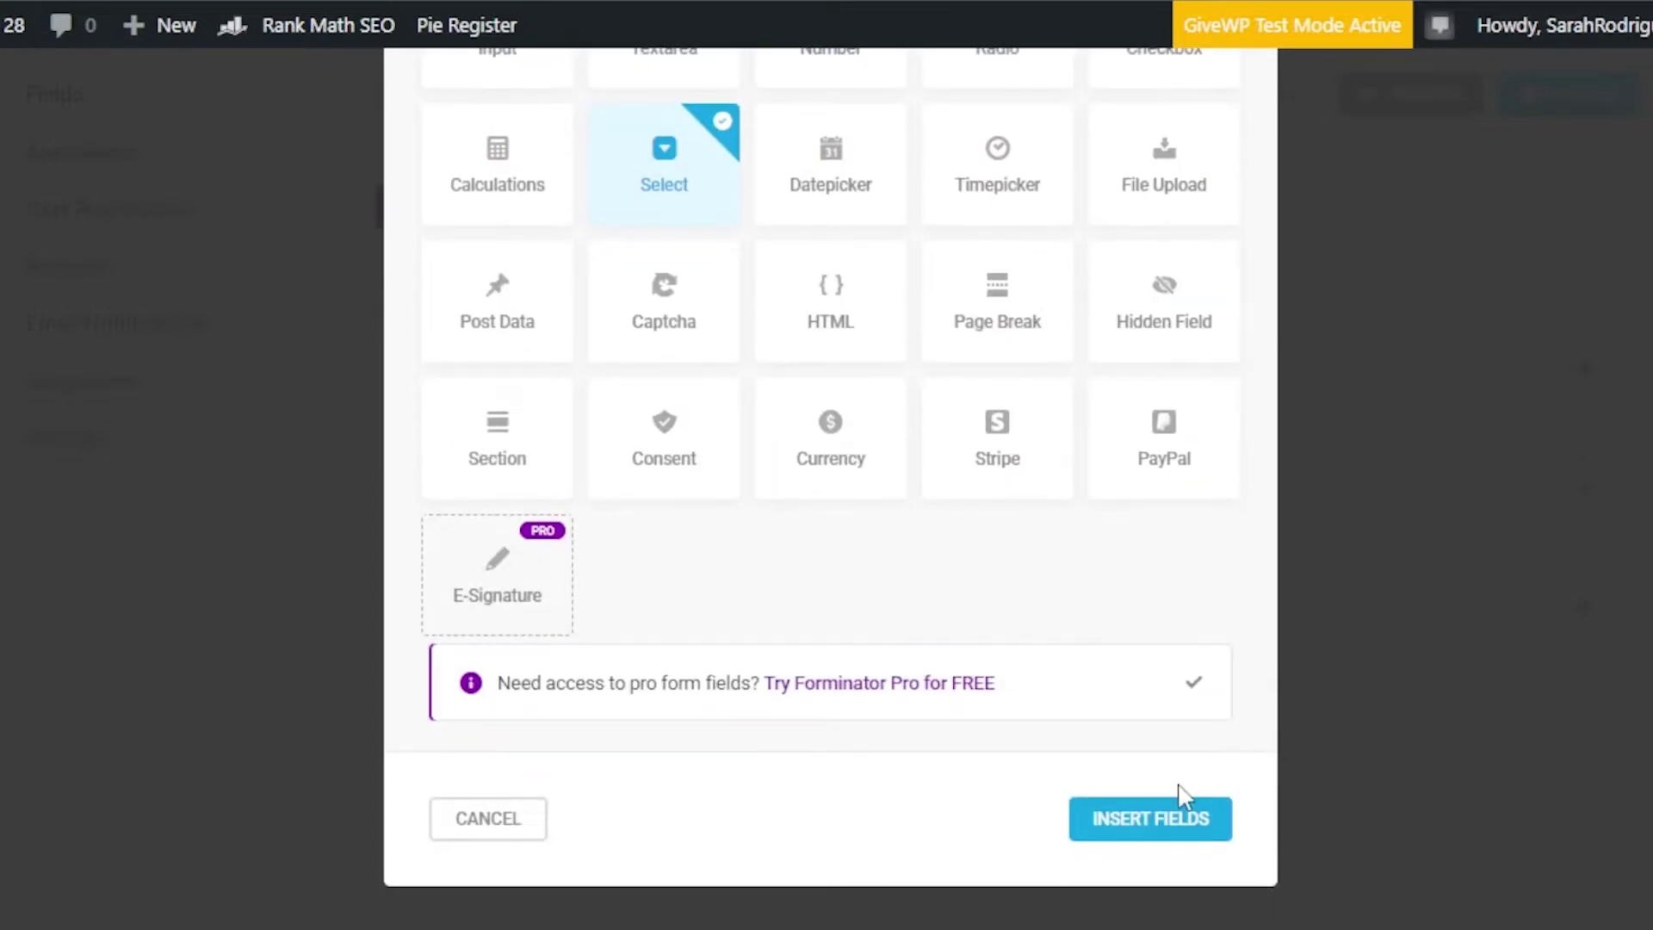
- Insert the Phone and Select fields and drag Password below Select
{"action": "left_click", "coordinate": [1157, 822]}
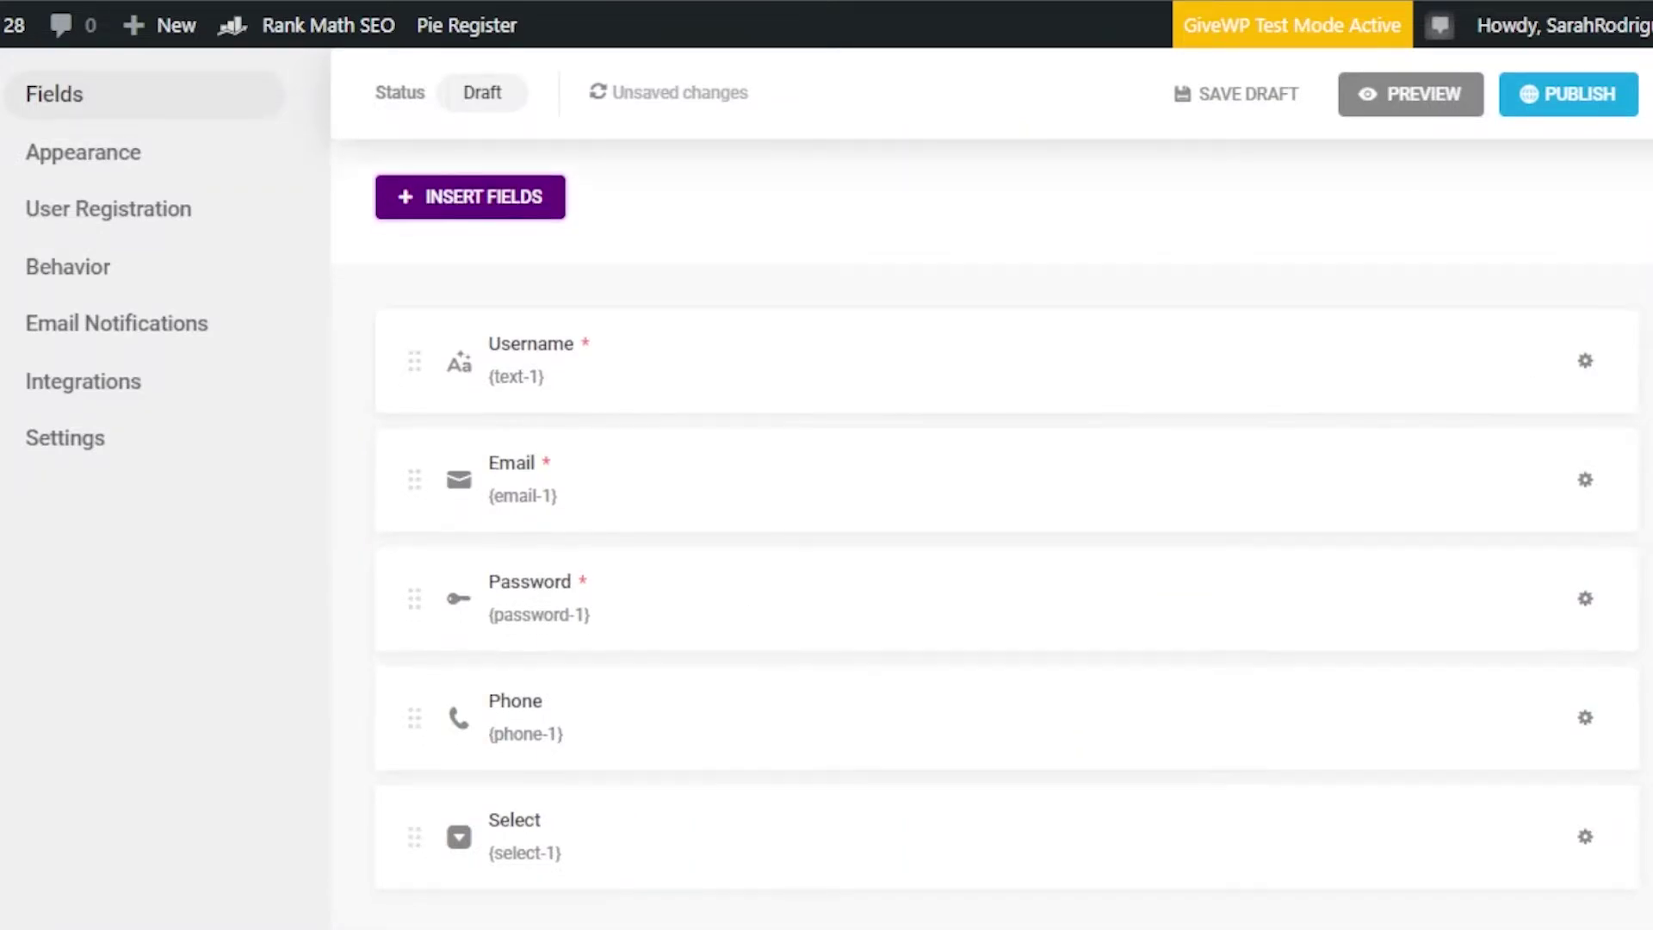
{"action": "scroll", "coordinate": [1007, 534], "scroll_direction": "down", "scroll_amount": 2}
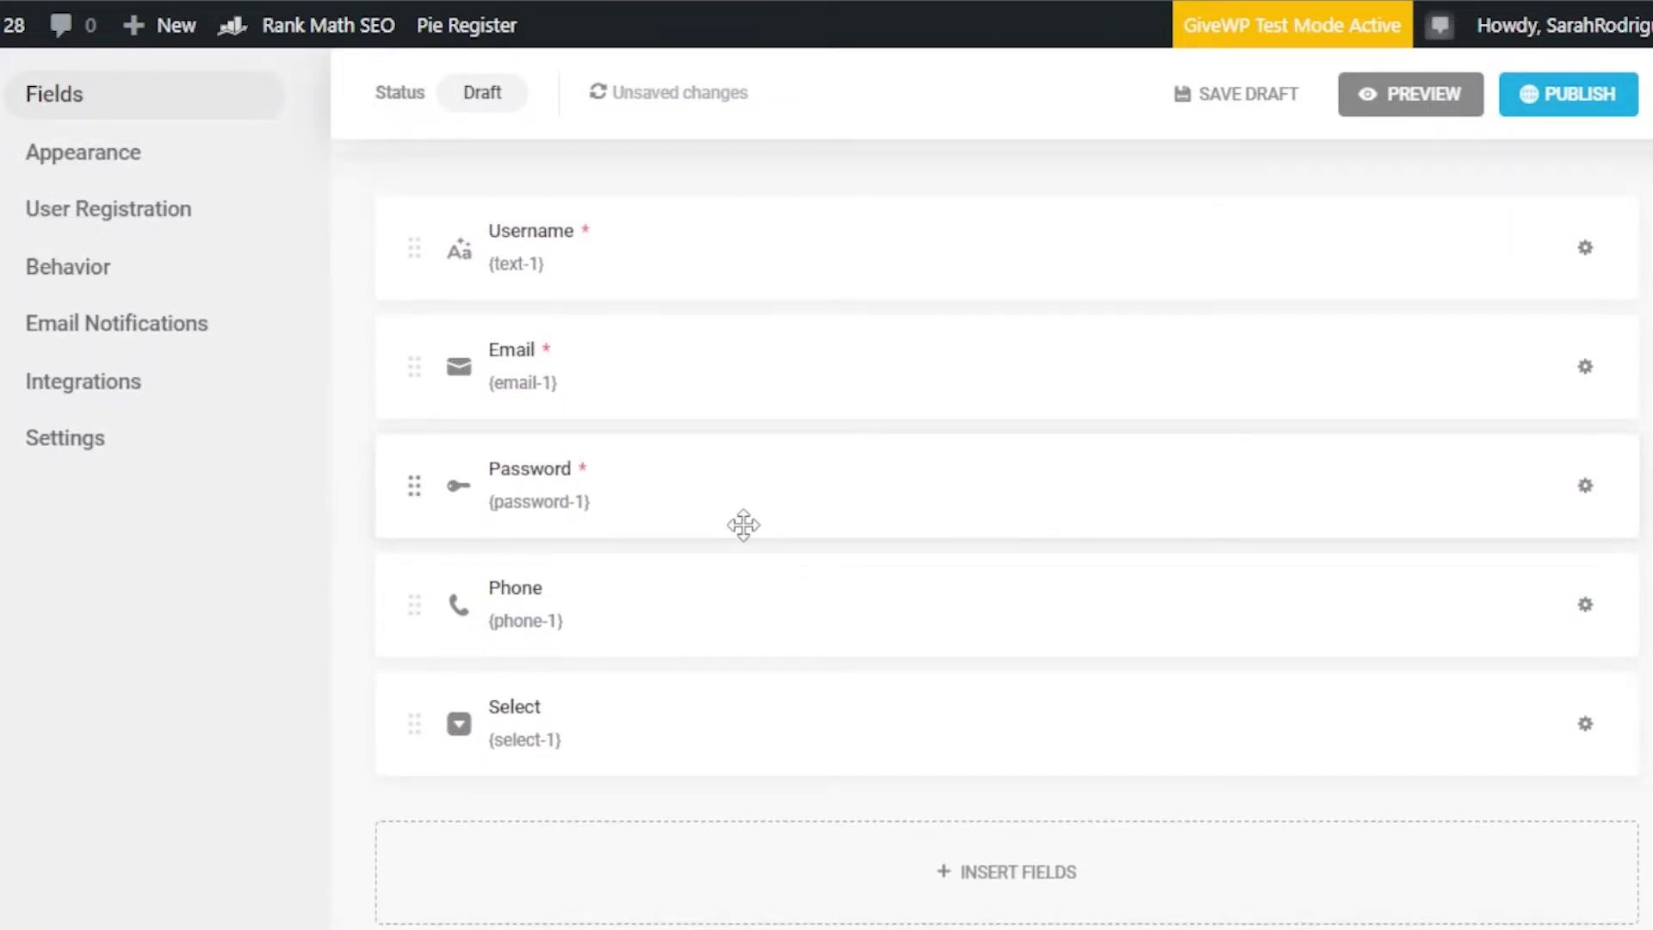
{"action": "left_click_drag", "start_coordinate": [741, 524], "coordinate": [754, 796]}
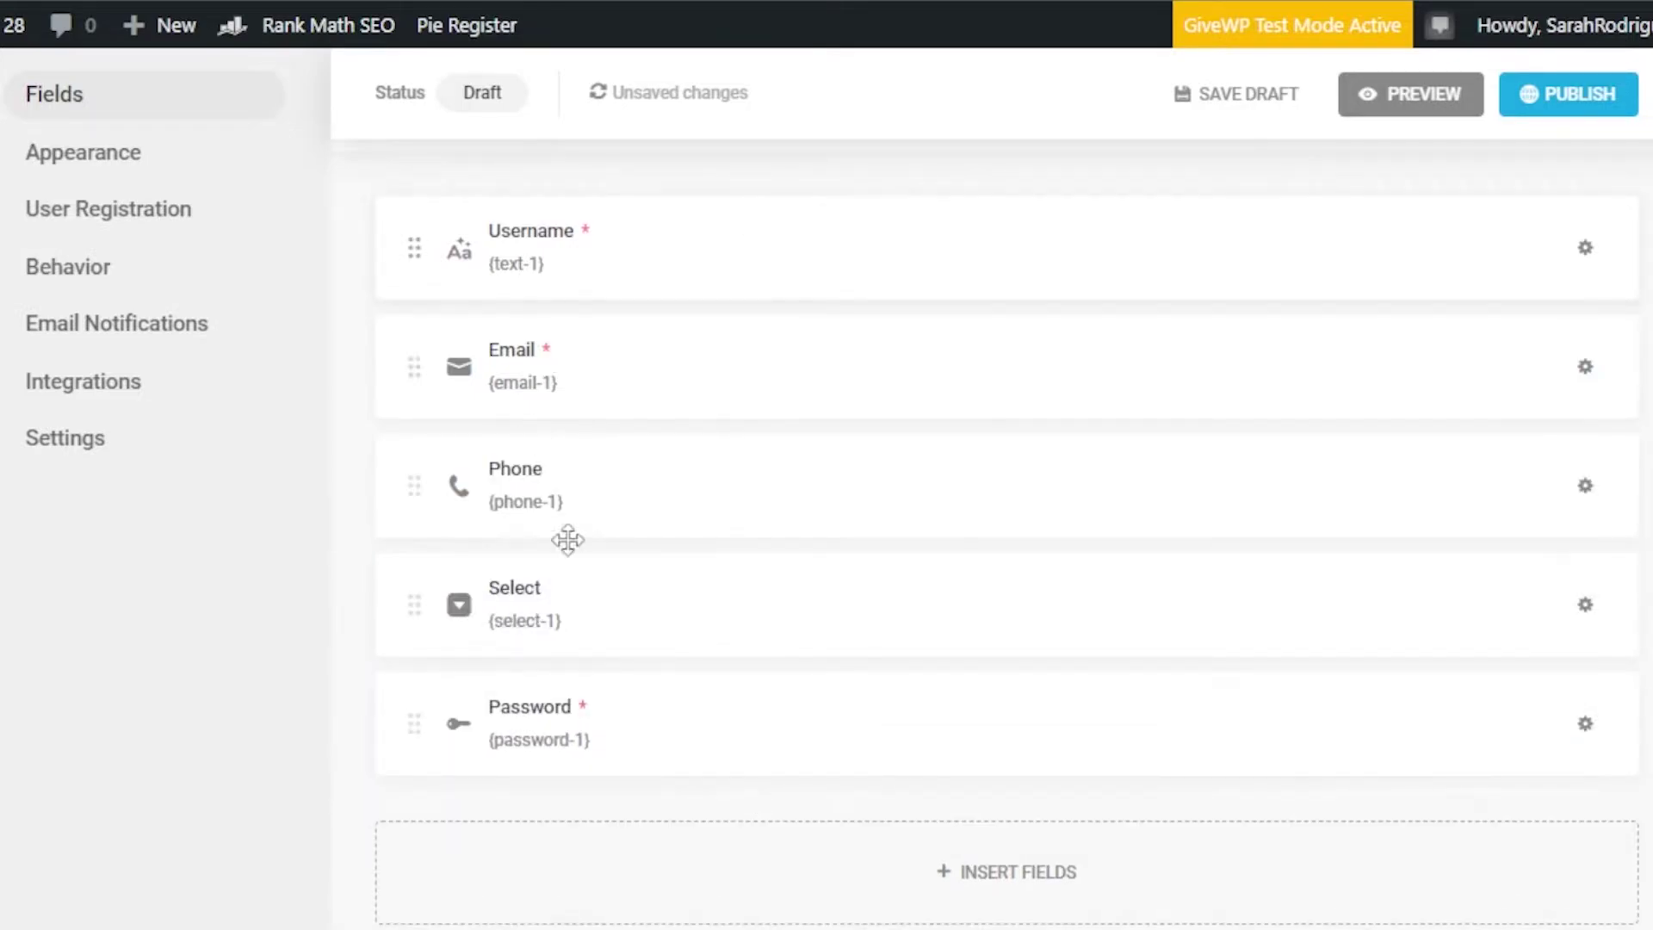
- Review the Username field's label, placeholder, required, styling and visibility settings
{"action": "left_click", "coordinate": [896, 258]}
{"action": "left_click", "coordinate": [514, 384]}
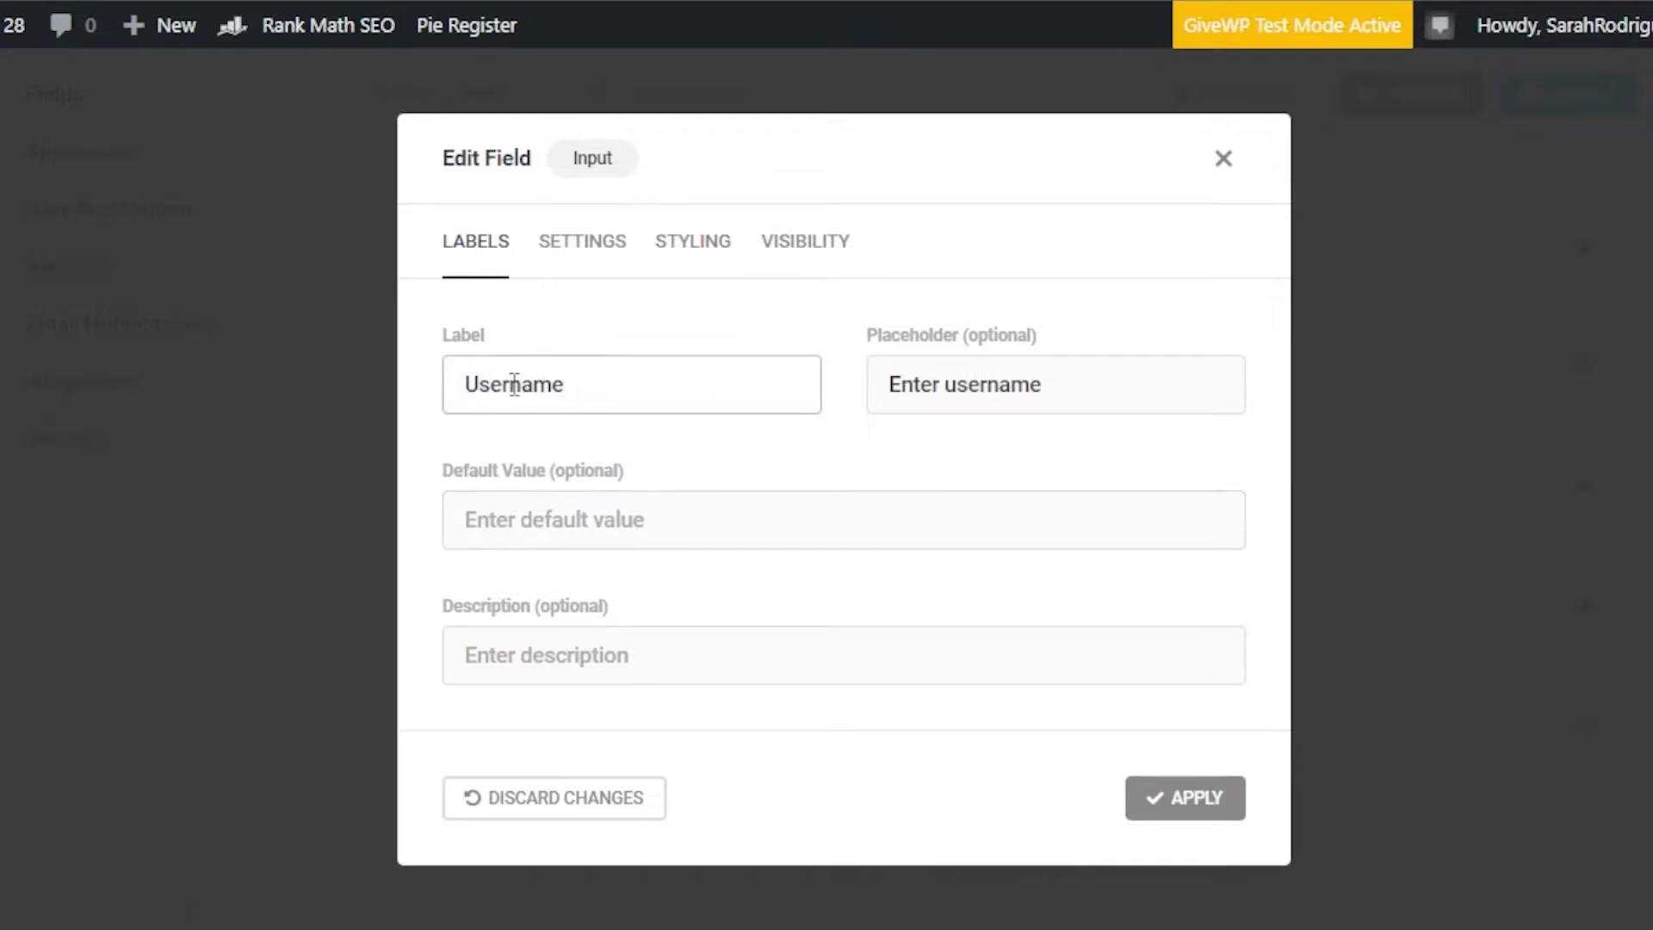
{"action": "left_click", "coordinate": [901, 383]}
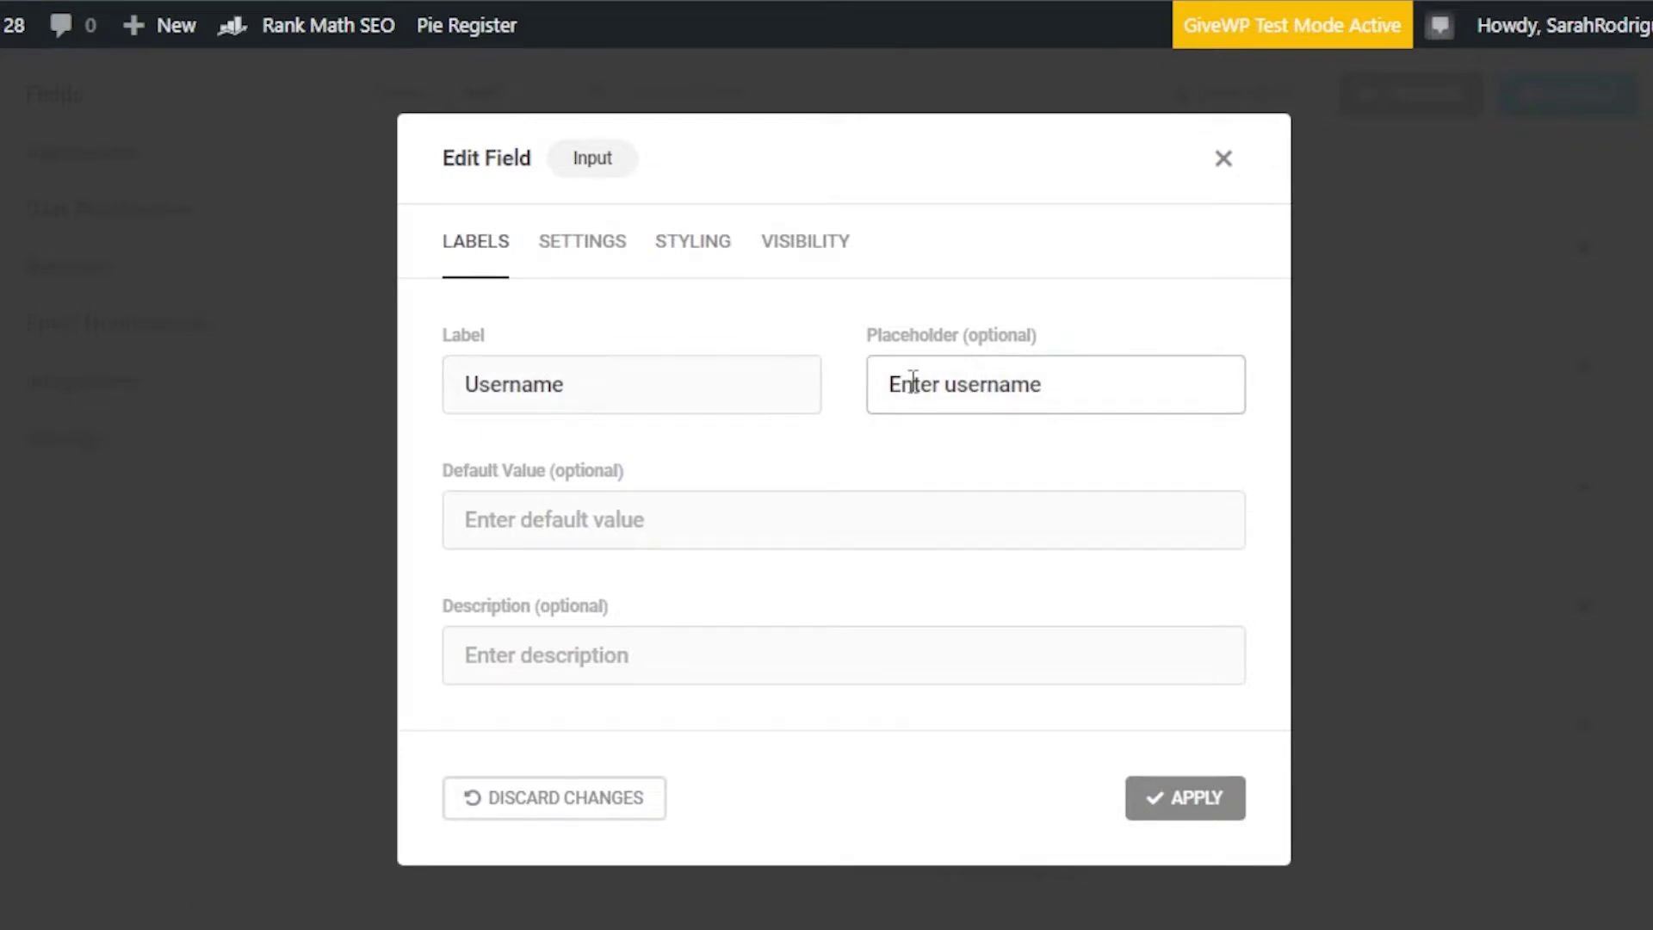
{"action": "key", "text": "Tab"}
{"action": "left_click", "coordinate": [959, 378]}
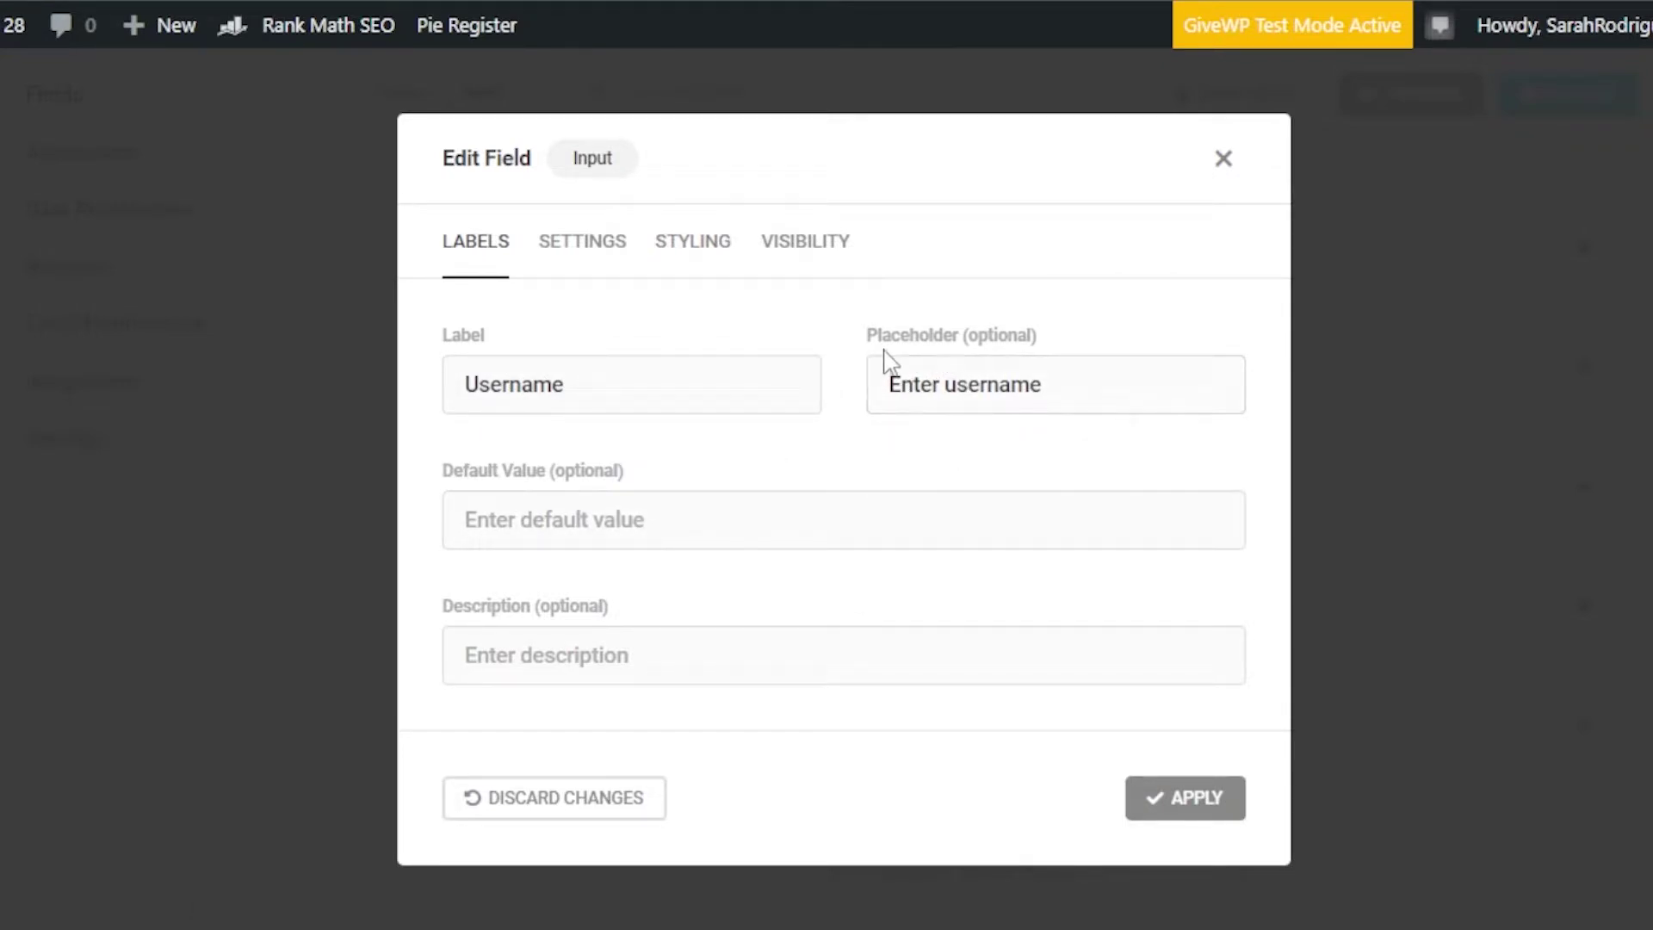
{"action": "left_click", "coordinate": [581, 246]}
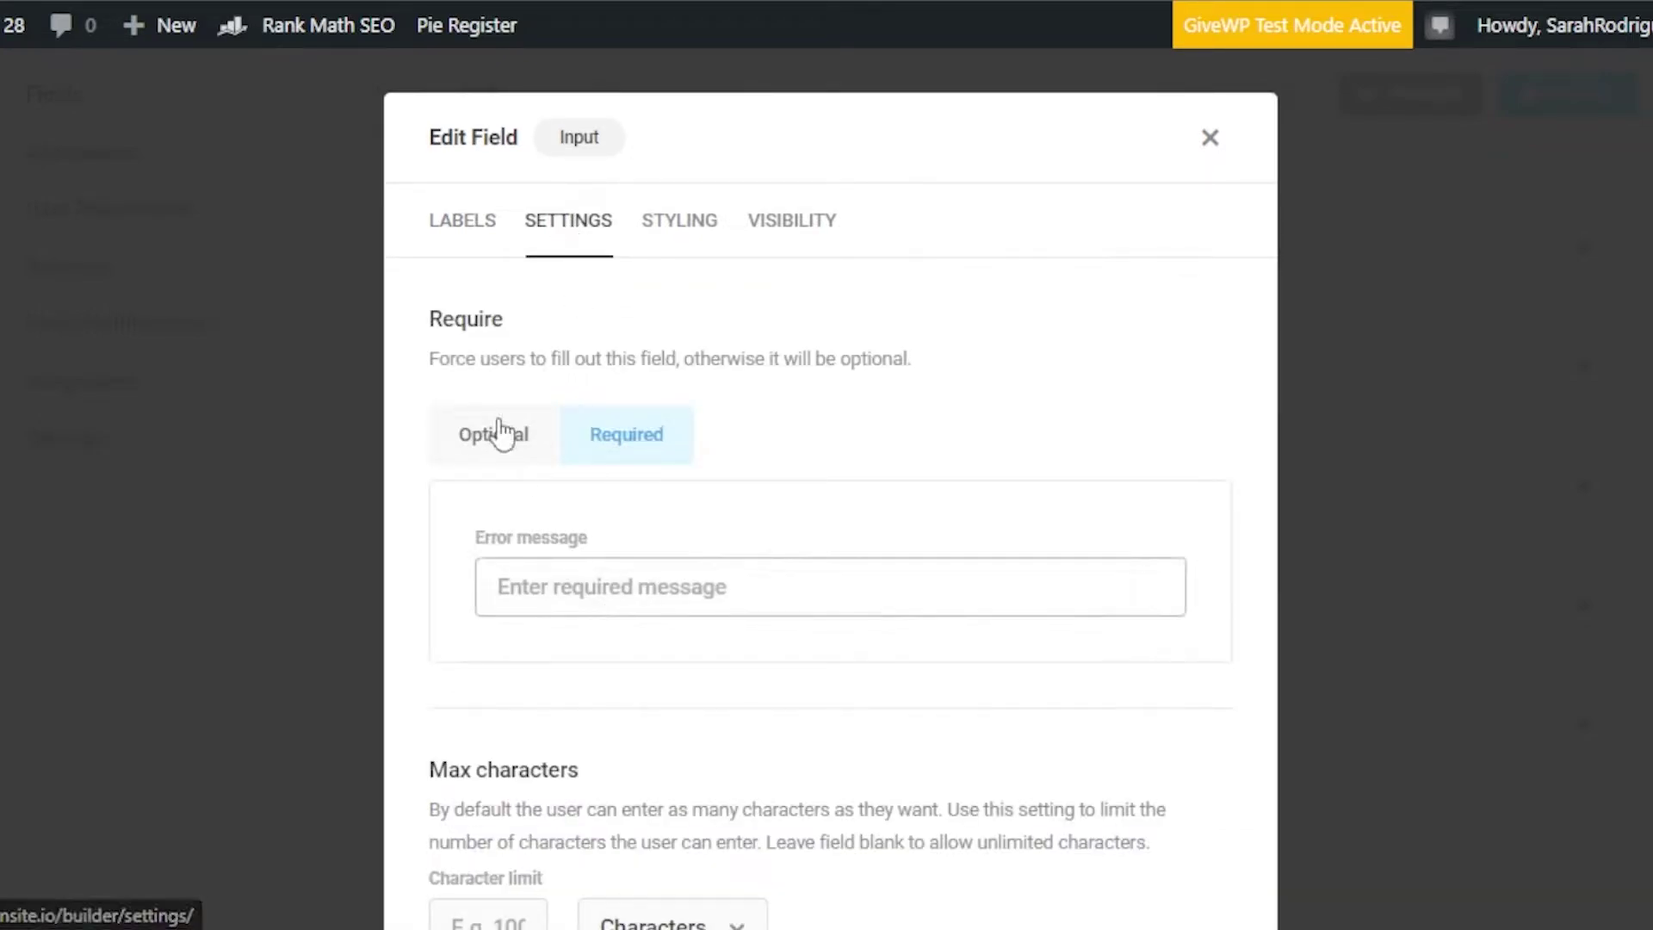
{"action": "left_click", "coordinate": [661, 225]}
{"action": "left_click", "coordinate": [804, 357]}
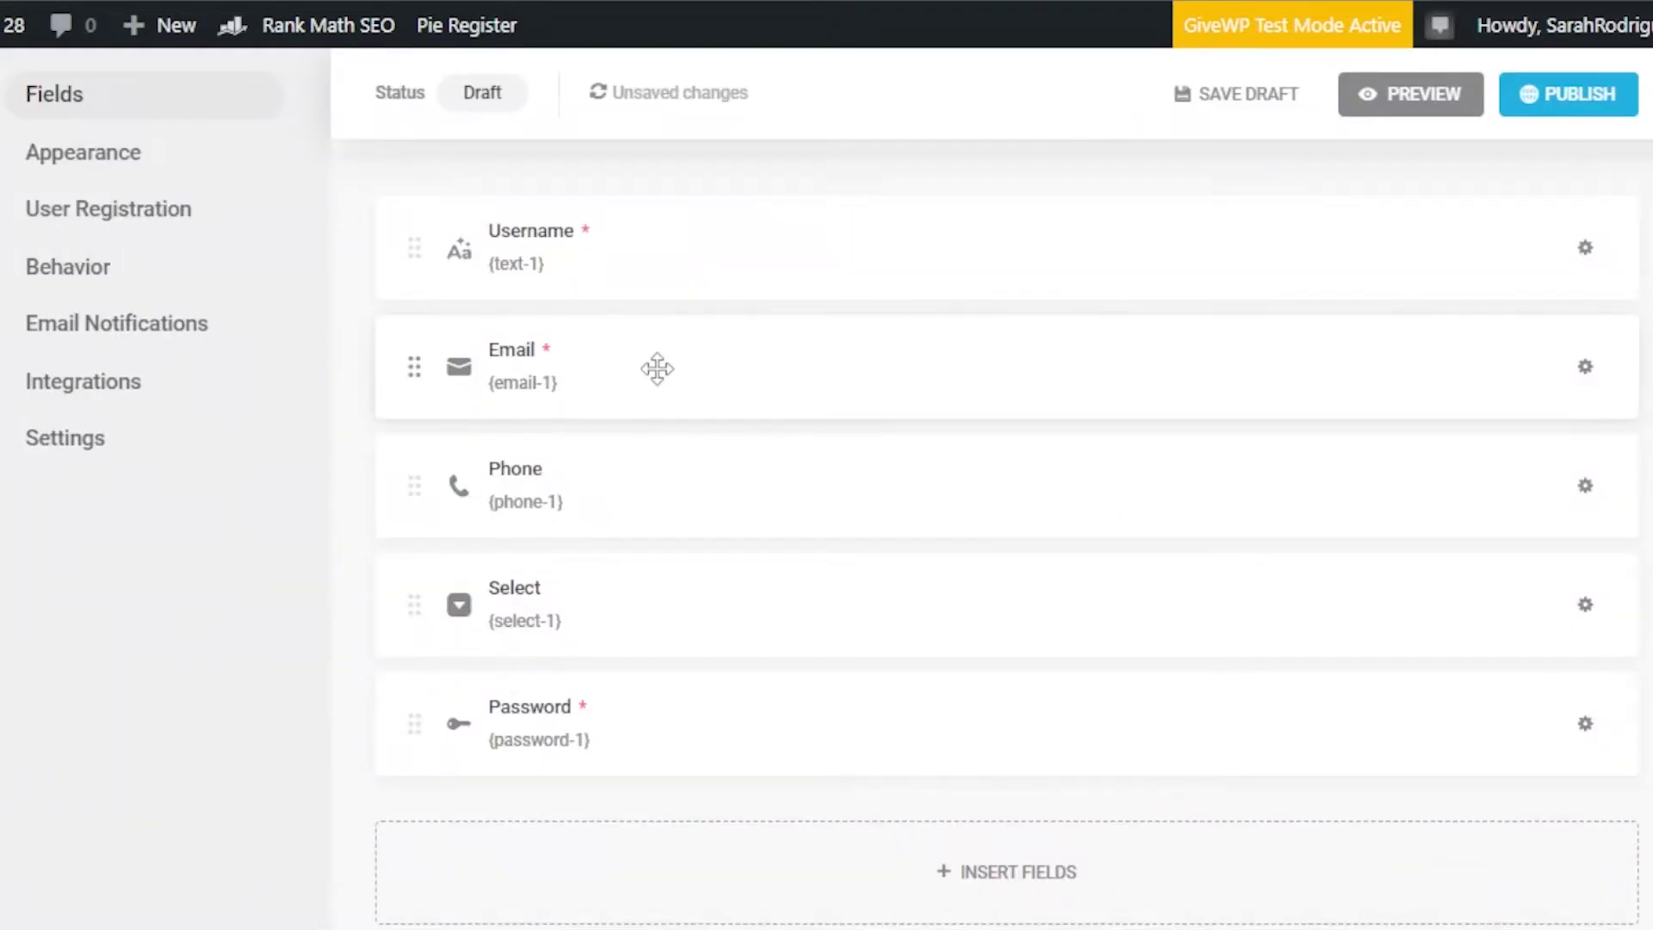
- Check the Email and Phone fields' validation settings, then open the Select field's settings
{"action": "left_click", "coordinate": [658, 366]}
{"action": "left_click", "coordinate": [583, 316]}
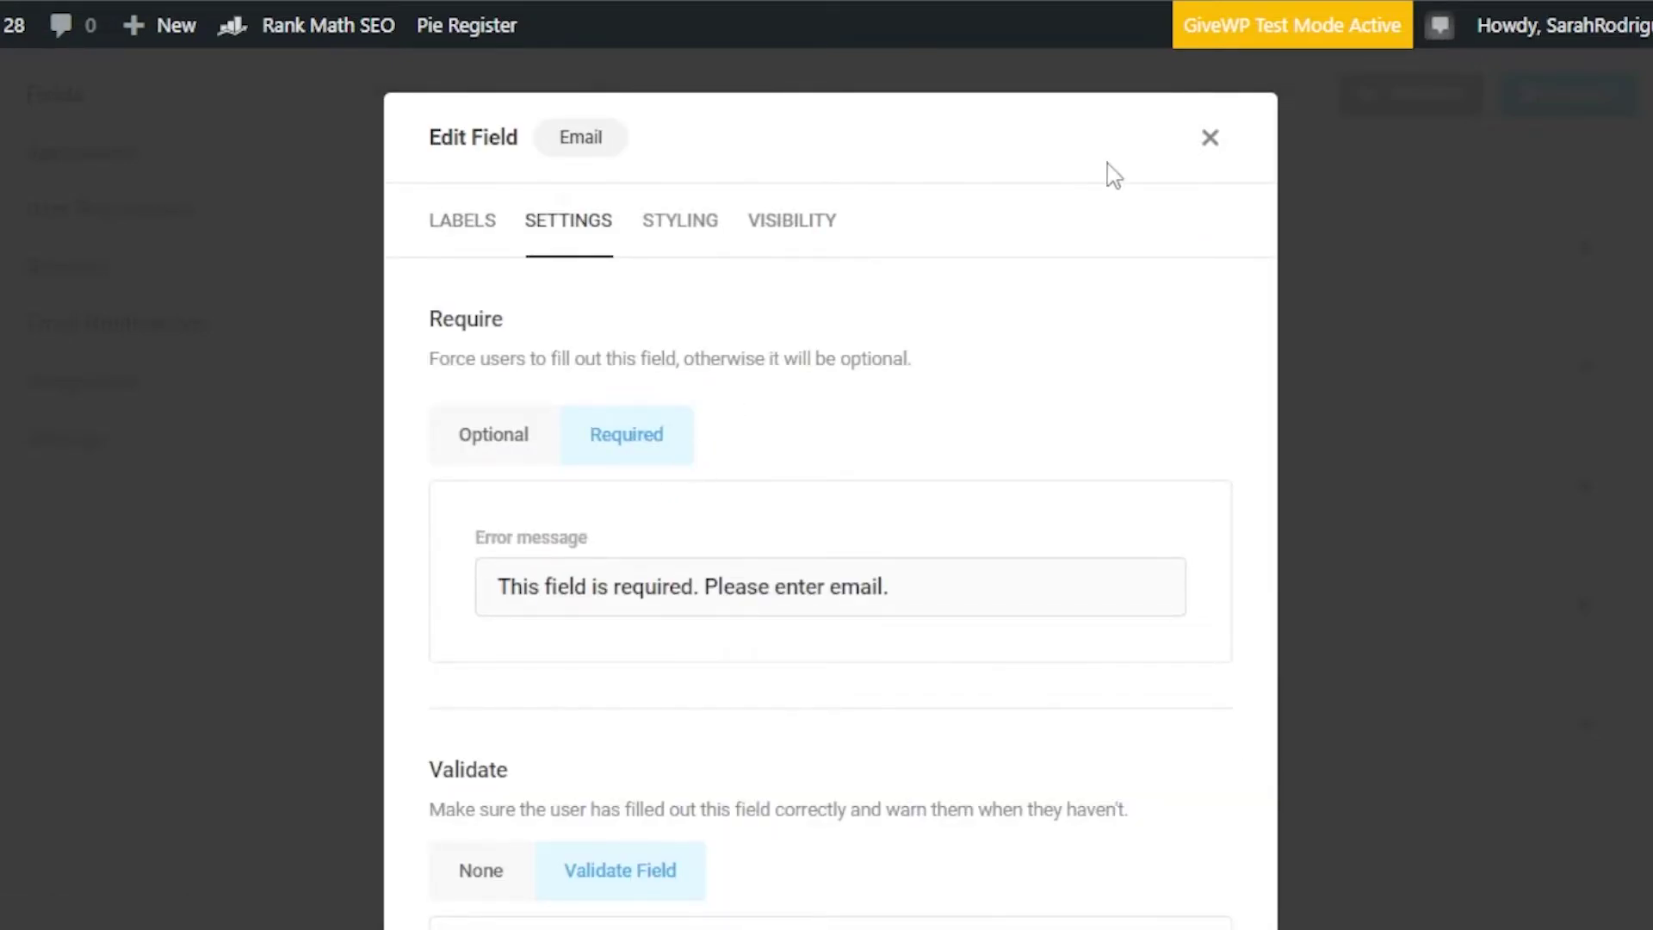
{"action": "left_click", "coordinate": [1210, 137]}
{"action": "left_click", "coordinate": [578, 496]}
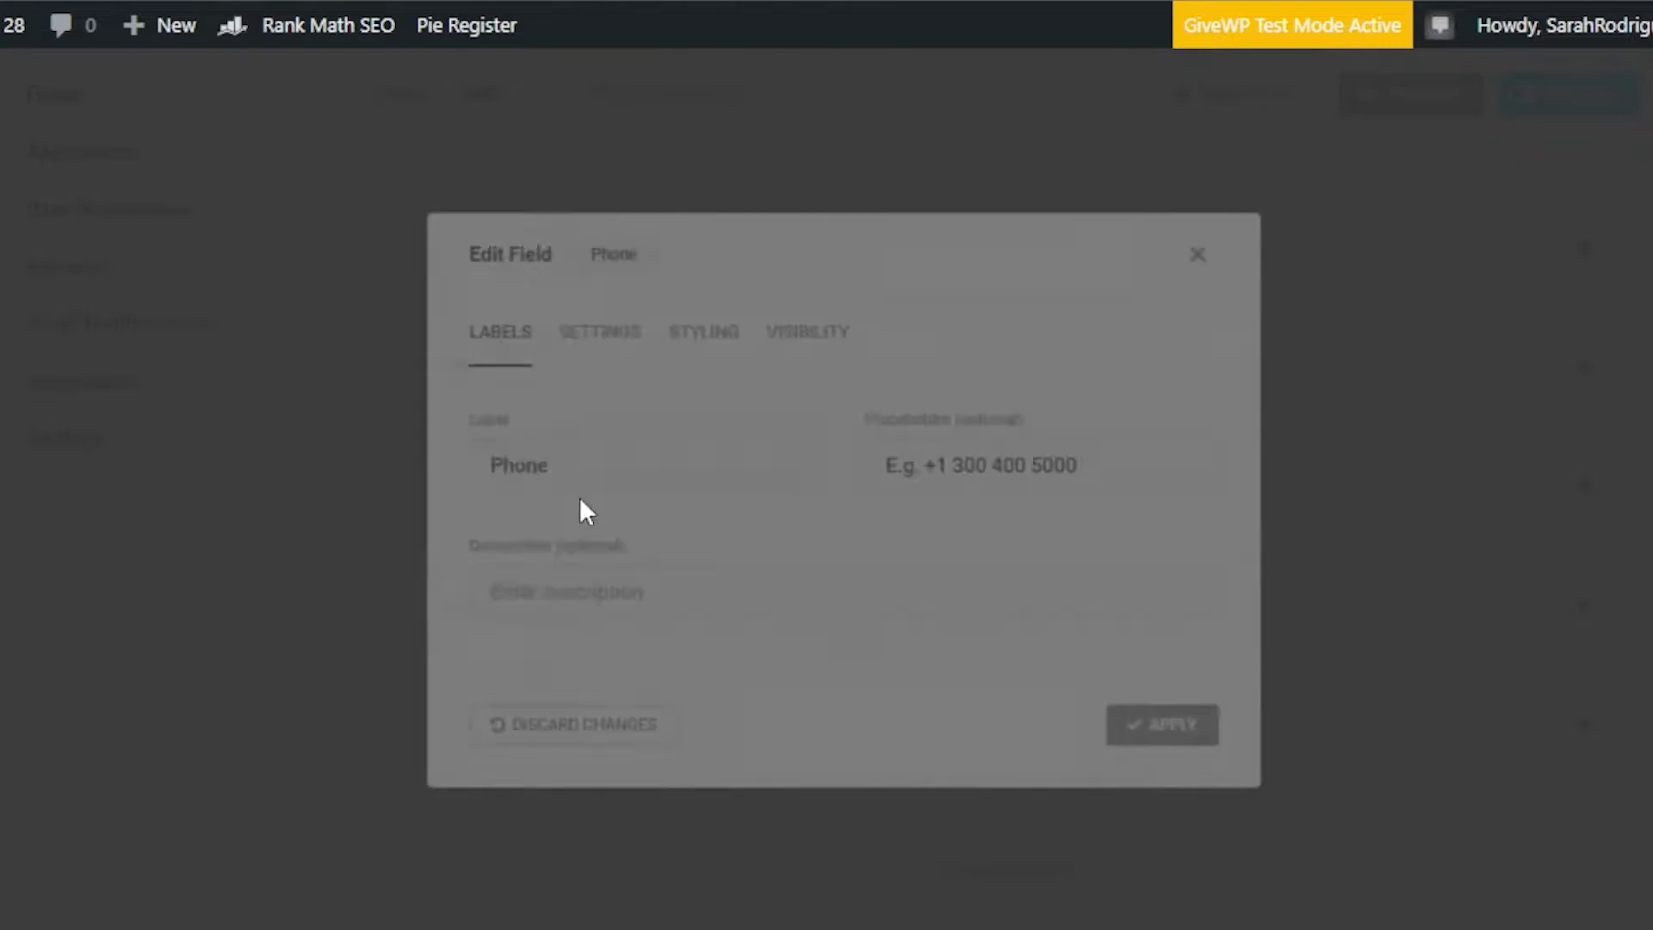
{"action": "left_click", "coordinate": [578, 315]}
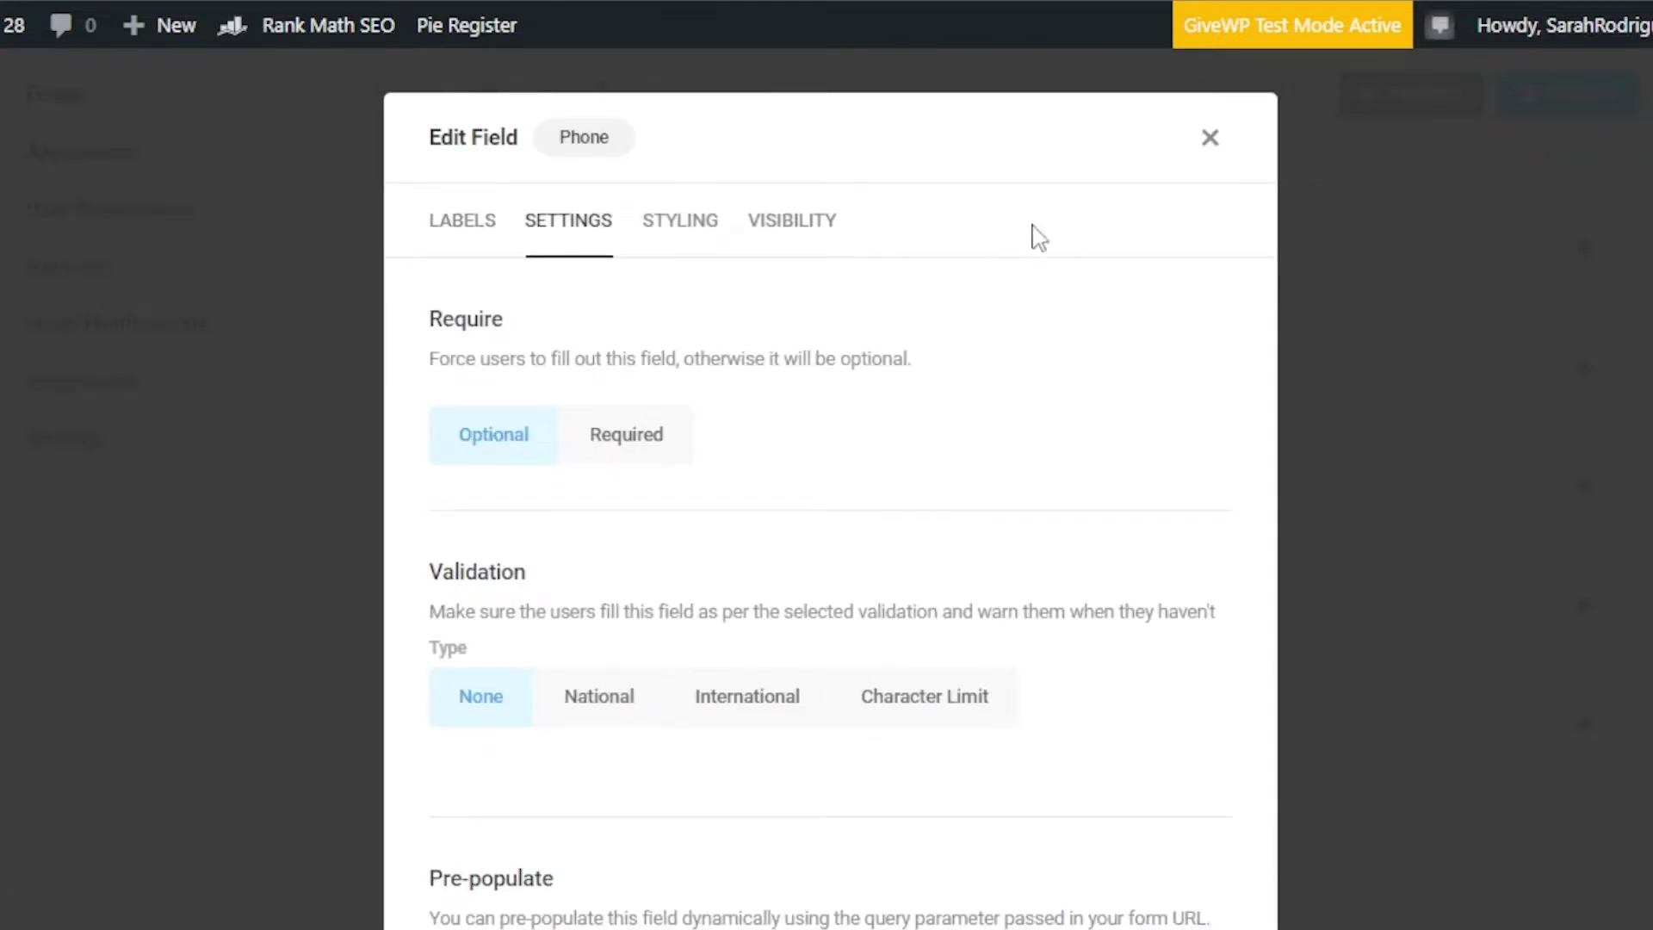
{"action": "left_click", "coordinate": [1216, 146]}
{"action": "left_click", "coordinate": [771, 425]}
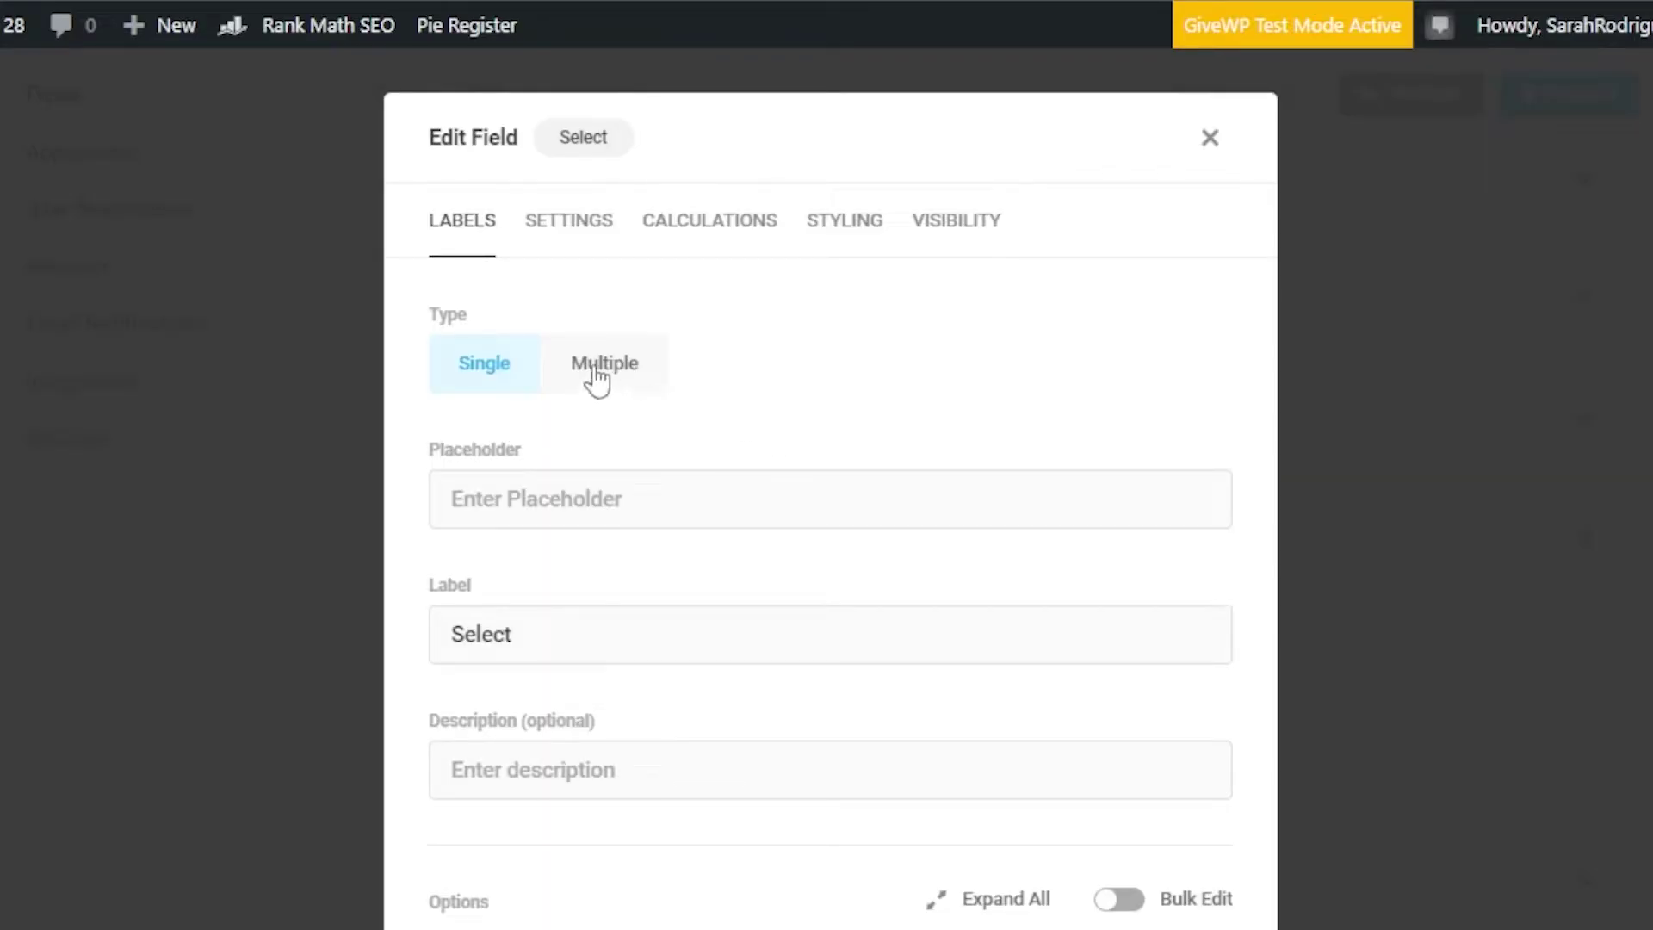
- Set the Select field's type to Multiple
{"action": "left_click", "coordinate": [575, 225]}
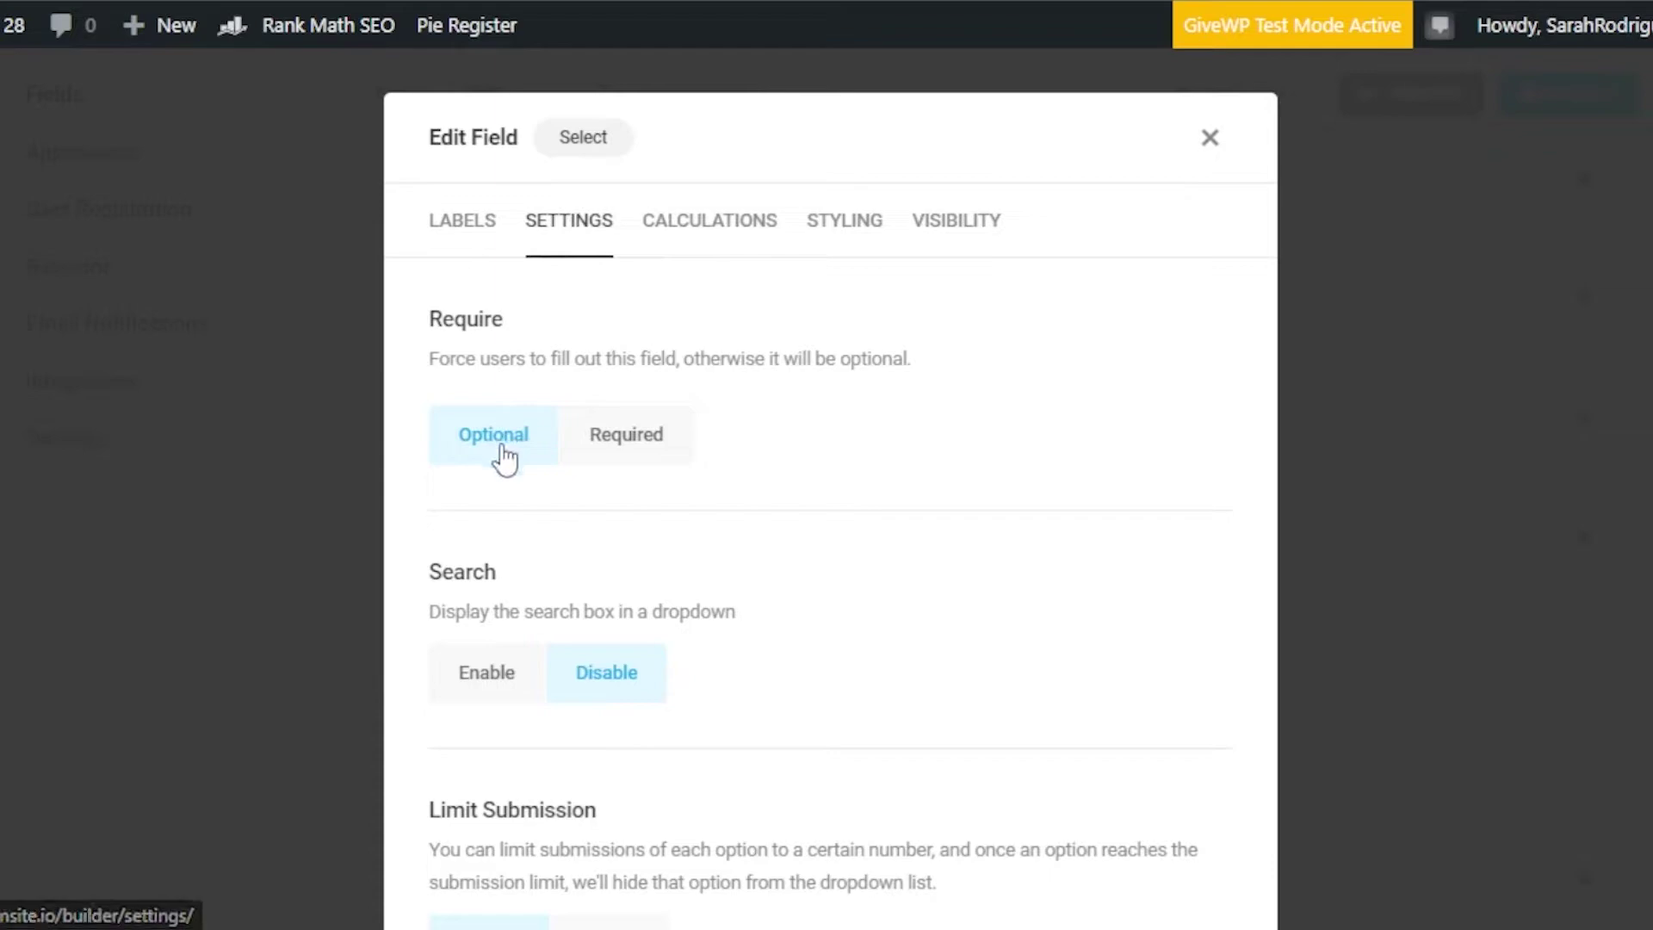
{"action": "left_click", "coordinate": [463, 222]}
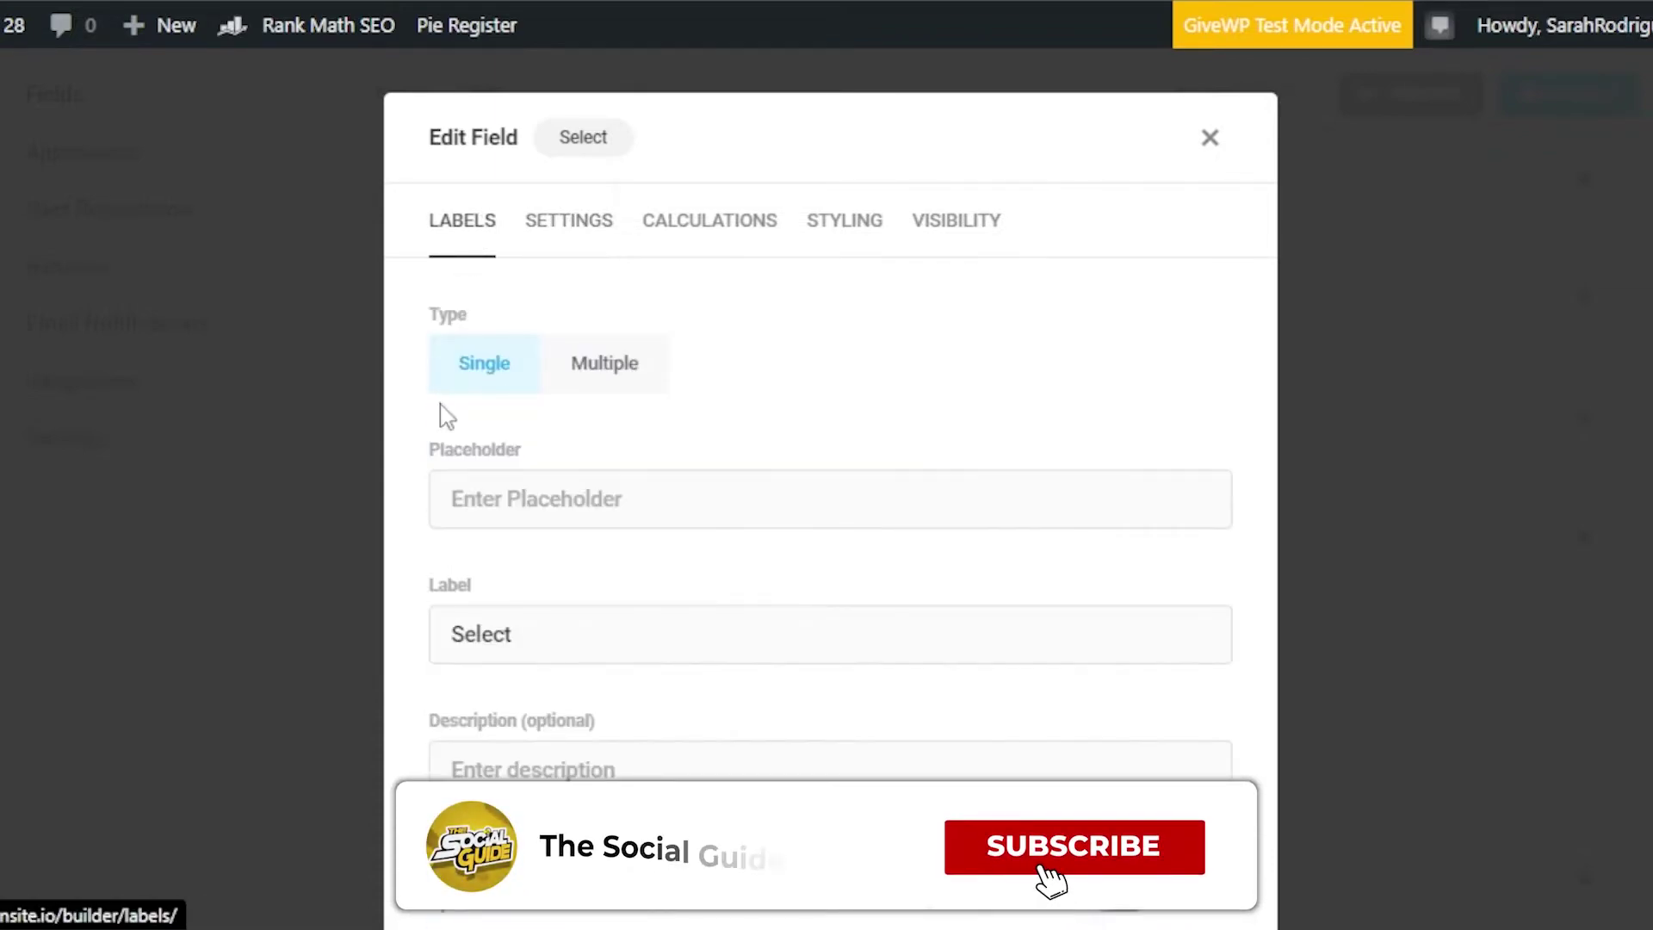
{"action": "left_click", "coordinate": [561, 374]}
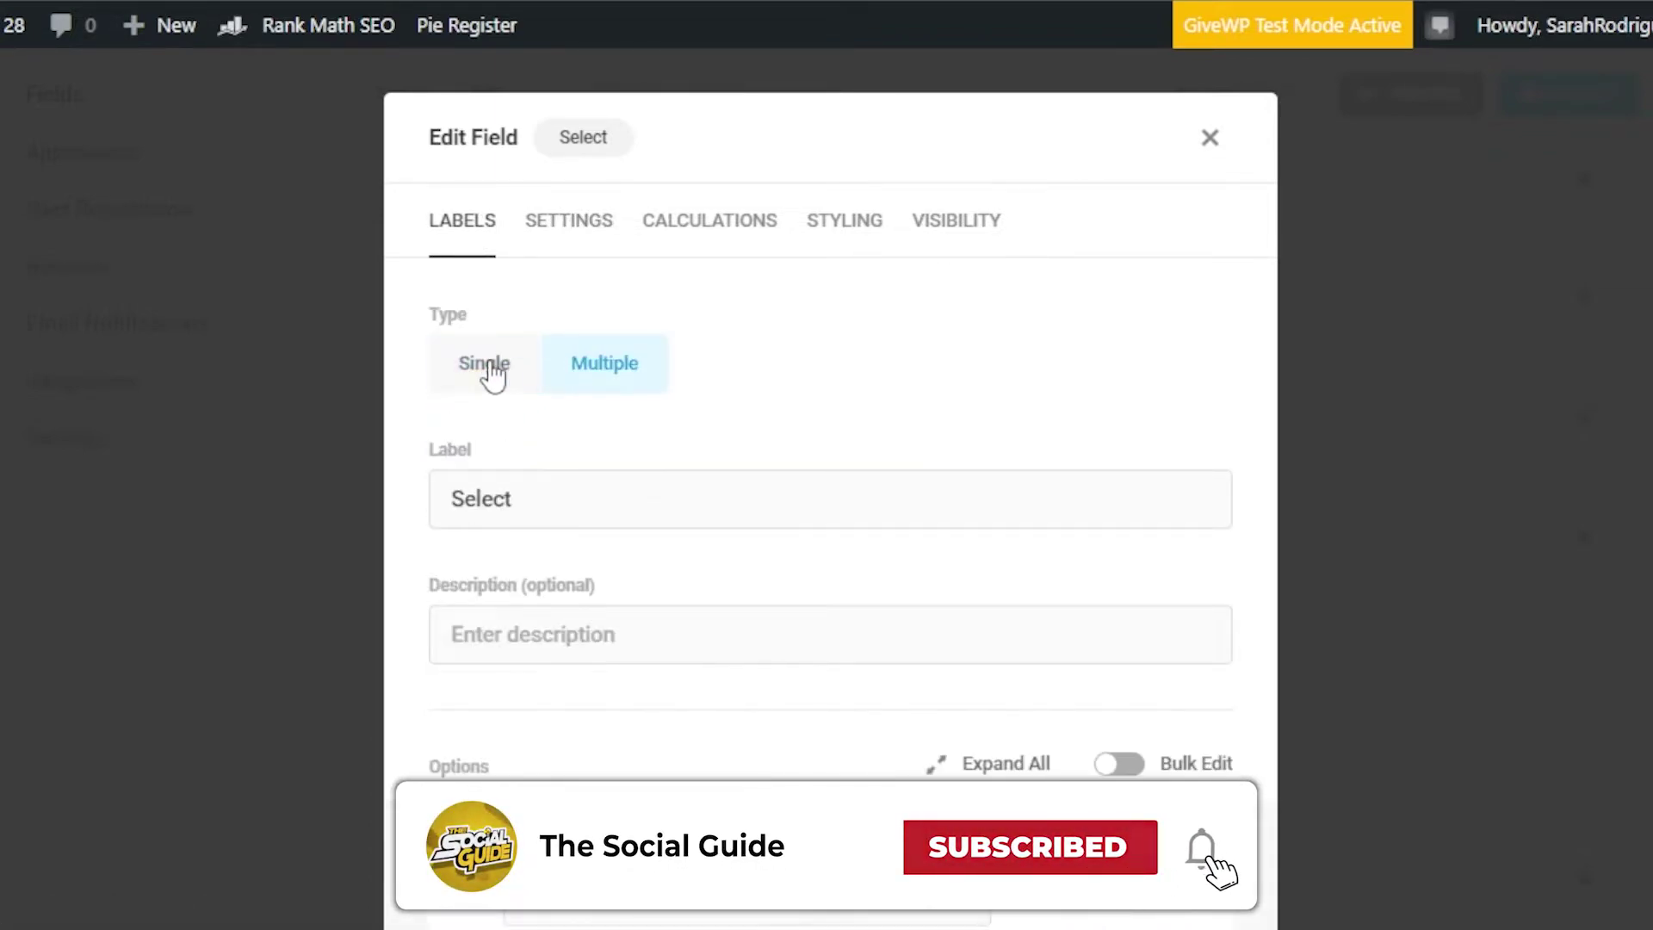
{"action": "left_click", "coordinate": [491, 372]}
{"action": "left_click", "coordinate": [587, 381]}
{"action": "left_click", "coordinate": [516, 498]}
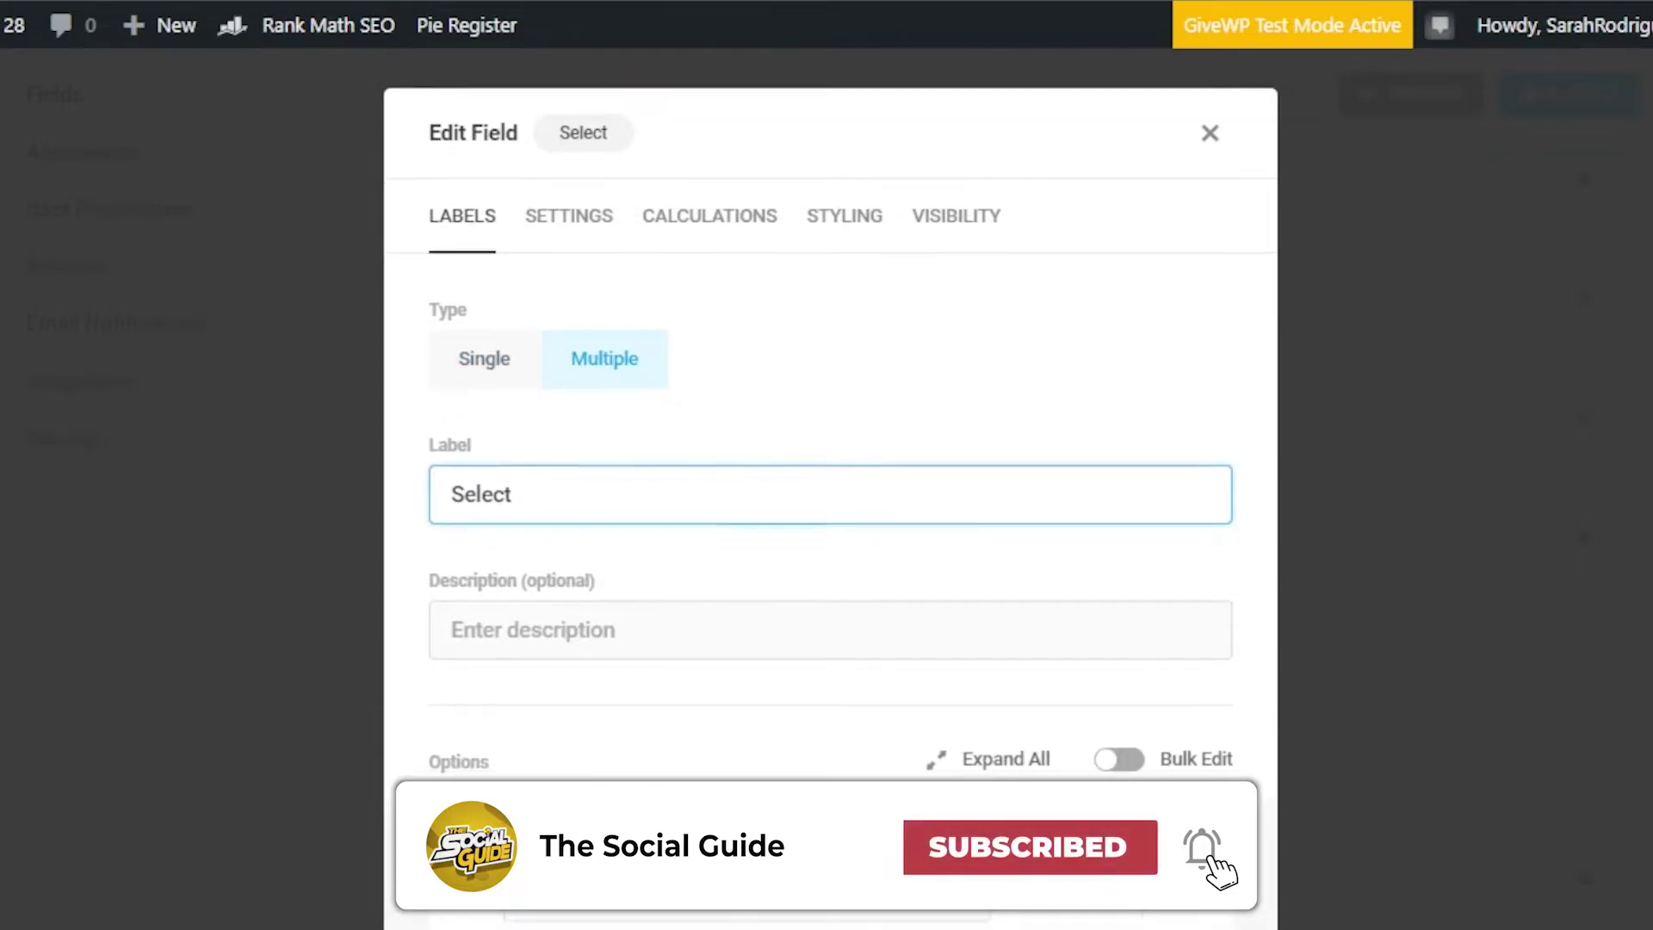
{"action": "scroll", "coordinate": [1269, 542], "scroll_direction": "down", "scroll_amount": 5}
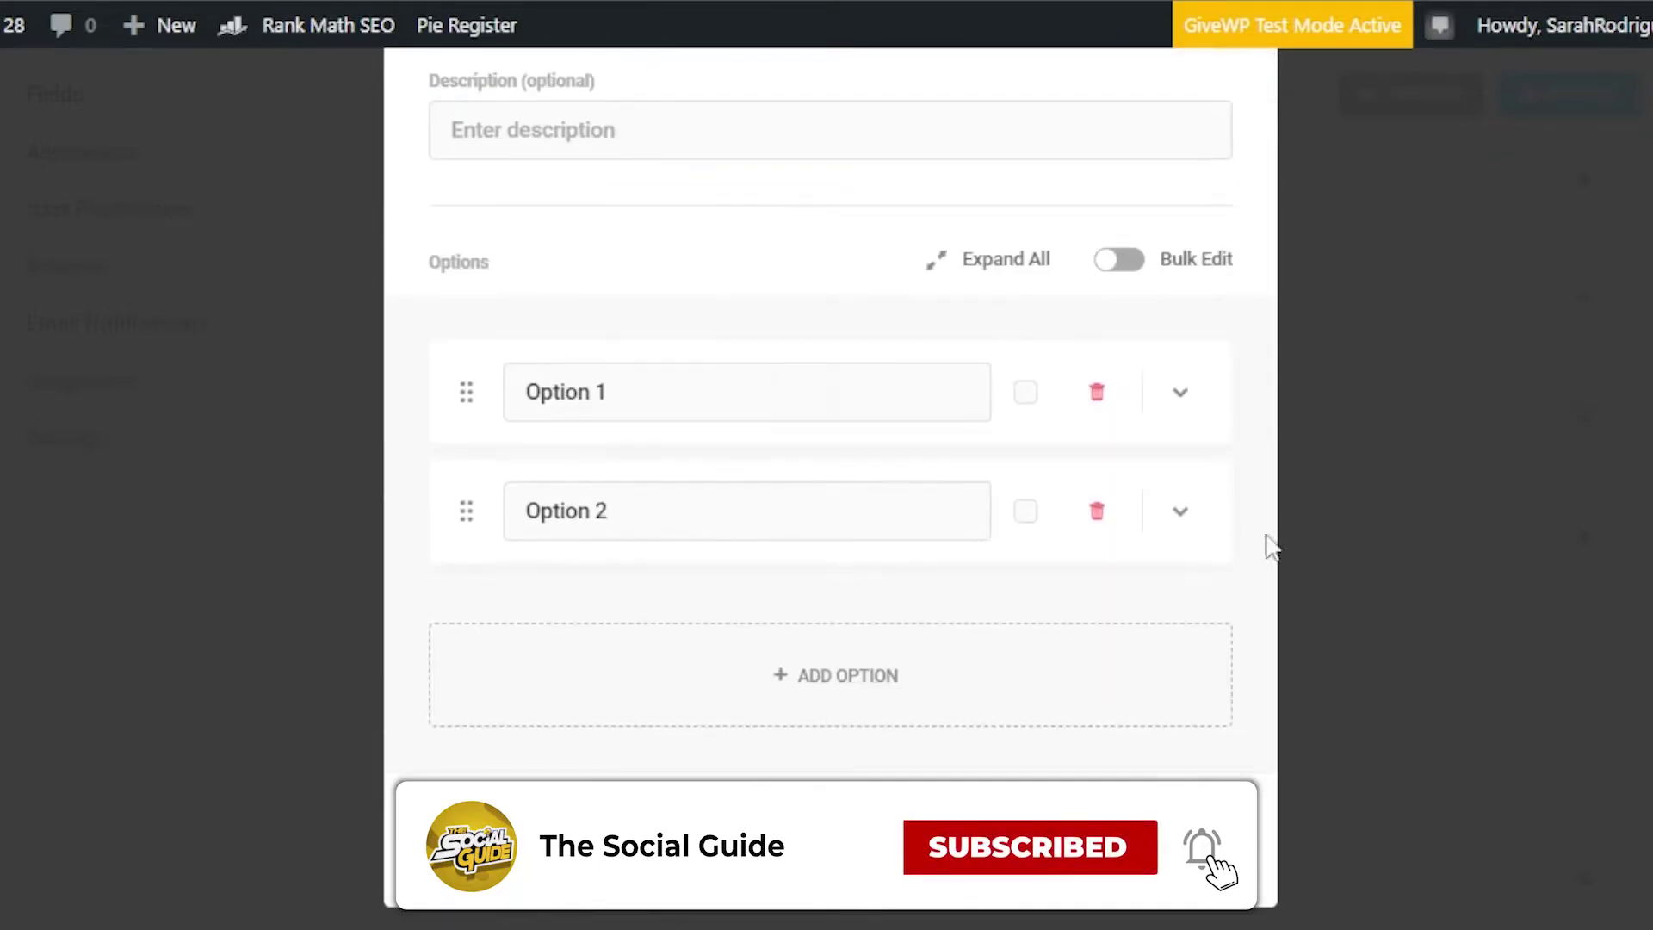
- Rename the Select options to Agent and Manager and apply the changes
{"action": "left_click", "coordinate": [739, 396]}
{"action": "key", "text": "BackSpace"}
{"action": "key", "text": "BackSpace"}
{"action": "key", "text": "BackSpace"}
{"action": "key", "text": "BackSpace"}
{"action": "key", "text": "BackSpace"}
{"action": "key", "text": "BackSpace"}
{"action": "key", "text": "BackSpace"}
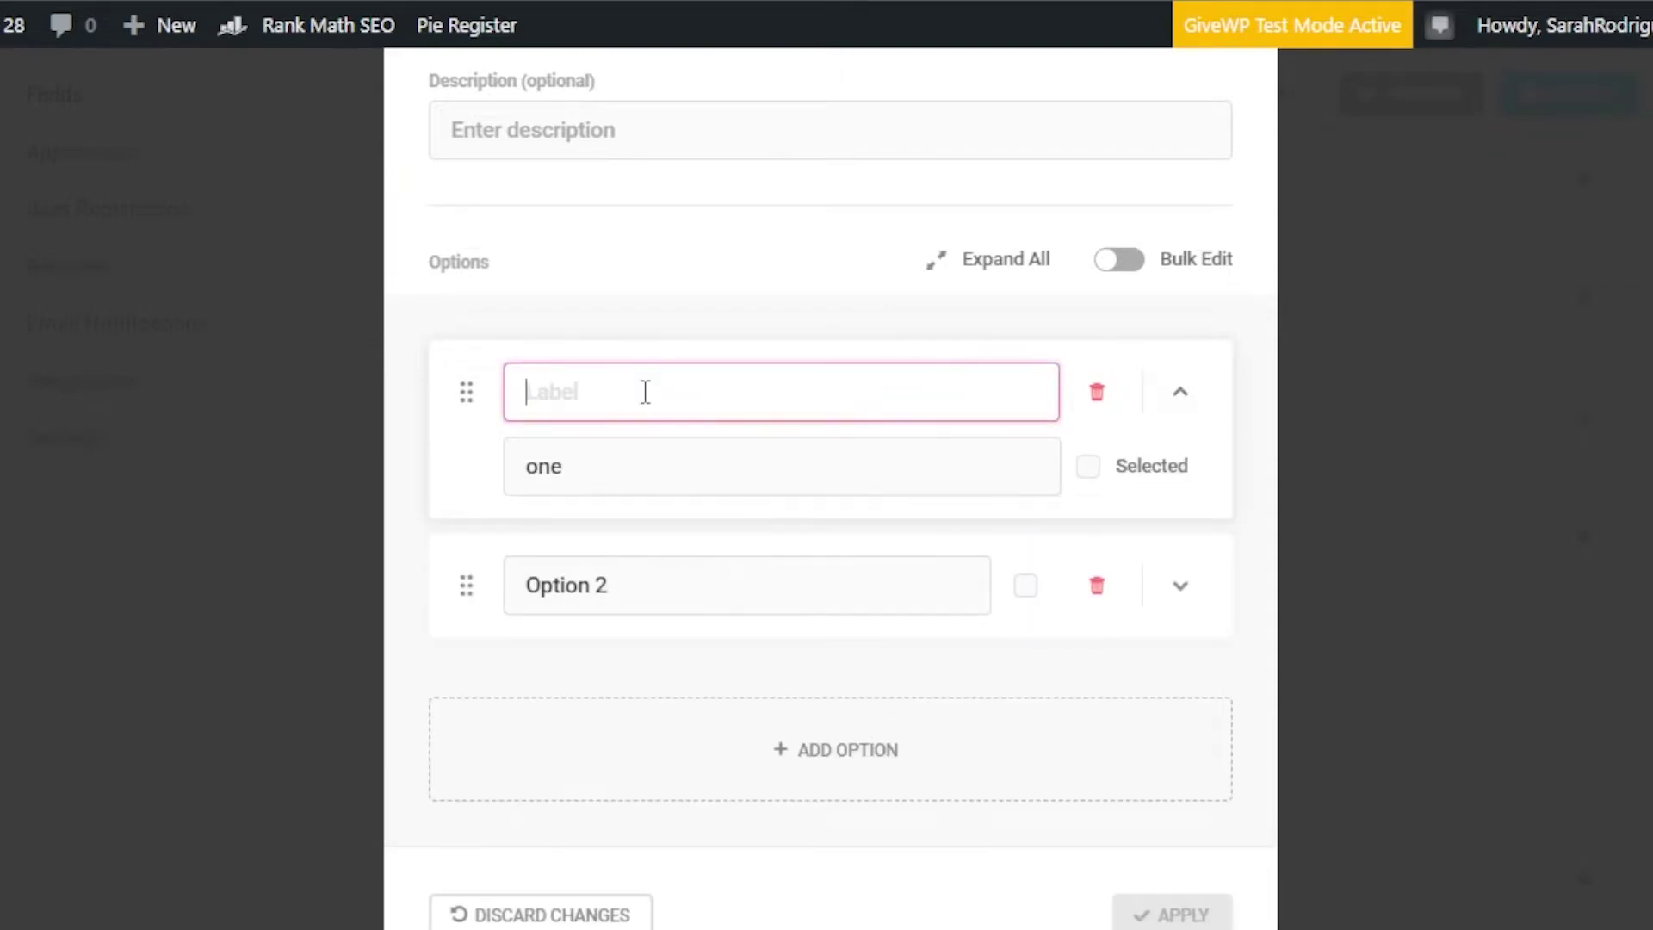
{"action": "type", "text": "Agent"}
{"action": "key", "text": "Tab"}
{"action": "type", "text": "Manager"}
{"action": "scroll", "coordinate": [831, 482], "scroll_direction": "down", "scroll_amount": 1}
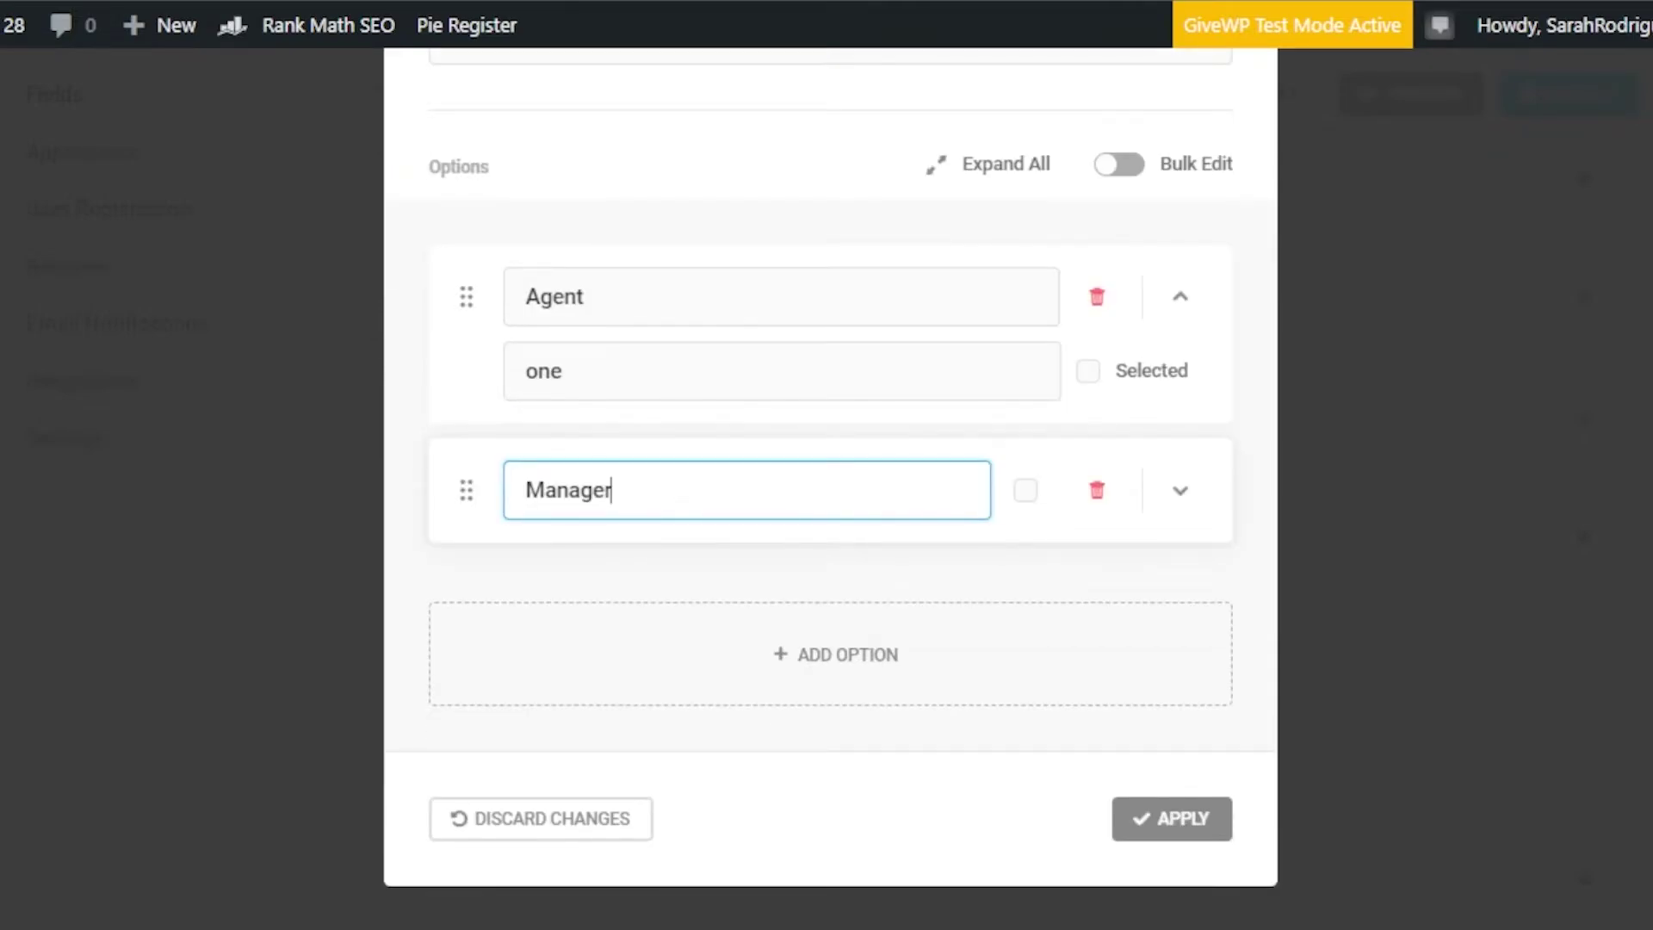
{"action": "left_click", "coordinate": [1181, 822]}
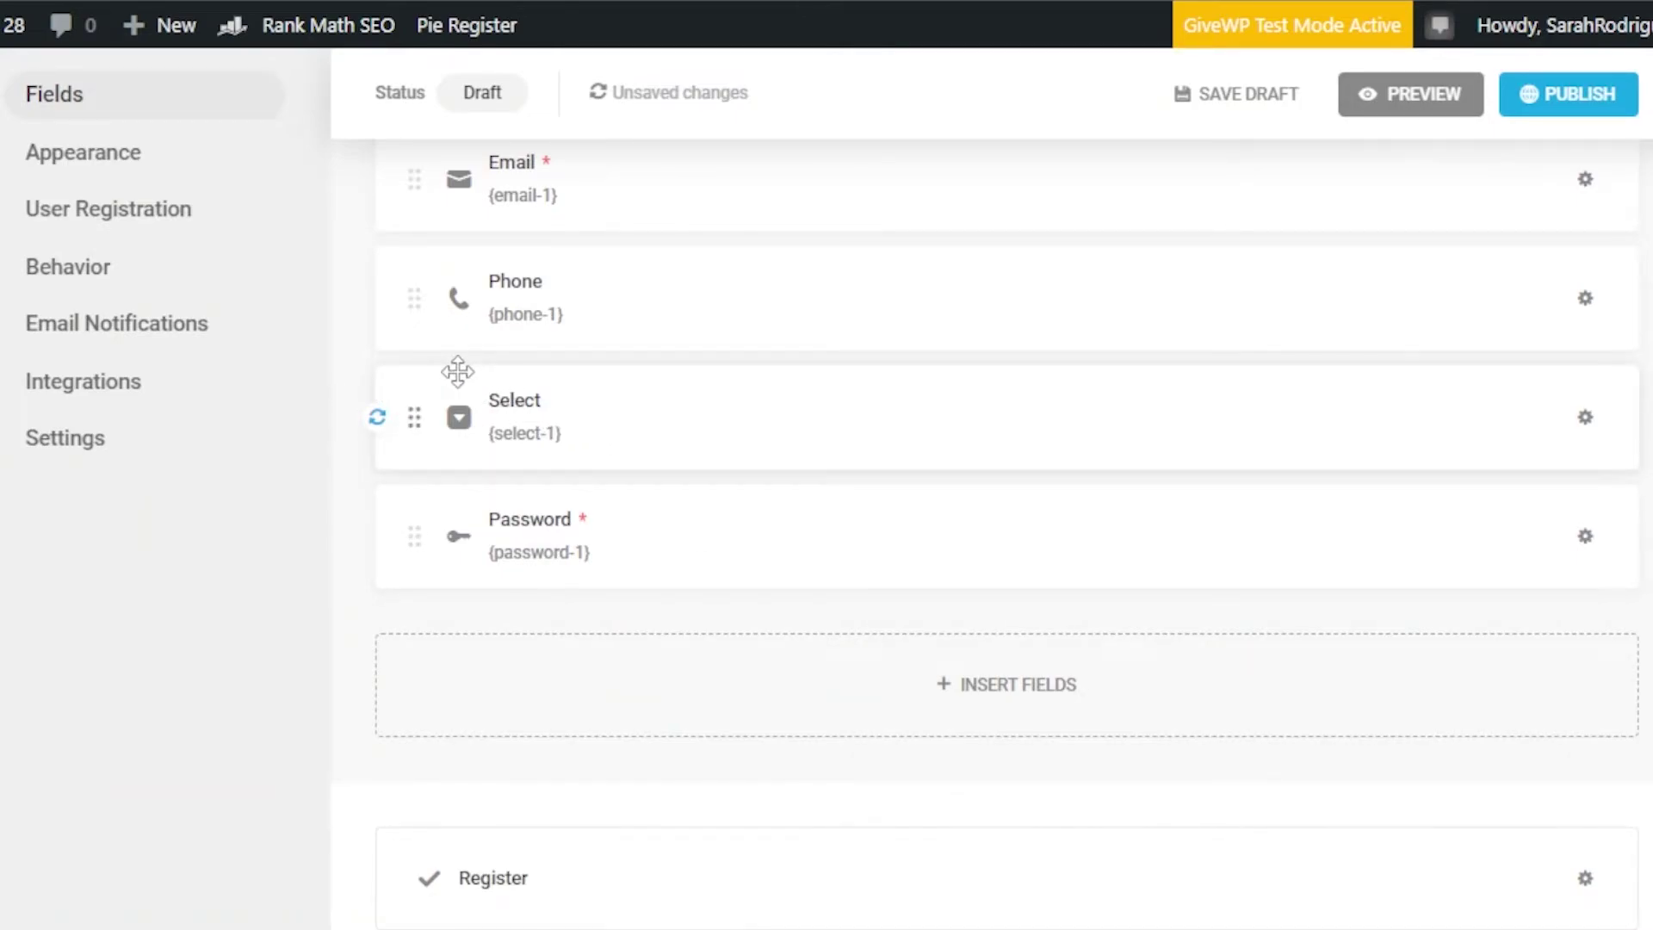
{"action": "left_click", "coordinate": [598, 545]}
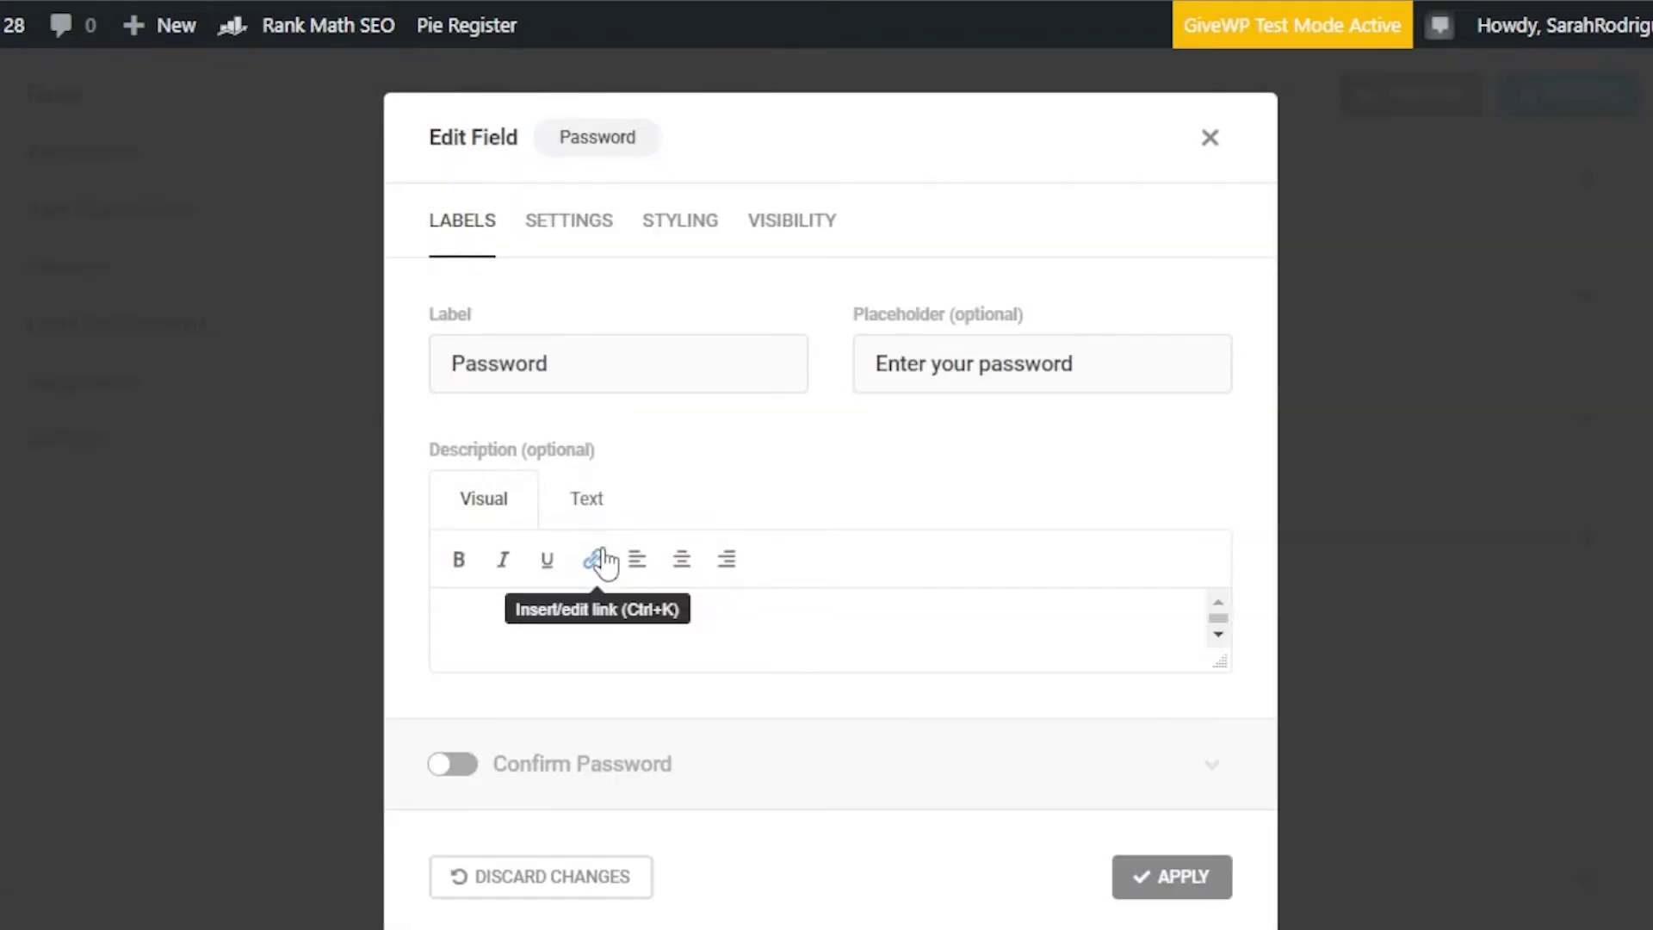
{"action": "left_click", "coordinate": [572, 225]}
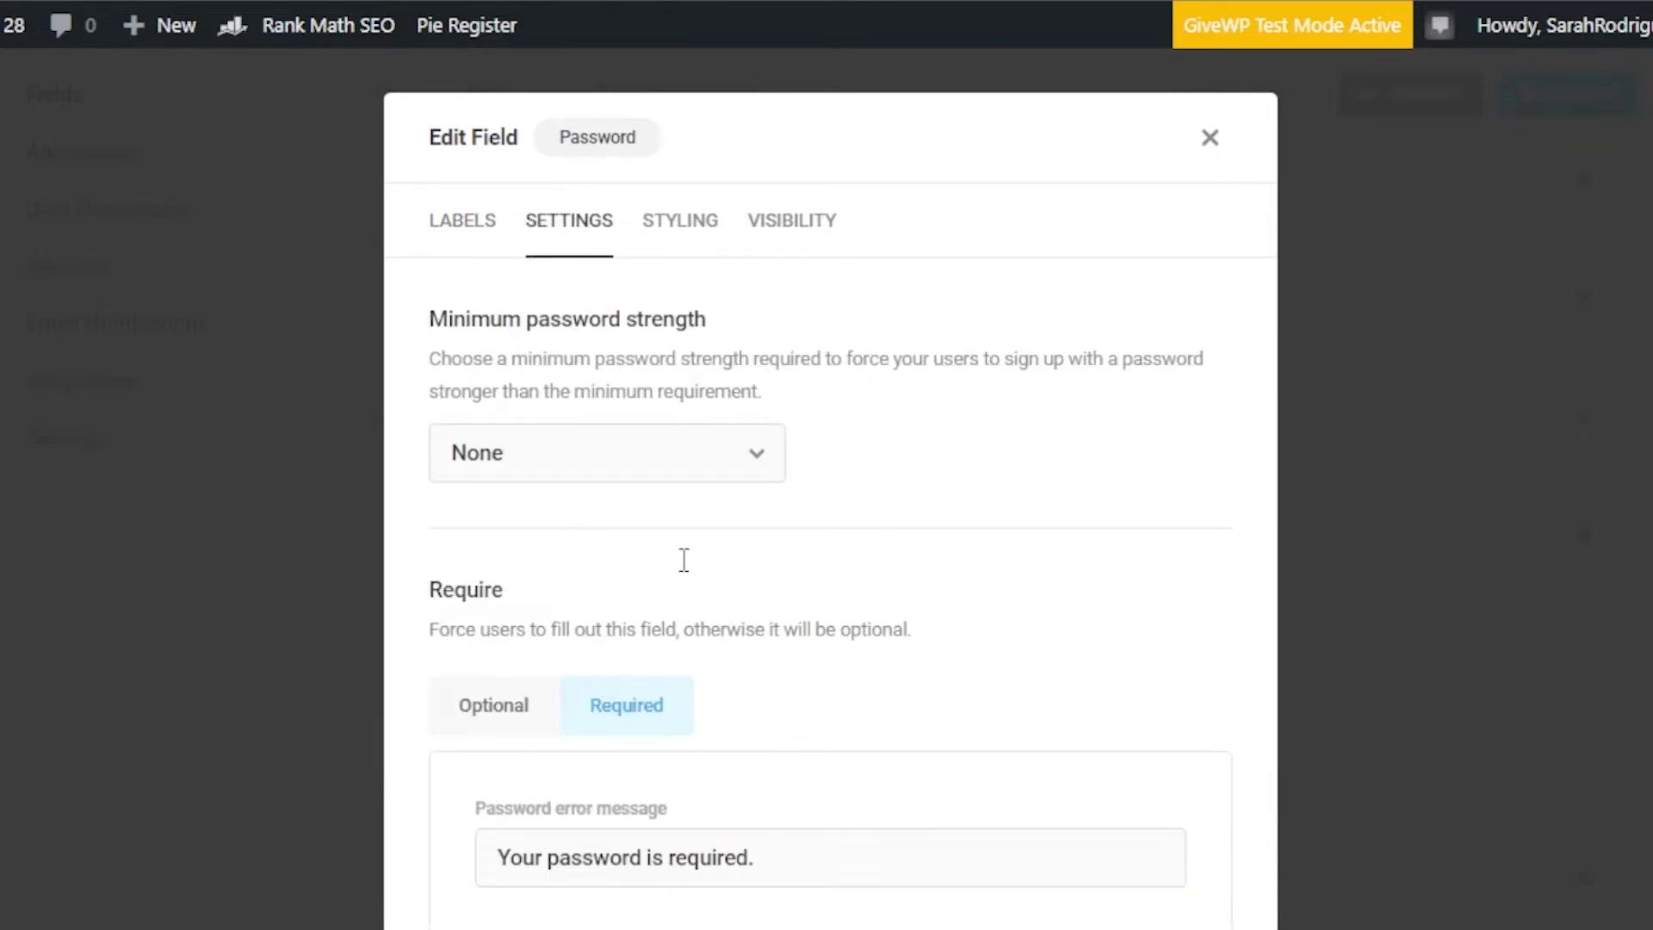
{"action": "left_click", "coordinate": [616, 459]}
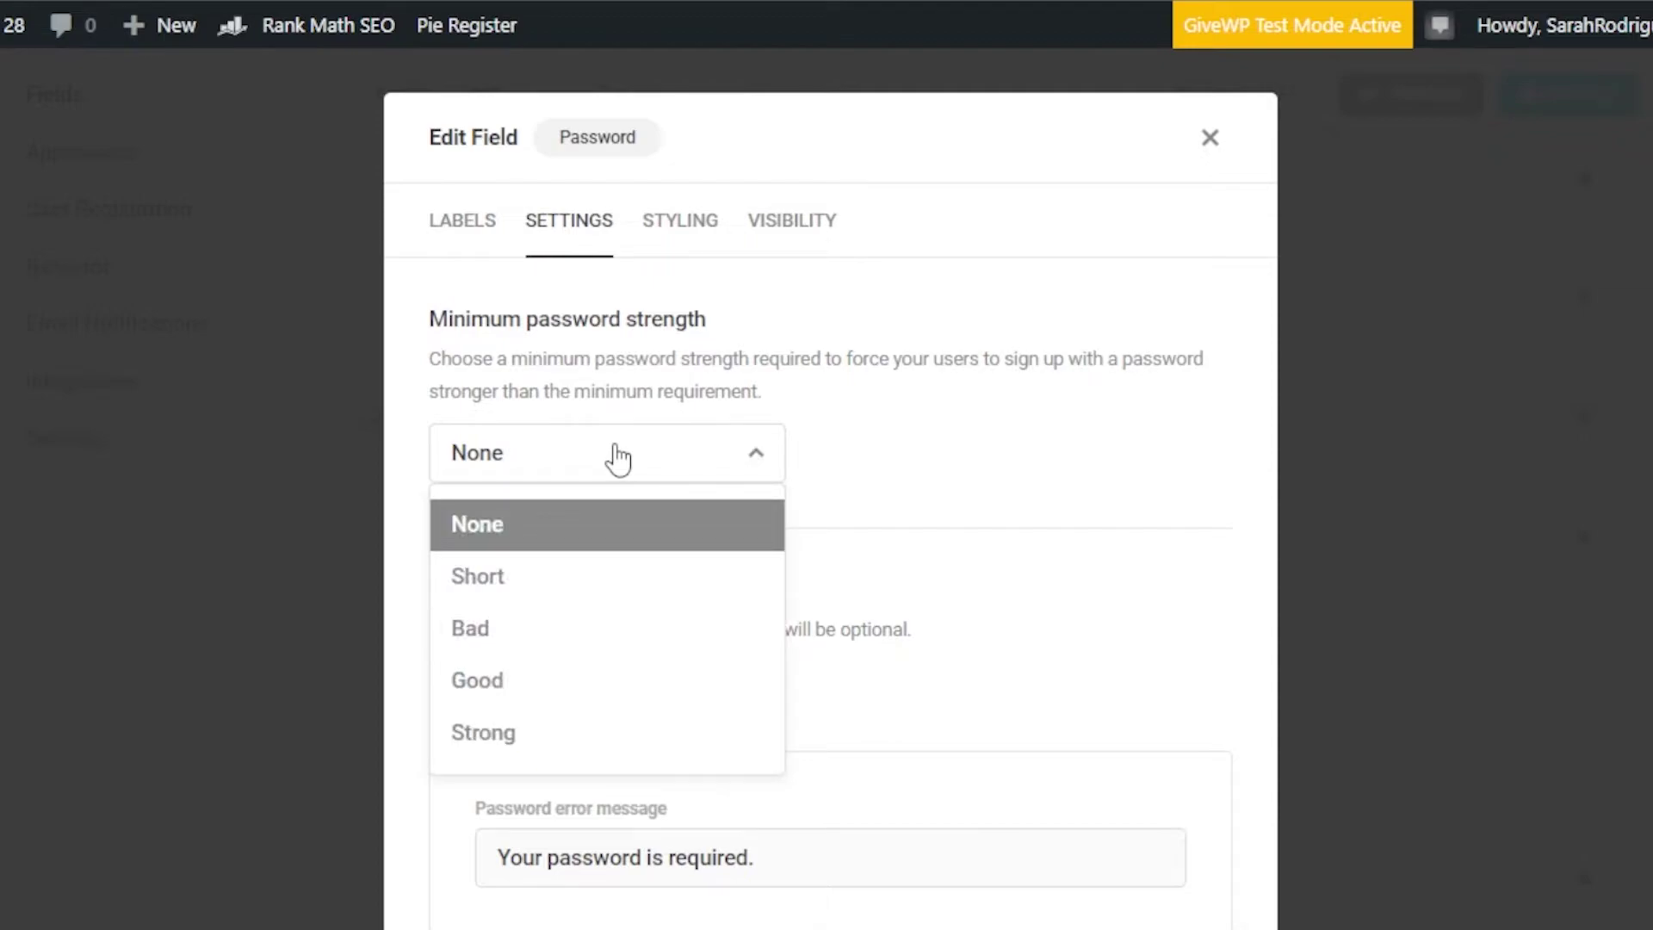
{"action": "left_click", "coordinate": [507, 680]}
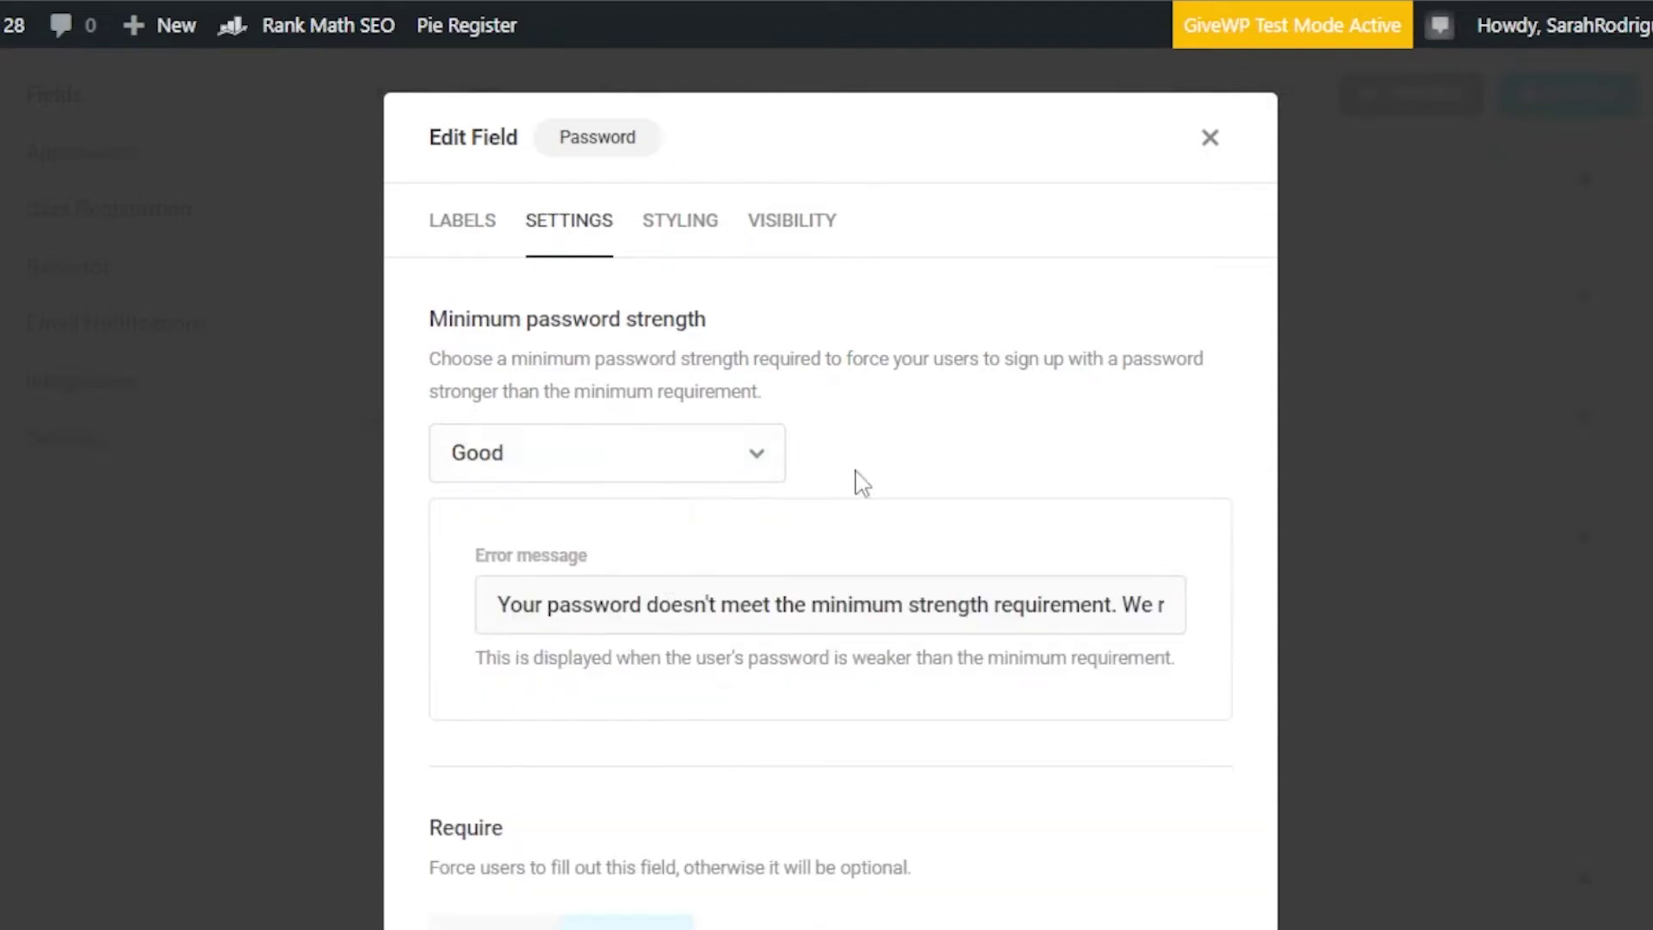
{"action": "left_click", "coordinate": [1209, 140]}
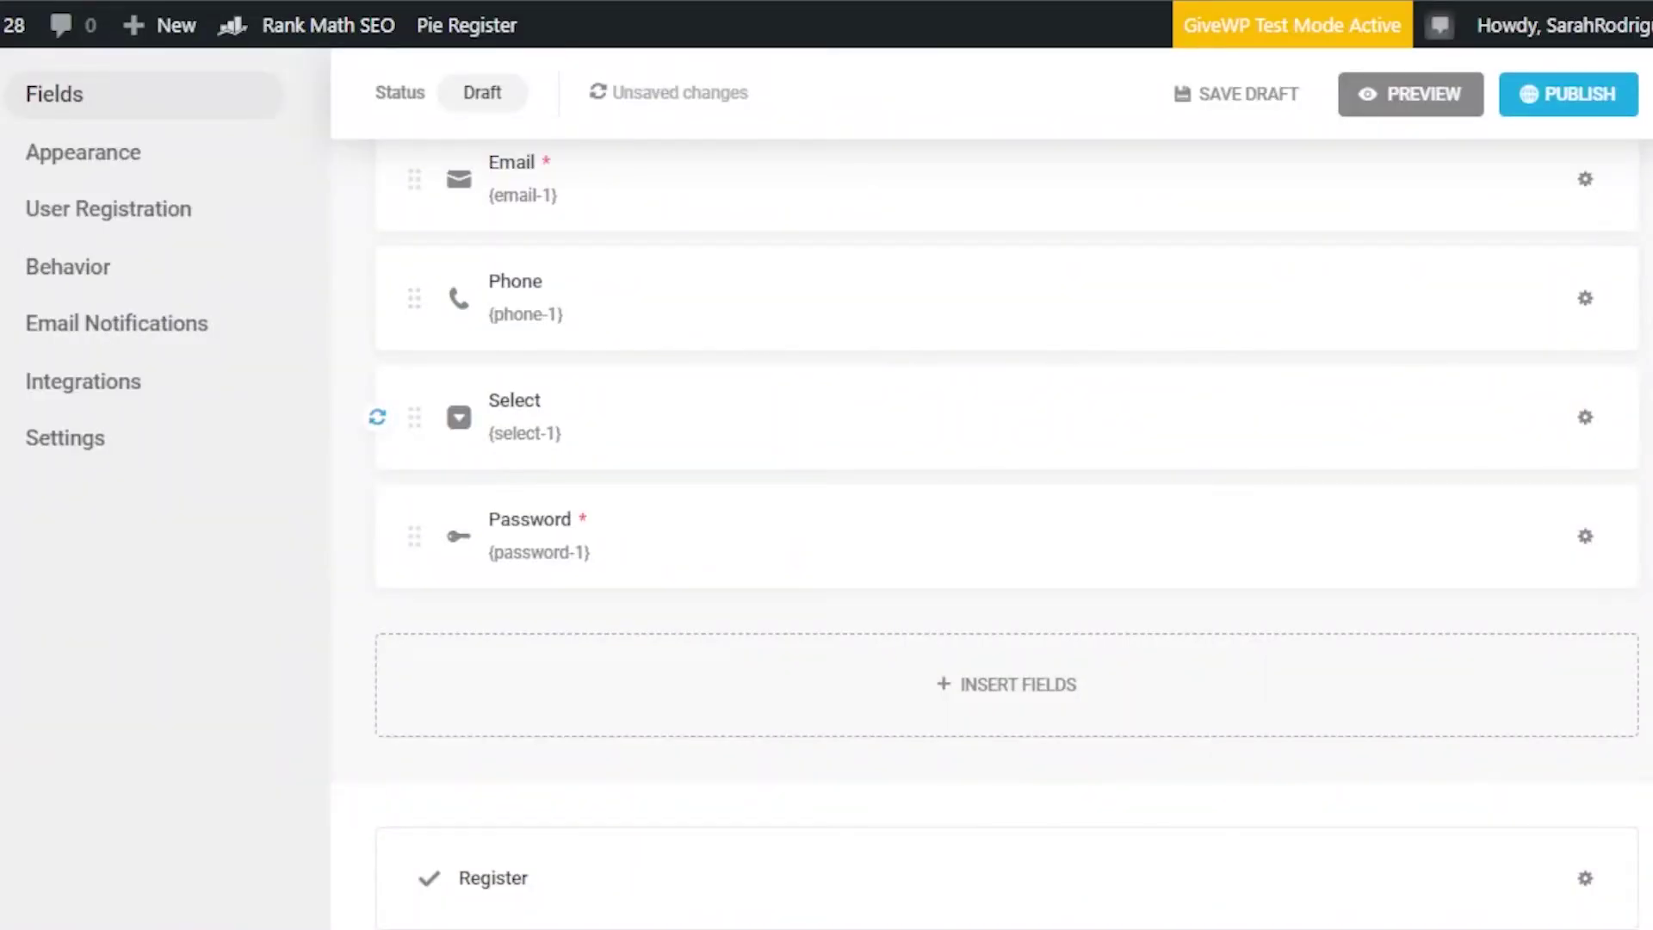
{"action": "scroll", "coordinate": [1004, 533], "scroll_direction": "down", "scroll_amount": 1}
{"action": "scroll", "coordinate": [1005, 534], "scroll_direction": "up", "scroll_amount": 7}
{"action": "scroll", "coordinate": [1005, 534], "scroll_direction": "down", "scroll_amount": 5}
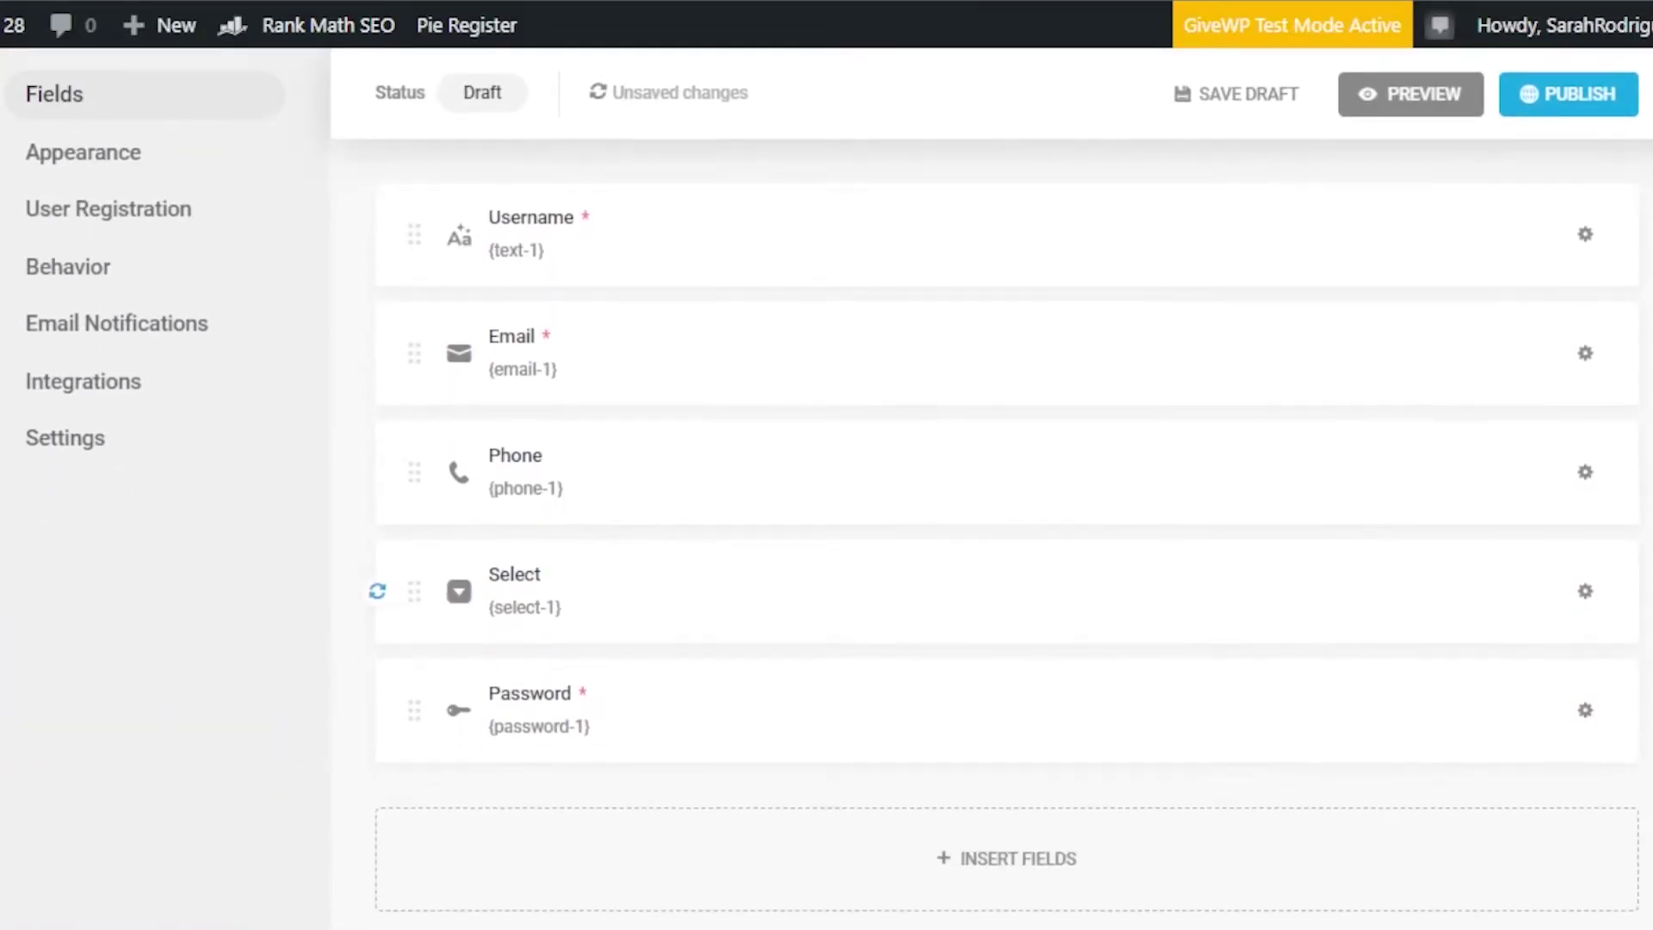
{"action": "scroll", "coordinate": [1005, 533], "scroll_direction": "down", "scroll_amount": 3}
{"action": "scroll", "coordinate": [1005, 534], "scroll_direction": "up", "scroll_amount": 5}
{"action": "scroll", "coordinate": [1005, 533], "scroll_direction": "down", "scroll_amount": 4}
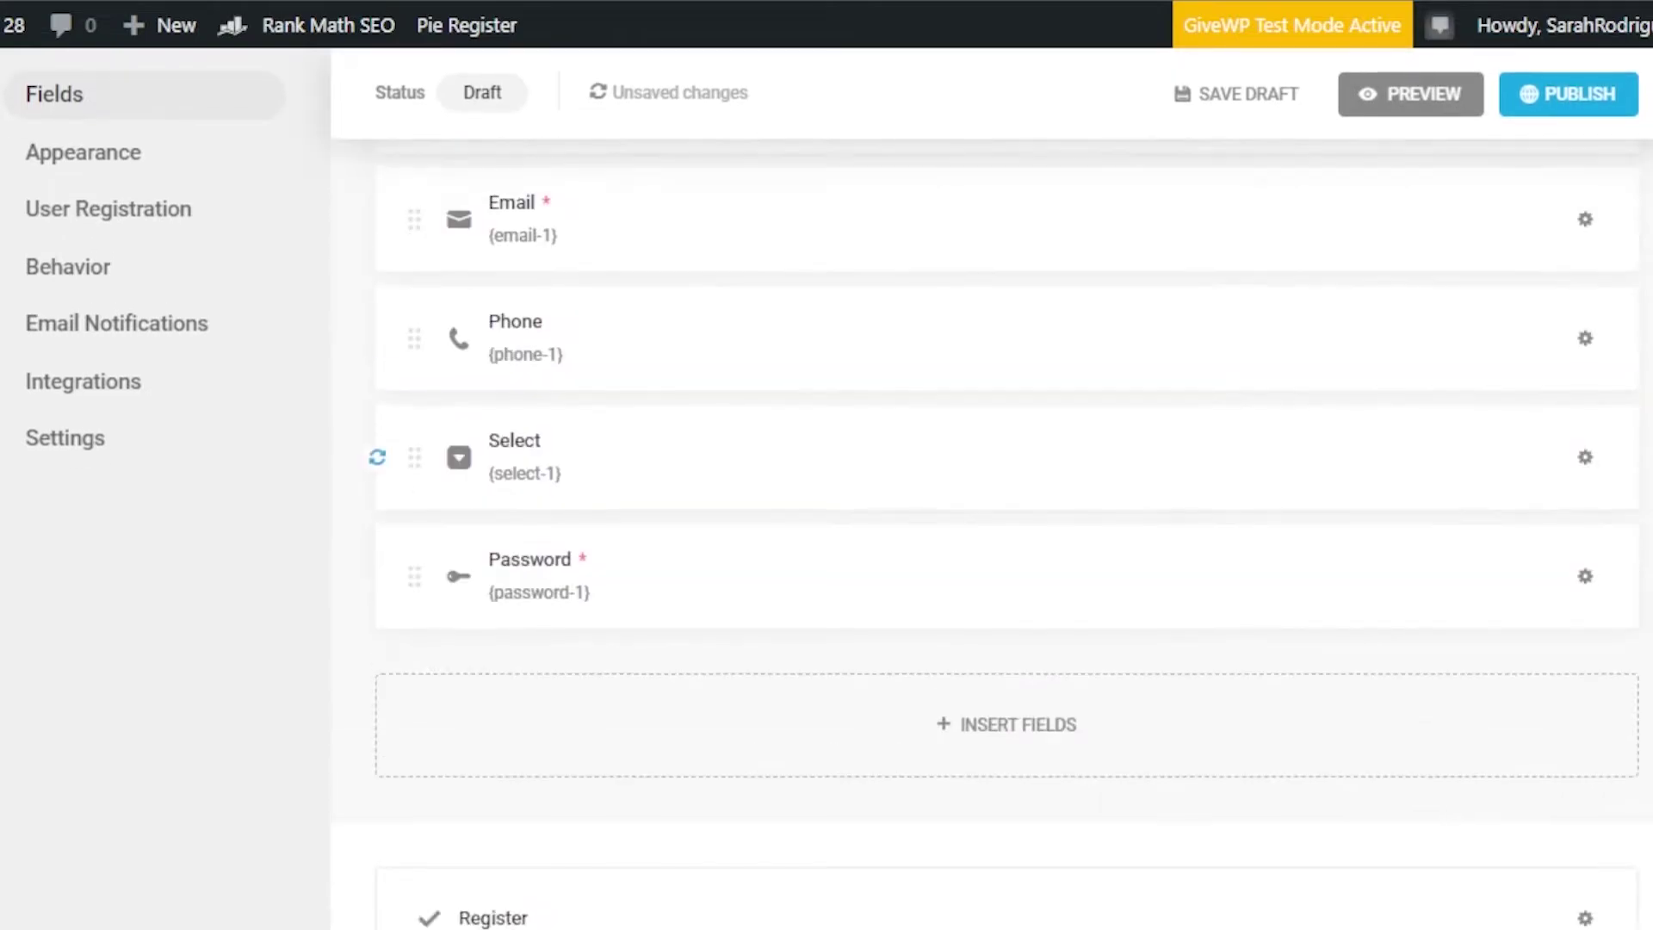
{"action": "scroll", "coordinate": [1003, 547], "scroll_direction": "up", "scroll_amount": 2}
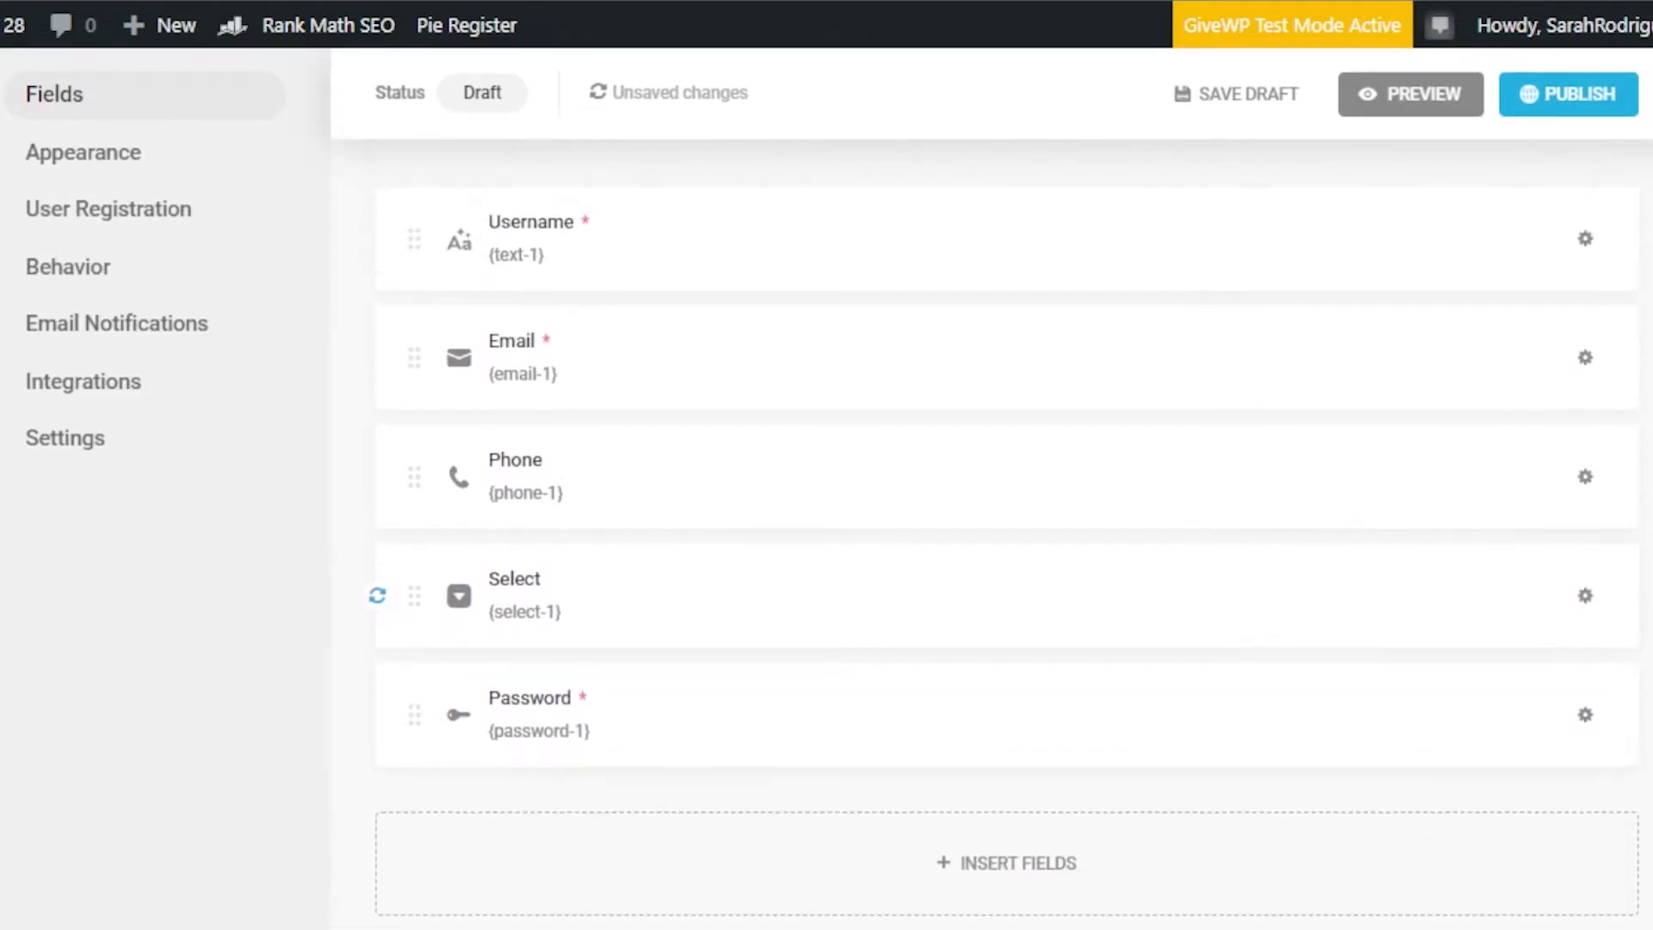
- In Appearance, try the Flat, Bold, Material and None design styles, then keep Default
{"action": "left_click", "coordinate": [83, 157]}
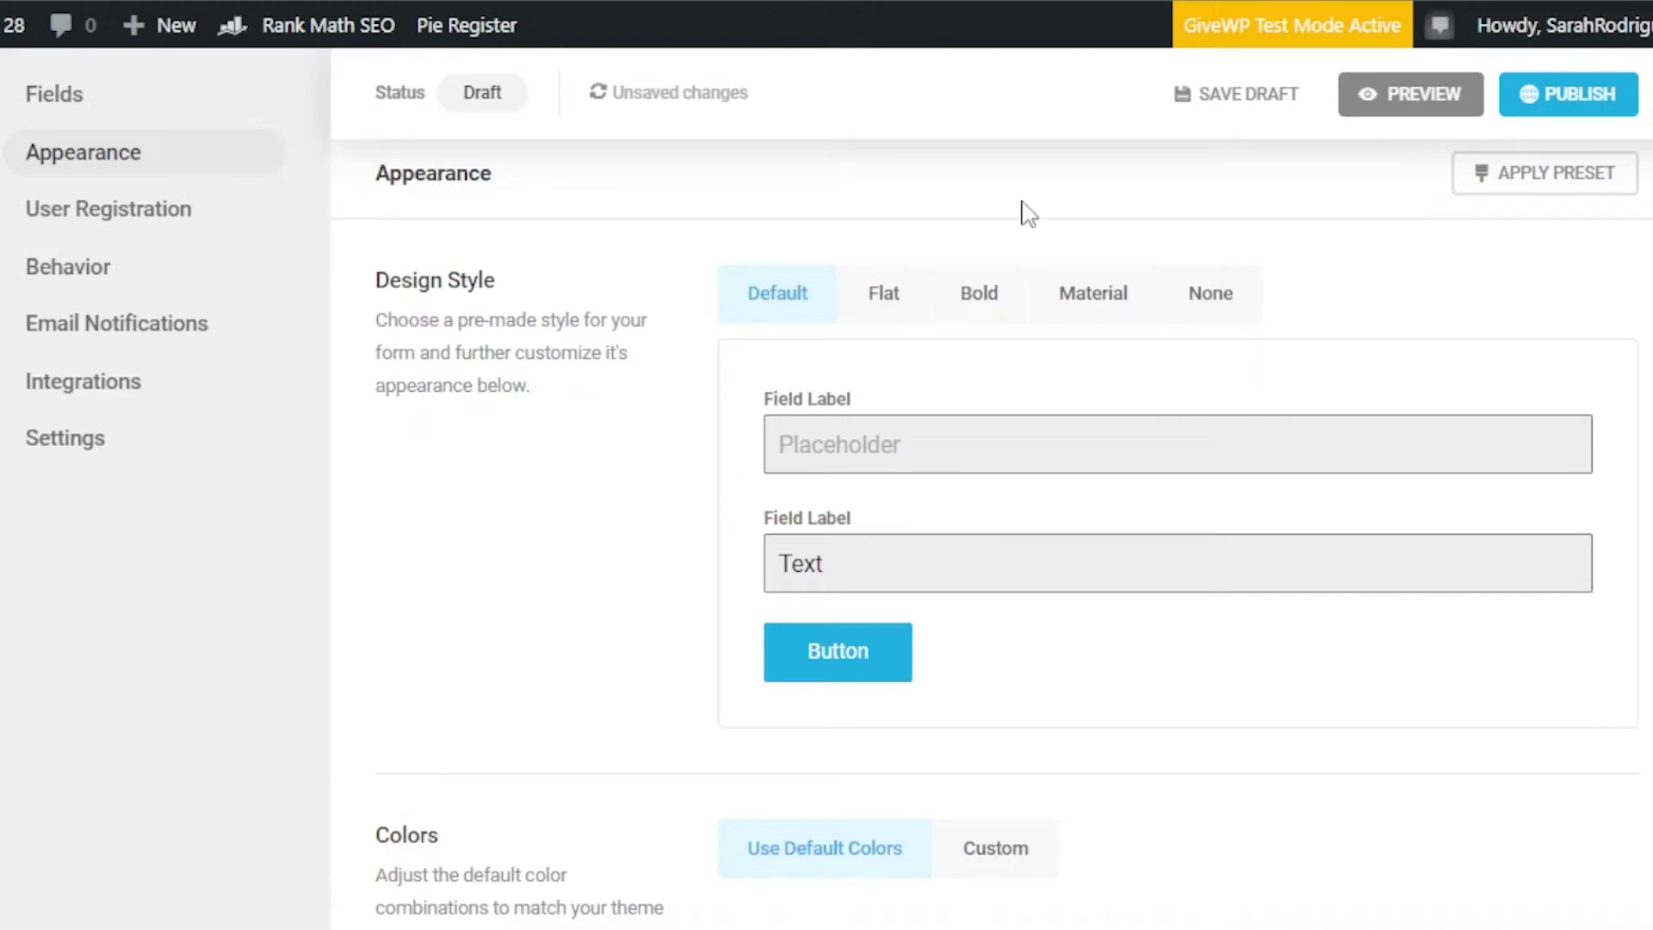
{"action": "left_click", "coordinate": [875, 297]}
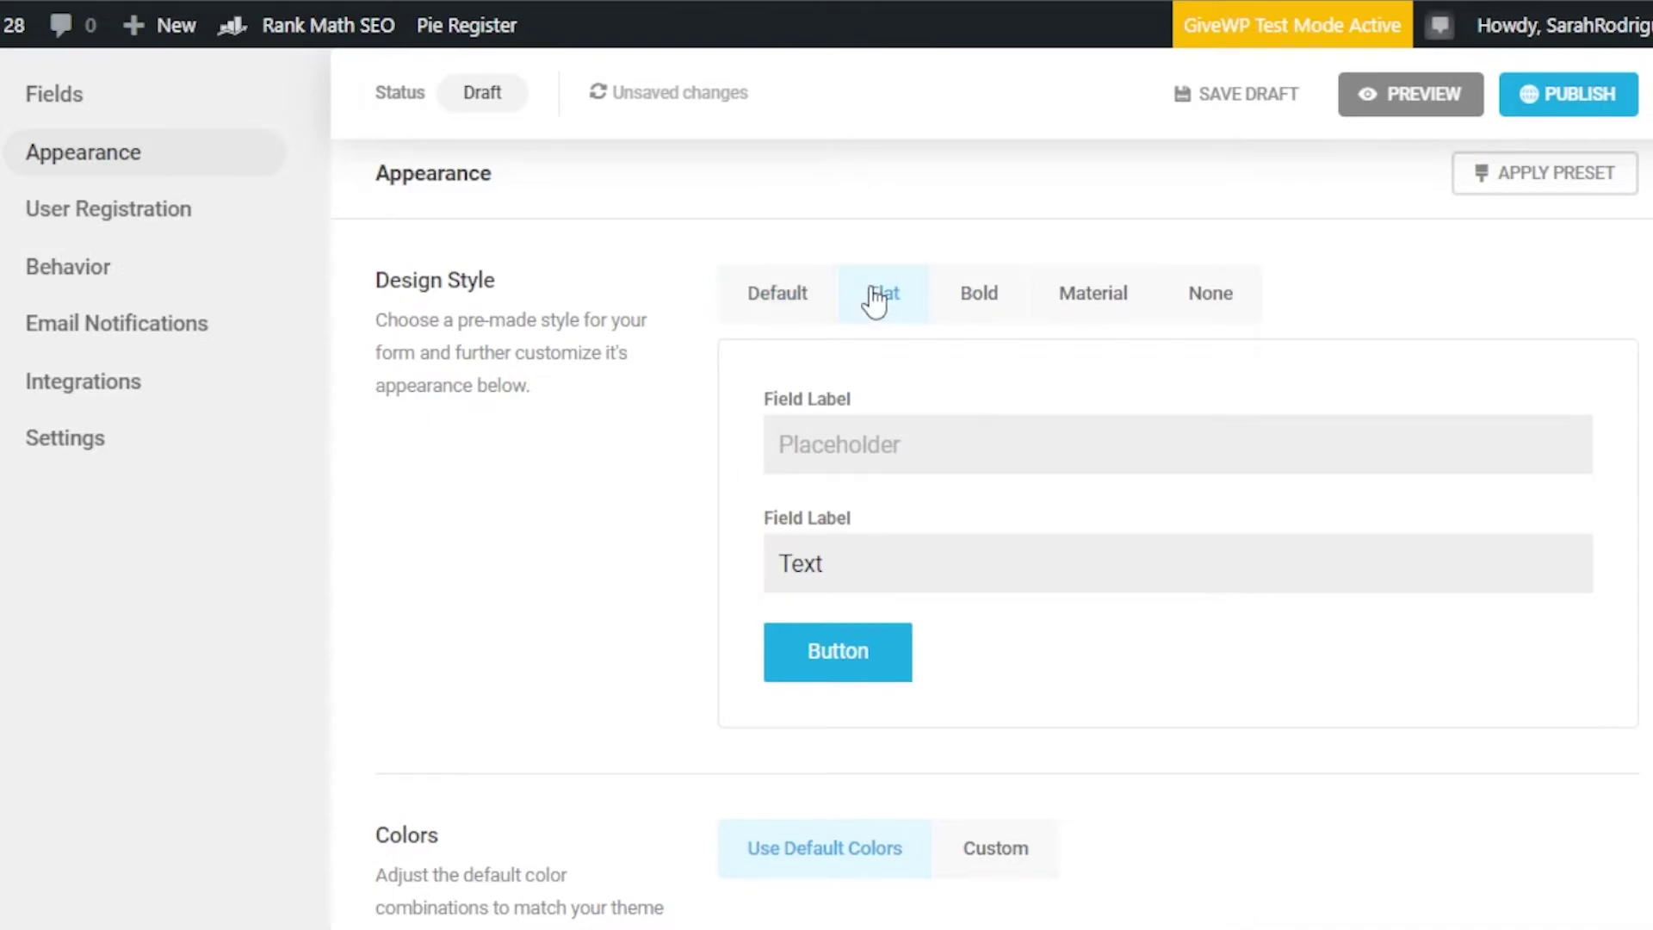
{"action": "left_click", "coordinate": [957, 311]}
{"action": "left_click", "coordinate": [1057, 302]}
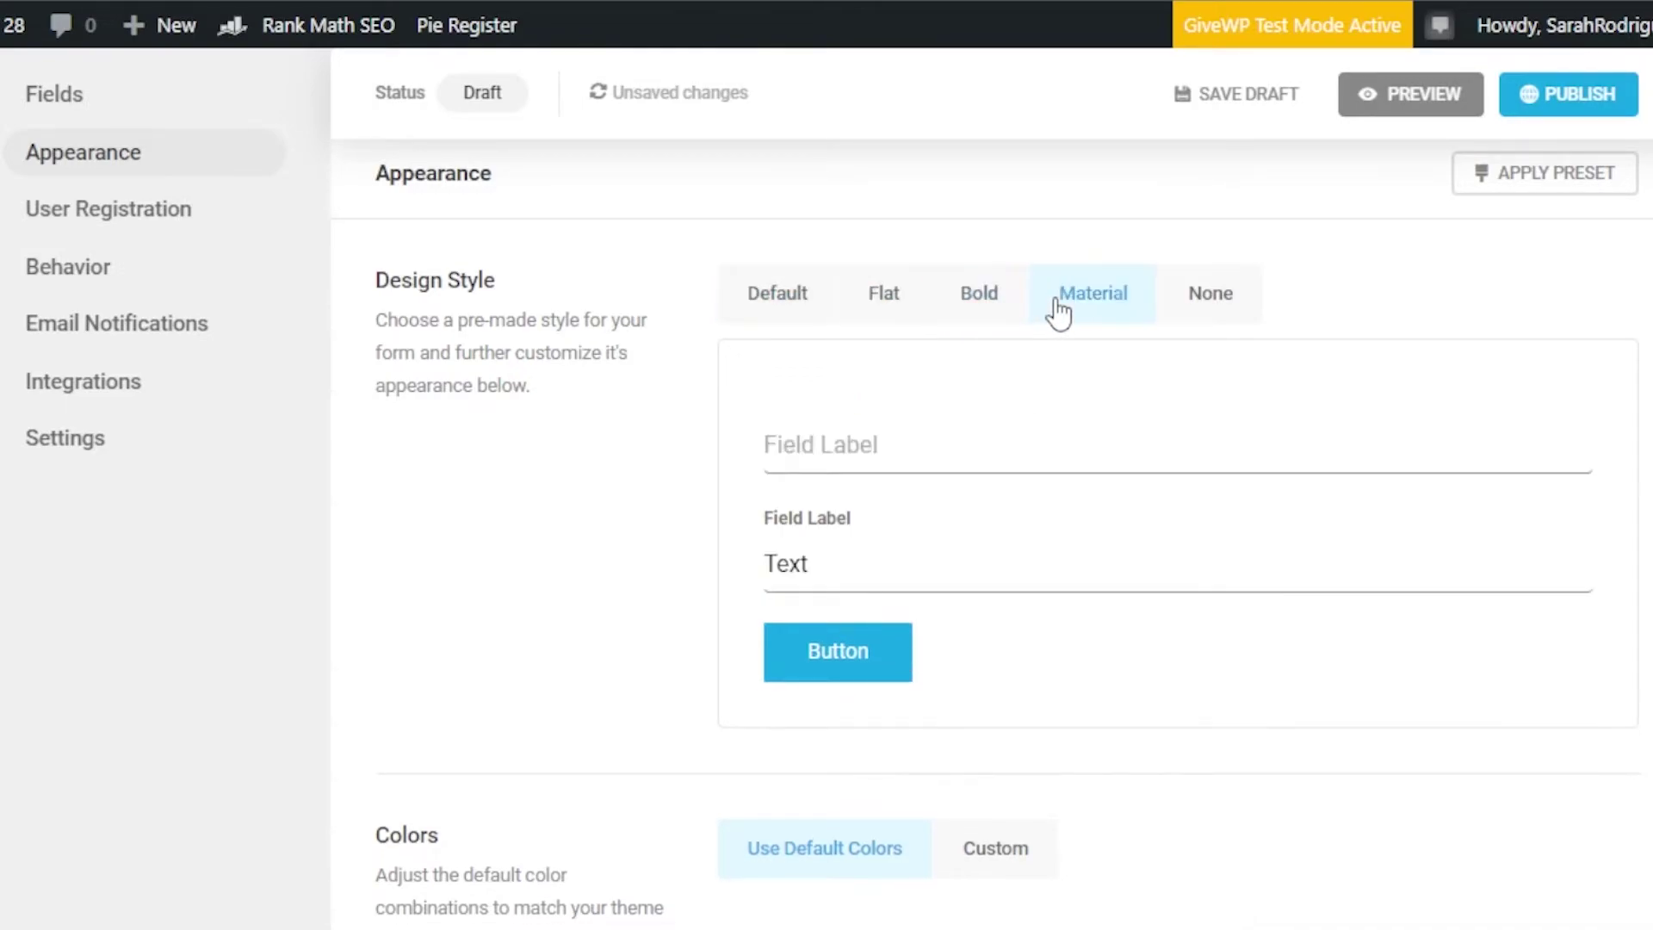
{"action": "left_click", "coordinate": [1206, 310]}
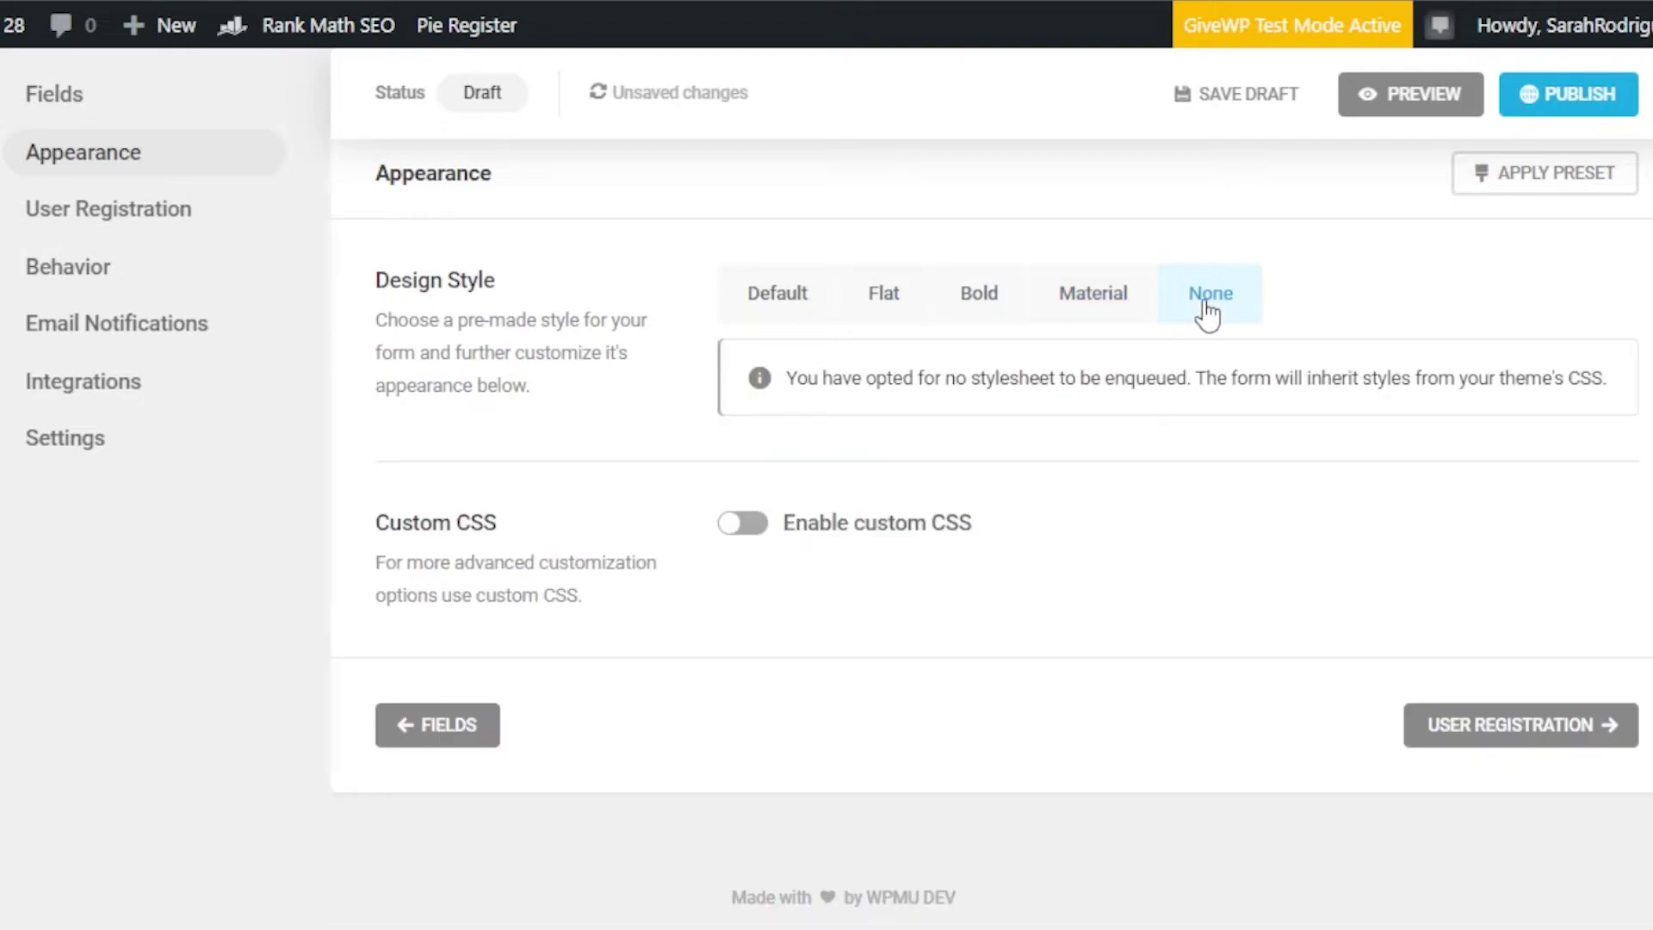
{"action": "left_click", "coordinate": [784, 296]}
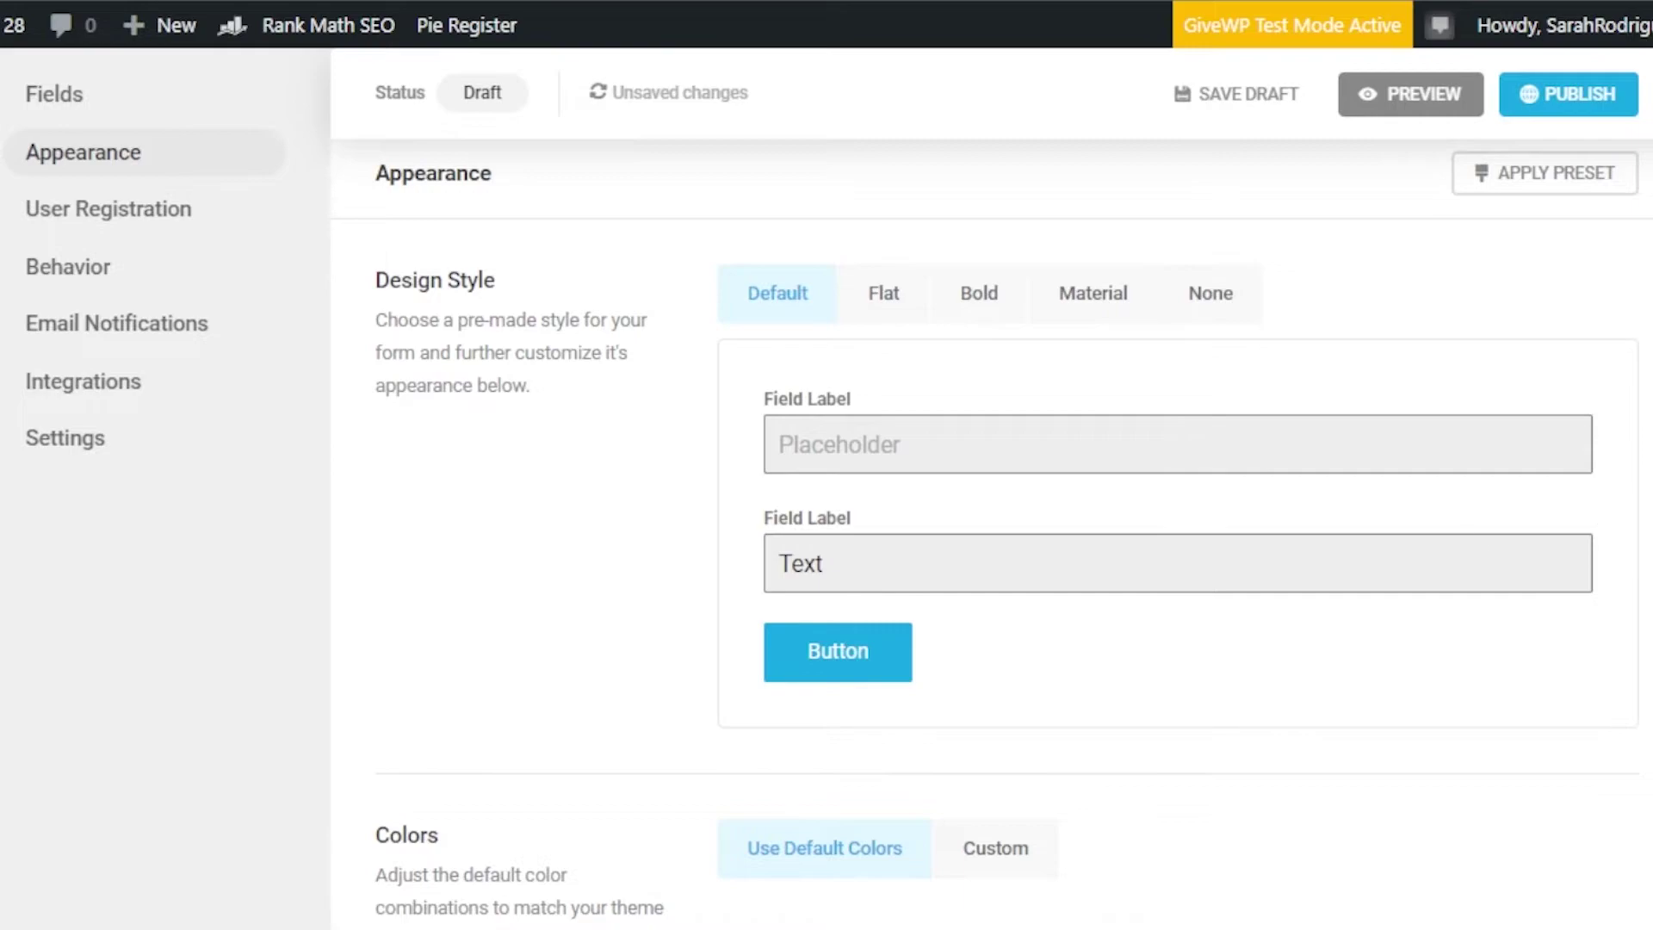
{"action": "scroll", "coordinate": [1007, 533], "scroll_direction": "down", "scroll_amount": 10}
{"action": "scroll", "coordinate": [1008, 533], "scroll_direction": "up", "scroll_amount": 4}
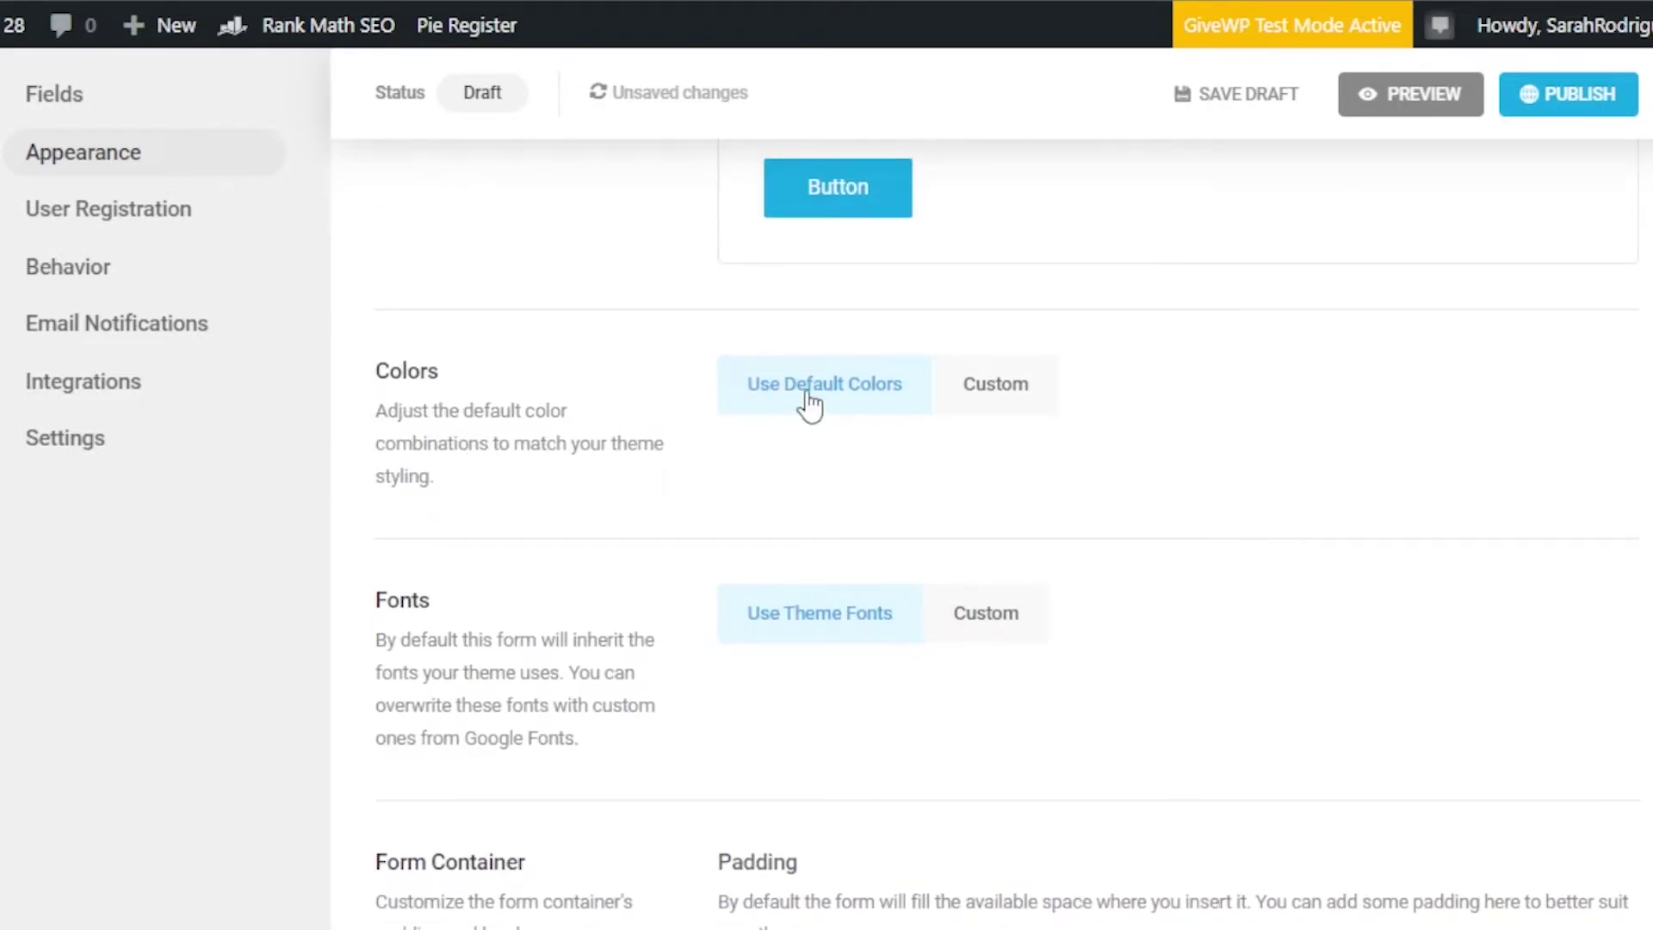
- Switch Colors to Custom and set the Submit Button background to #1975ff
{"action": "left_click", "coordinate": [982, 417]}
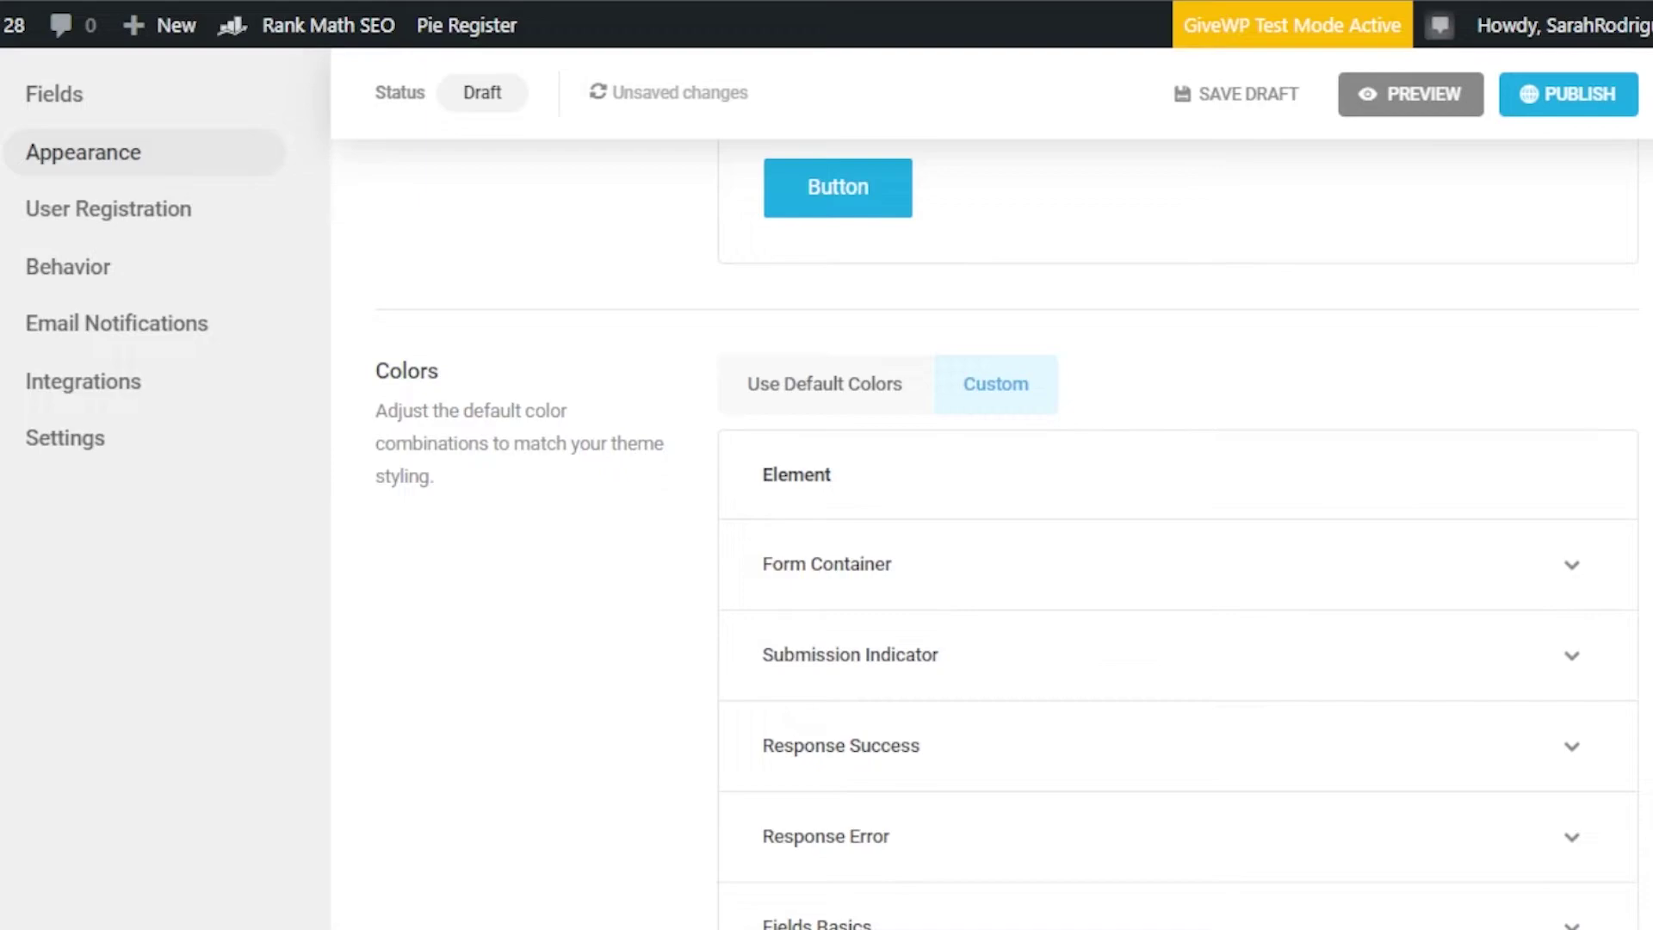
{"action": "scroll", "coordinate": [1007, 529], "scroll_direction": "down", "scroll_amount": 6}
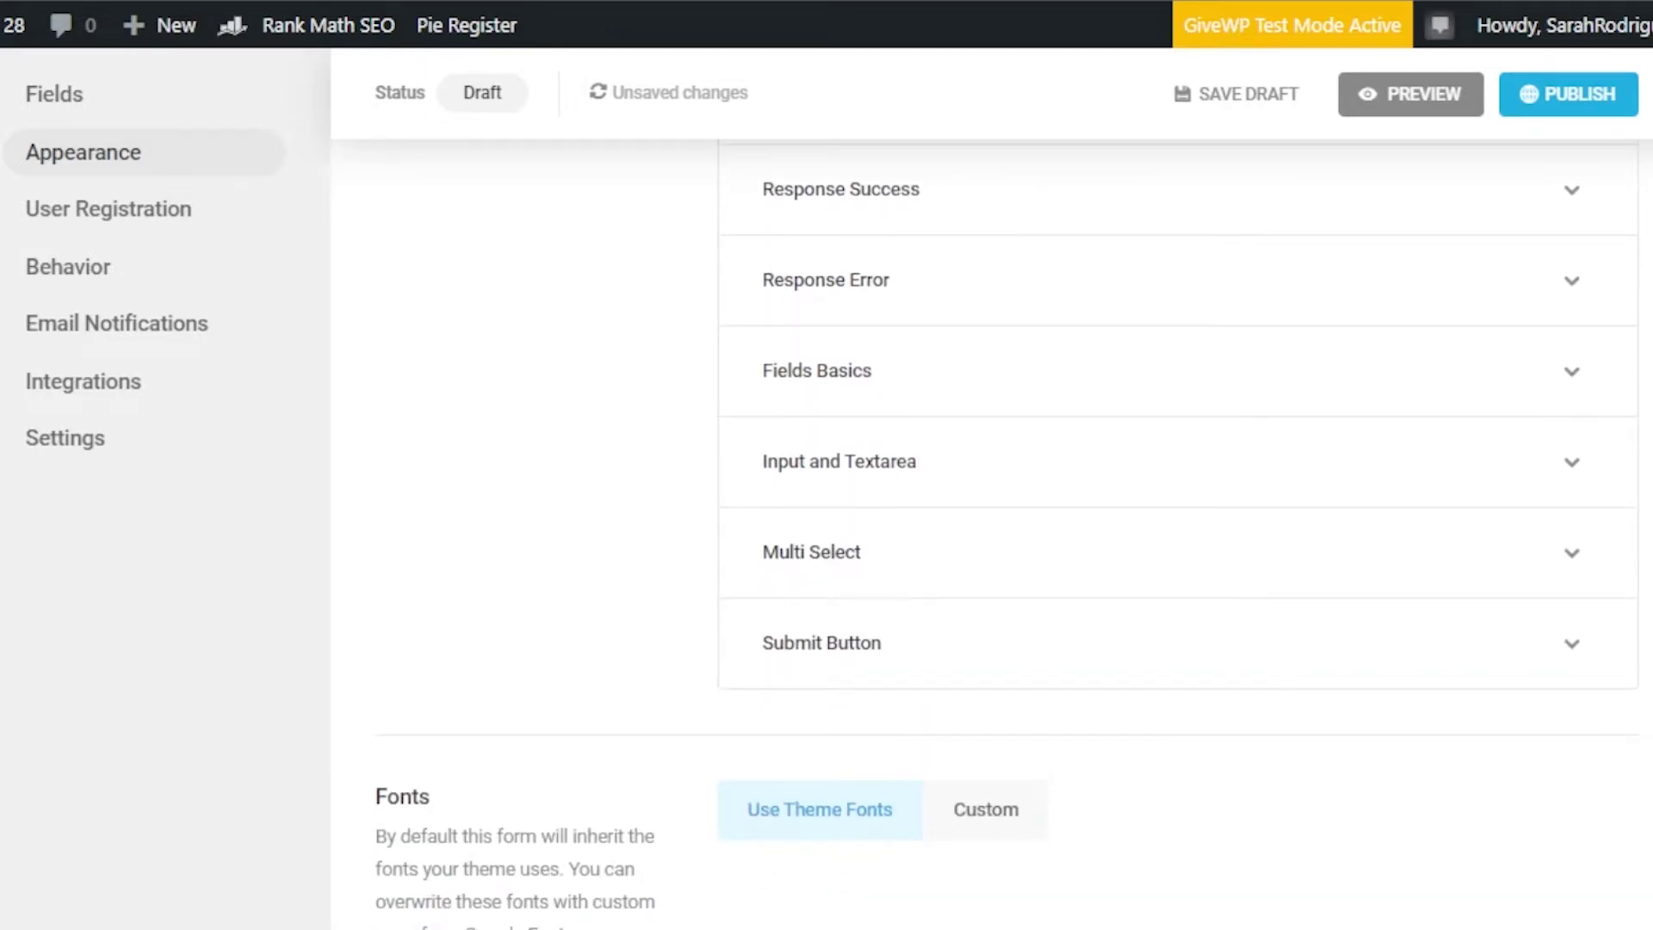
{"action": "left_click", "coordinate": [1554, 692]}
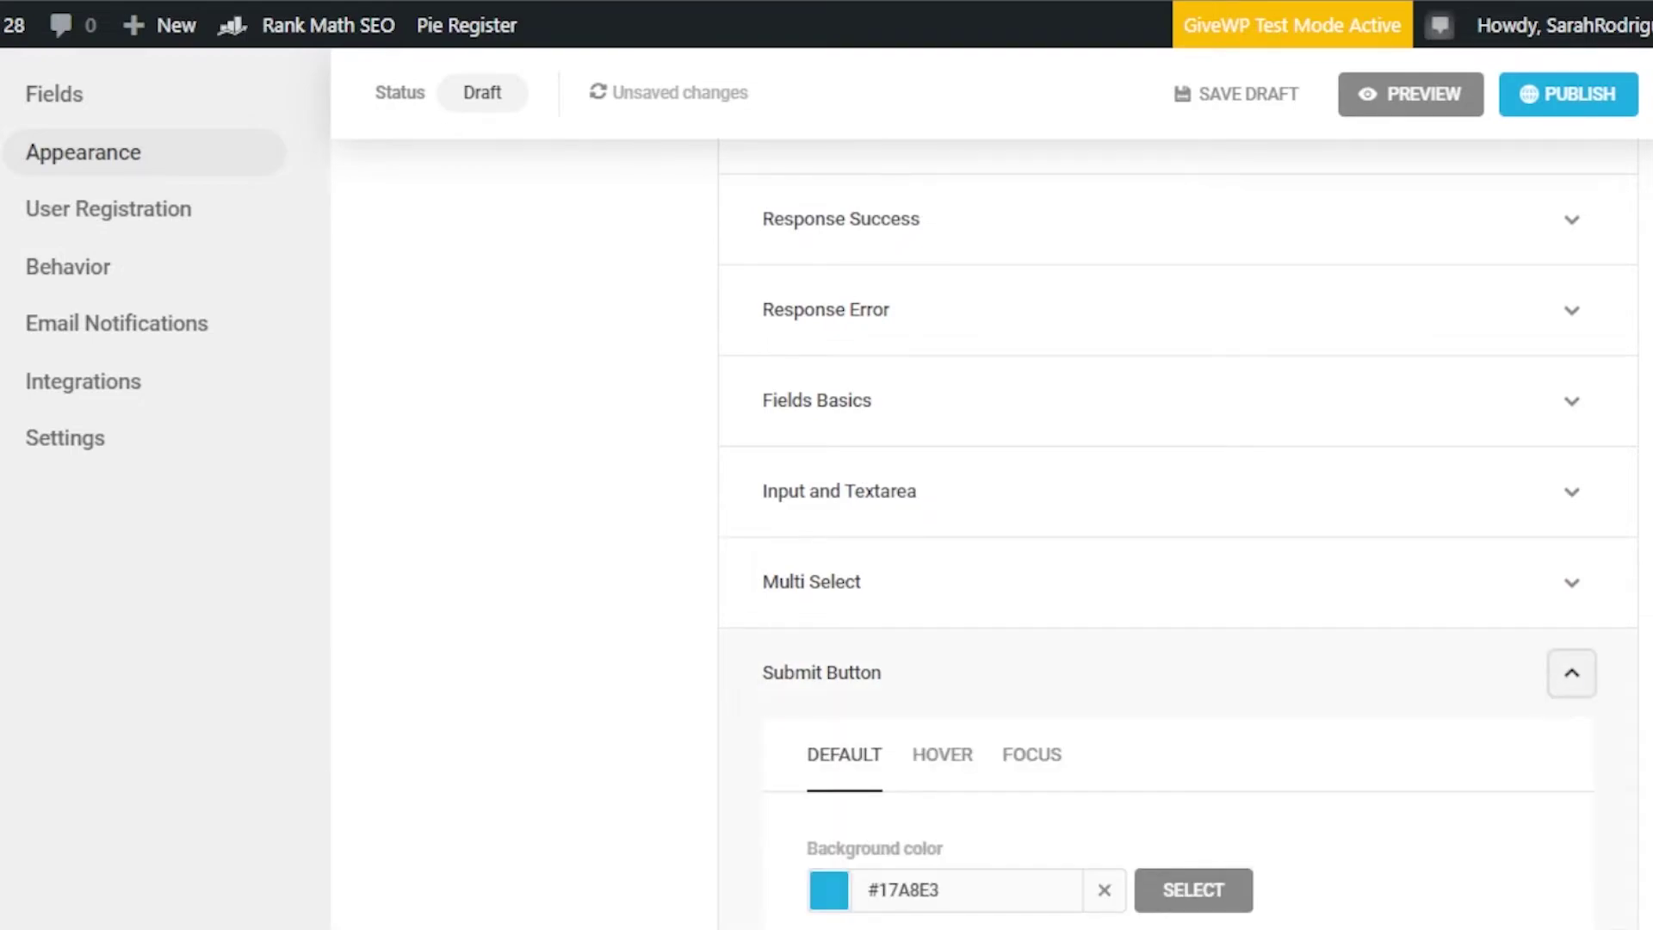
{"action": "scroll", "coordinate": [818, 487], "scroll_direction": "down", "scroll_amount": 6}
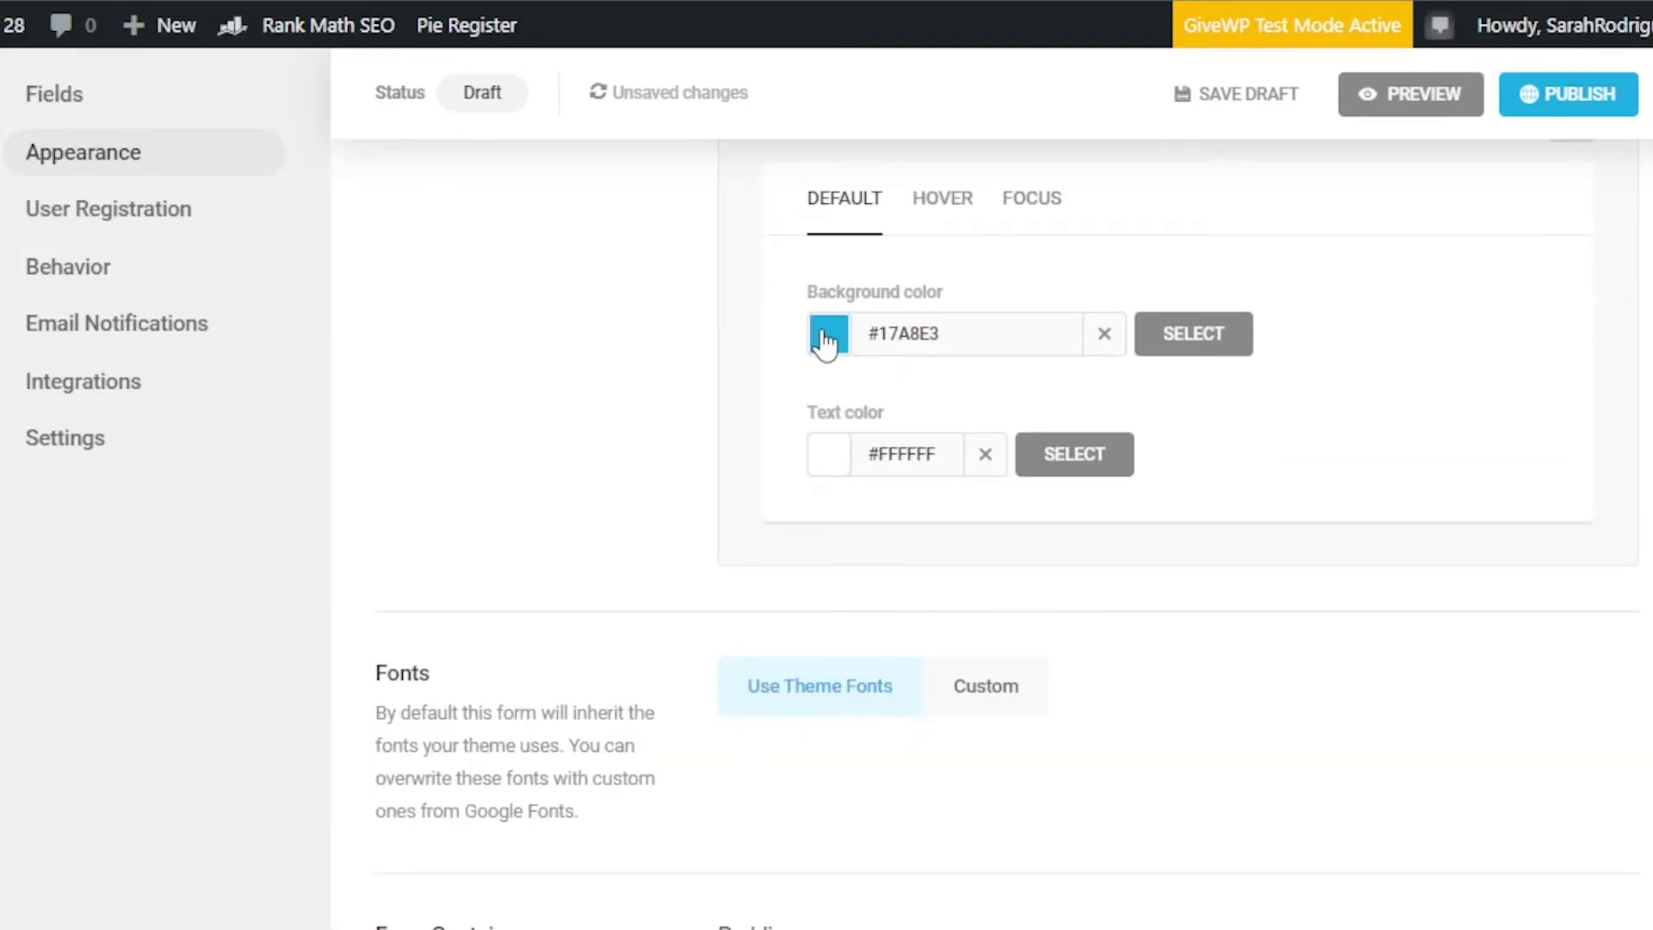
{"action": "left_click", "coordinate": [827, 339]}
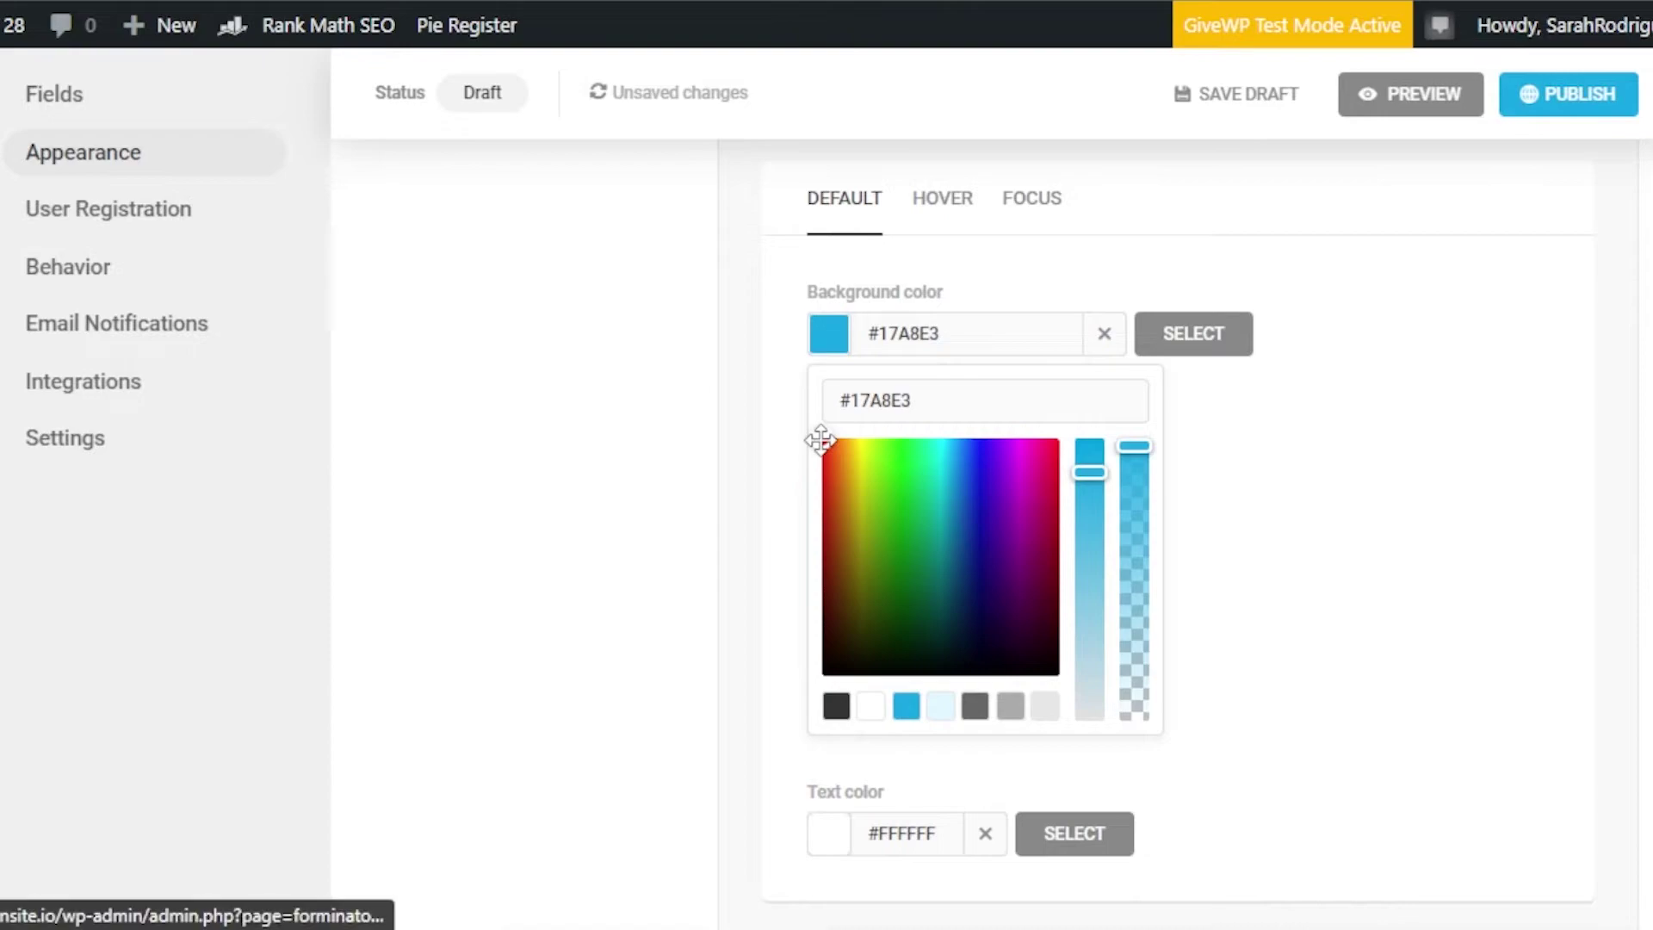
{"action": "left_click_drag", "start_coordinate": [819, 436], "coordinate": [965, 423]}
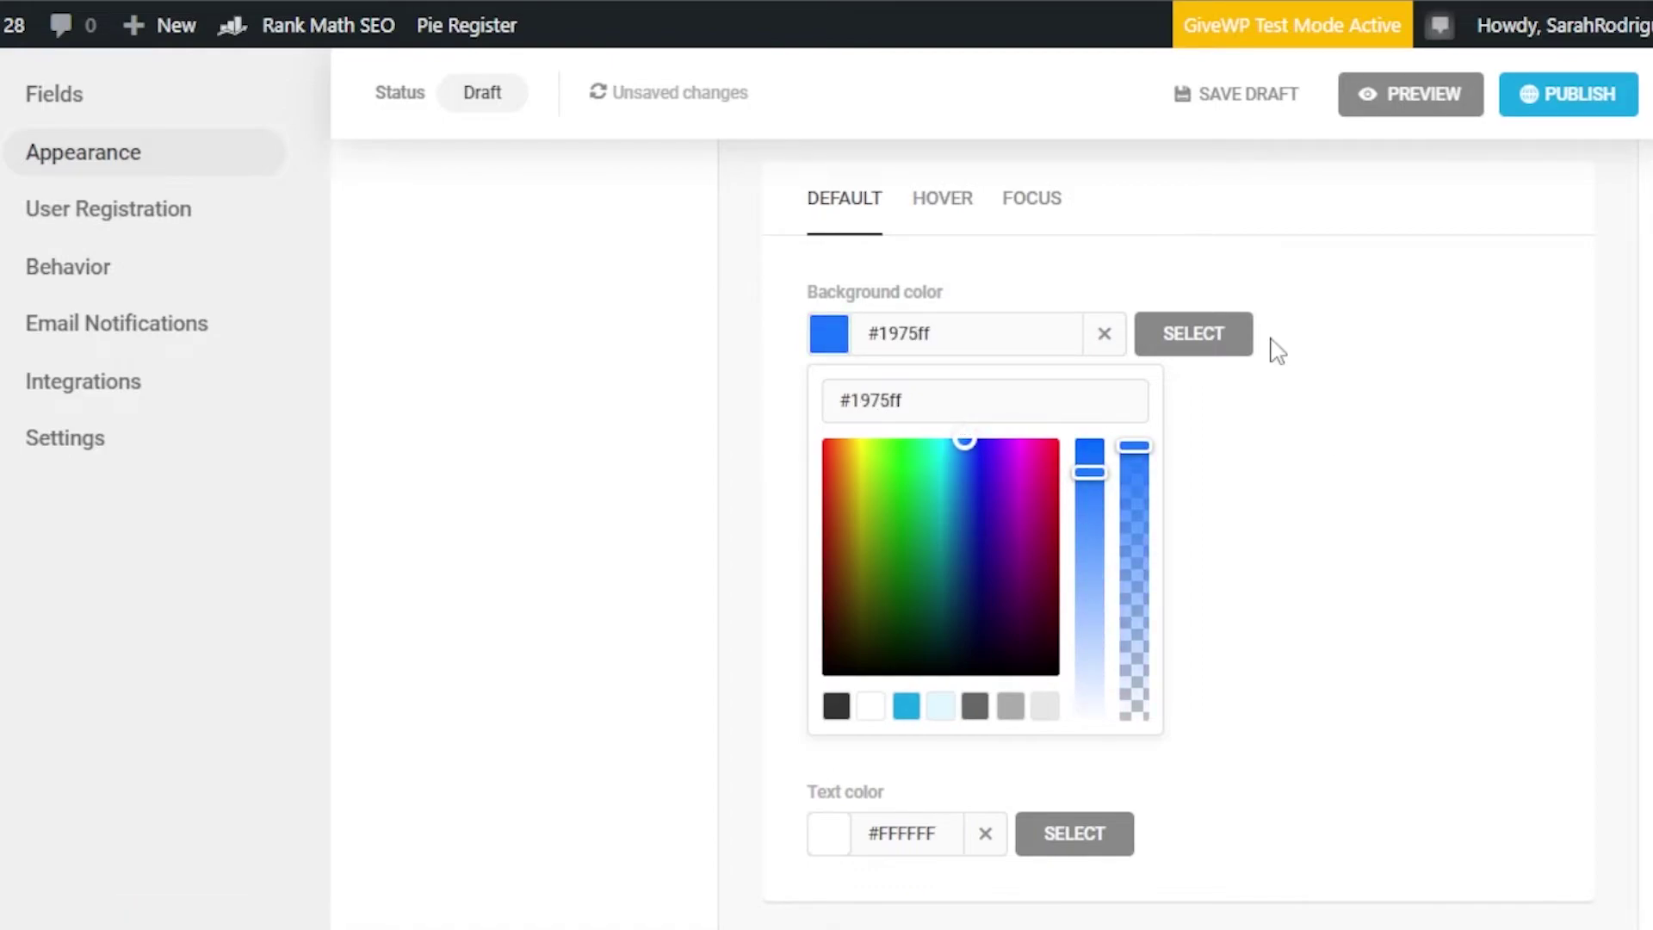
{"action": "left_click", "coordinate": [1220, 334]}
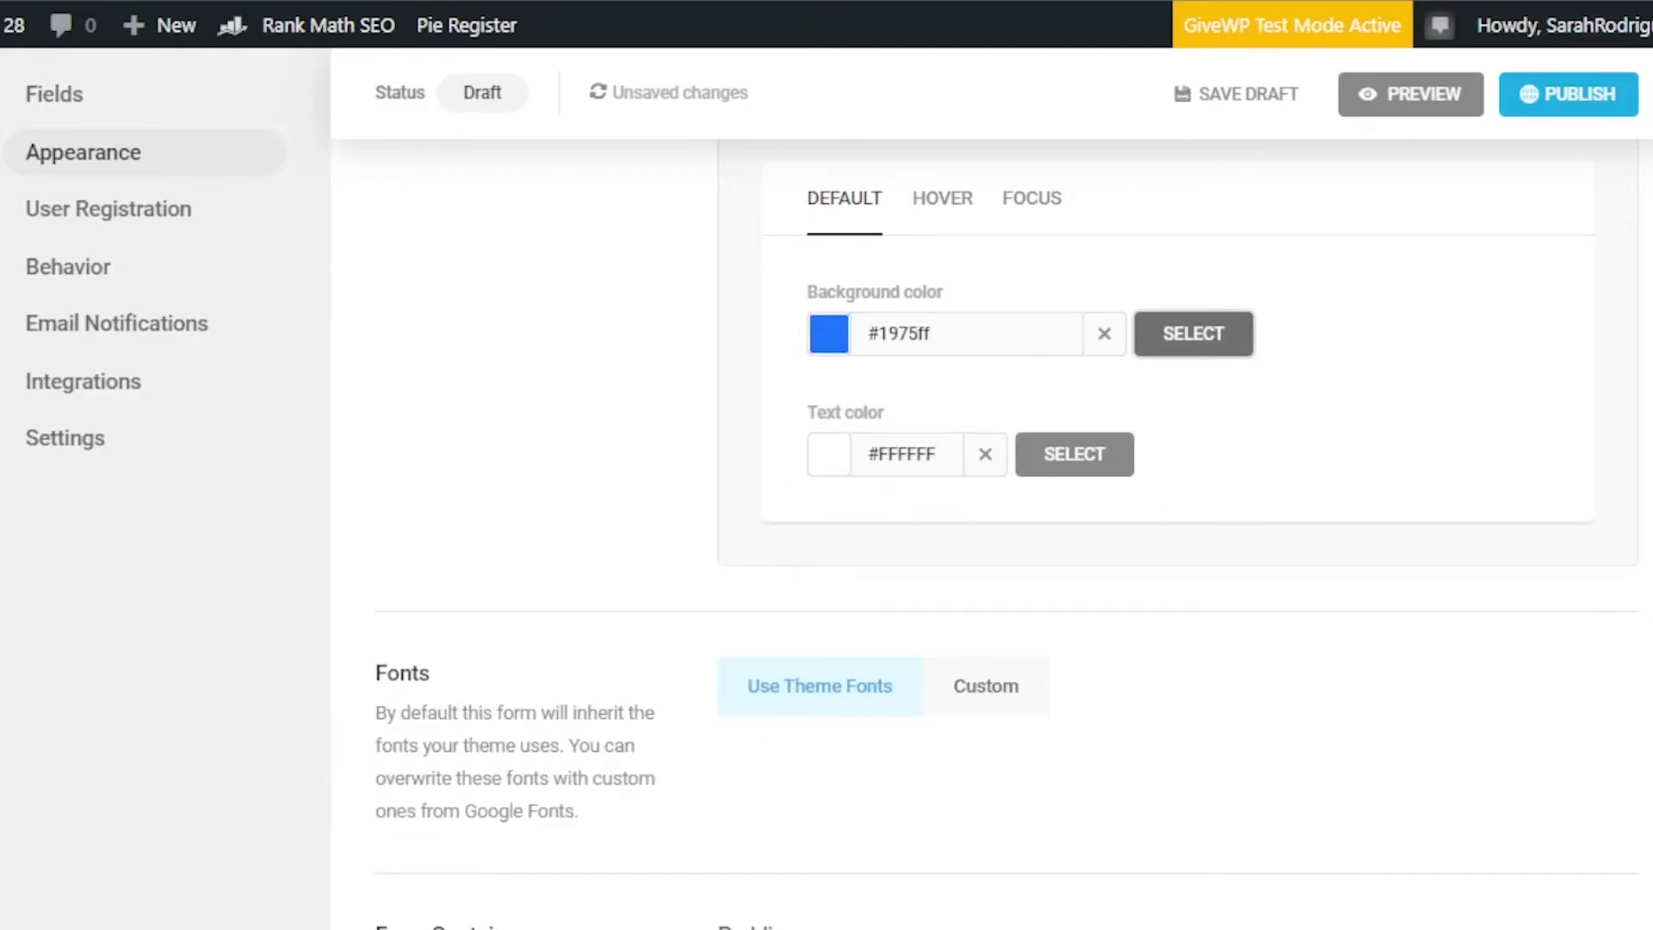
- Switch the form's Fonts setting to Custom and scroll through the font options
{"action": "scroll", "coordinate": [998, 517], "scroll_direction": "up", "scroll_amount": 15}
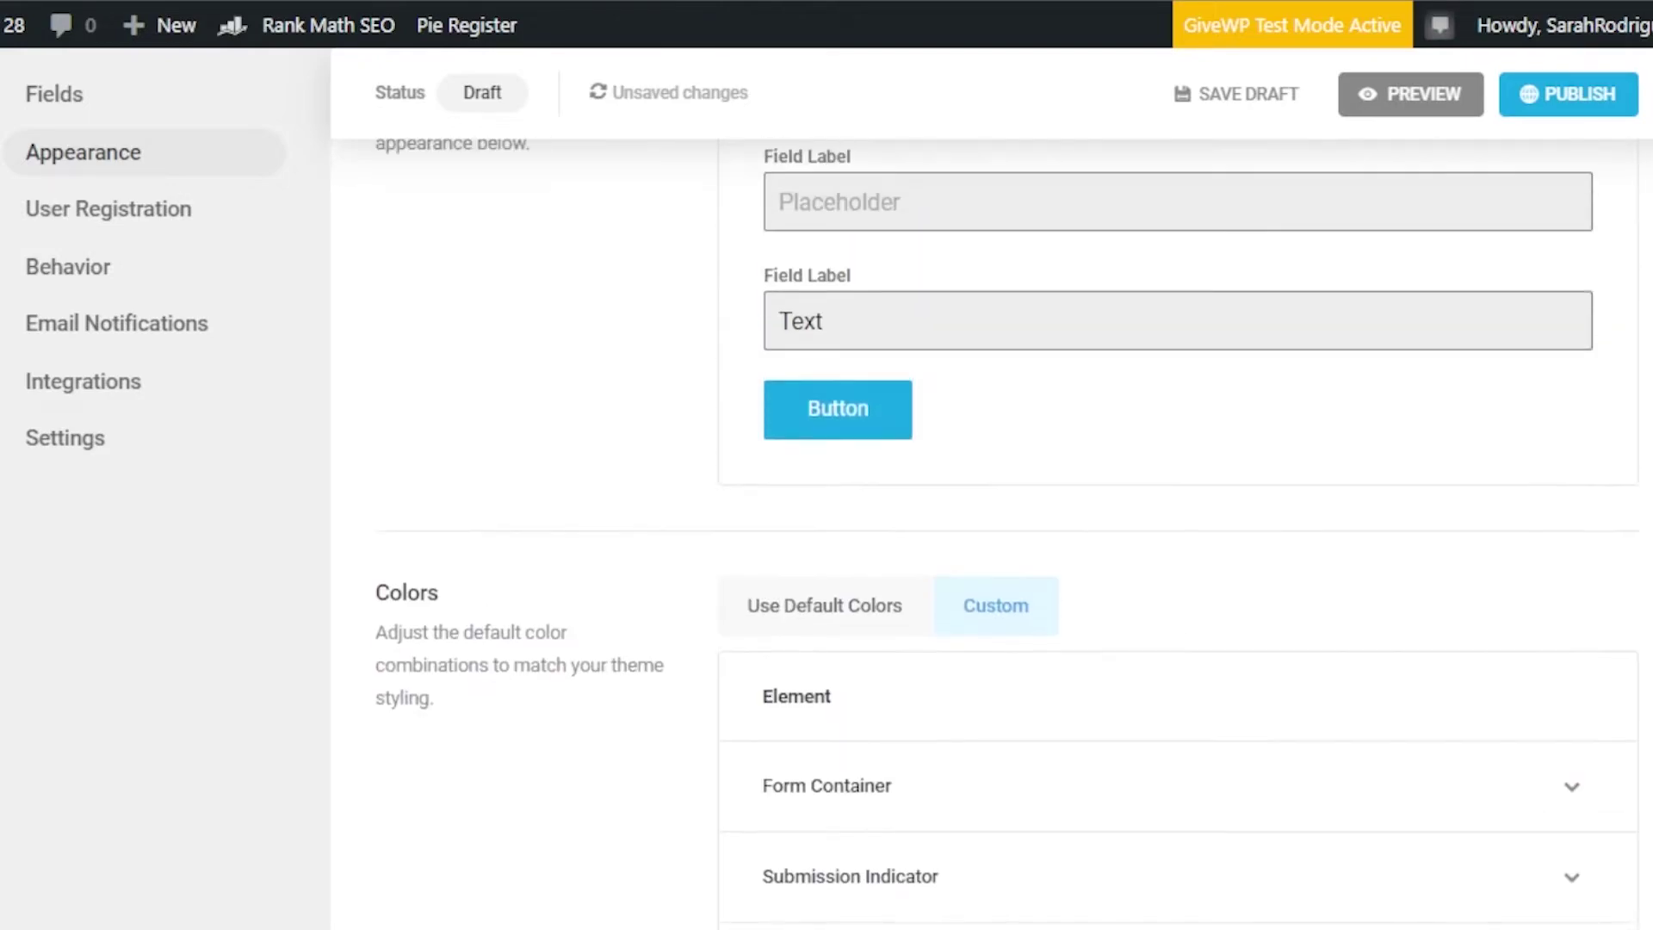
{"action": "scroll", "coordinate": [1312, 479], "scroll_direction": "down", "scroll_amount": 20}
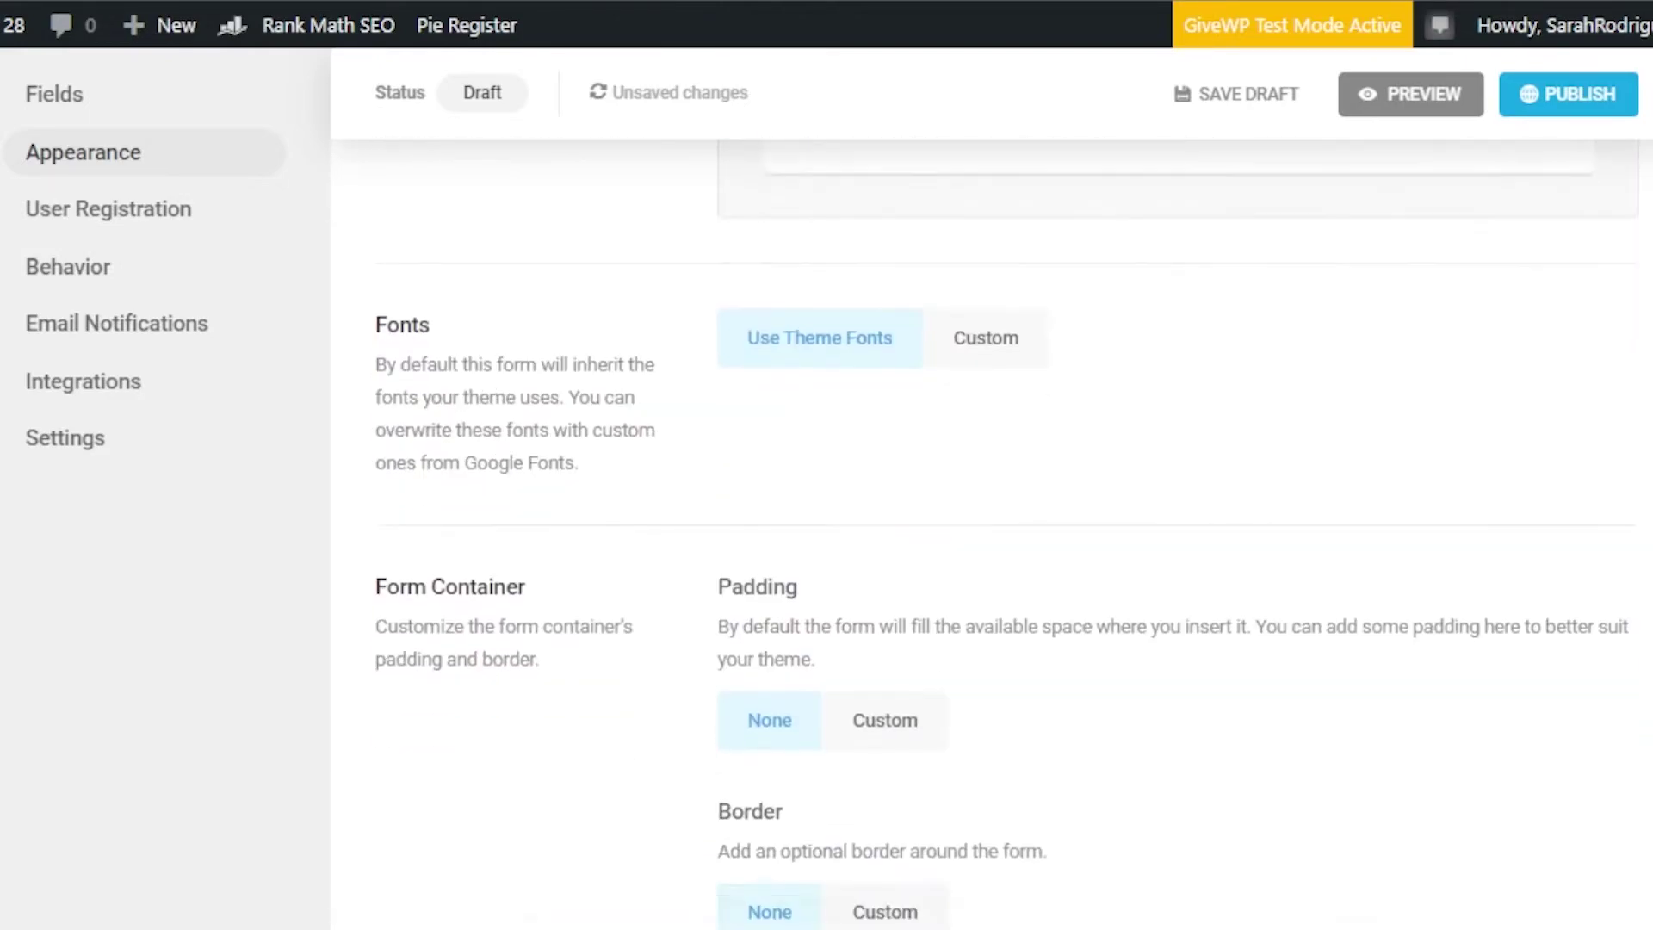
{"action": "left_click", "coordinate": [973, 282]}
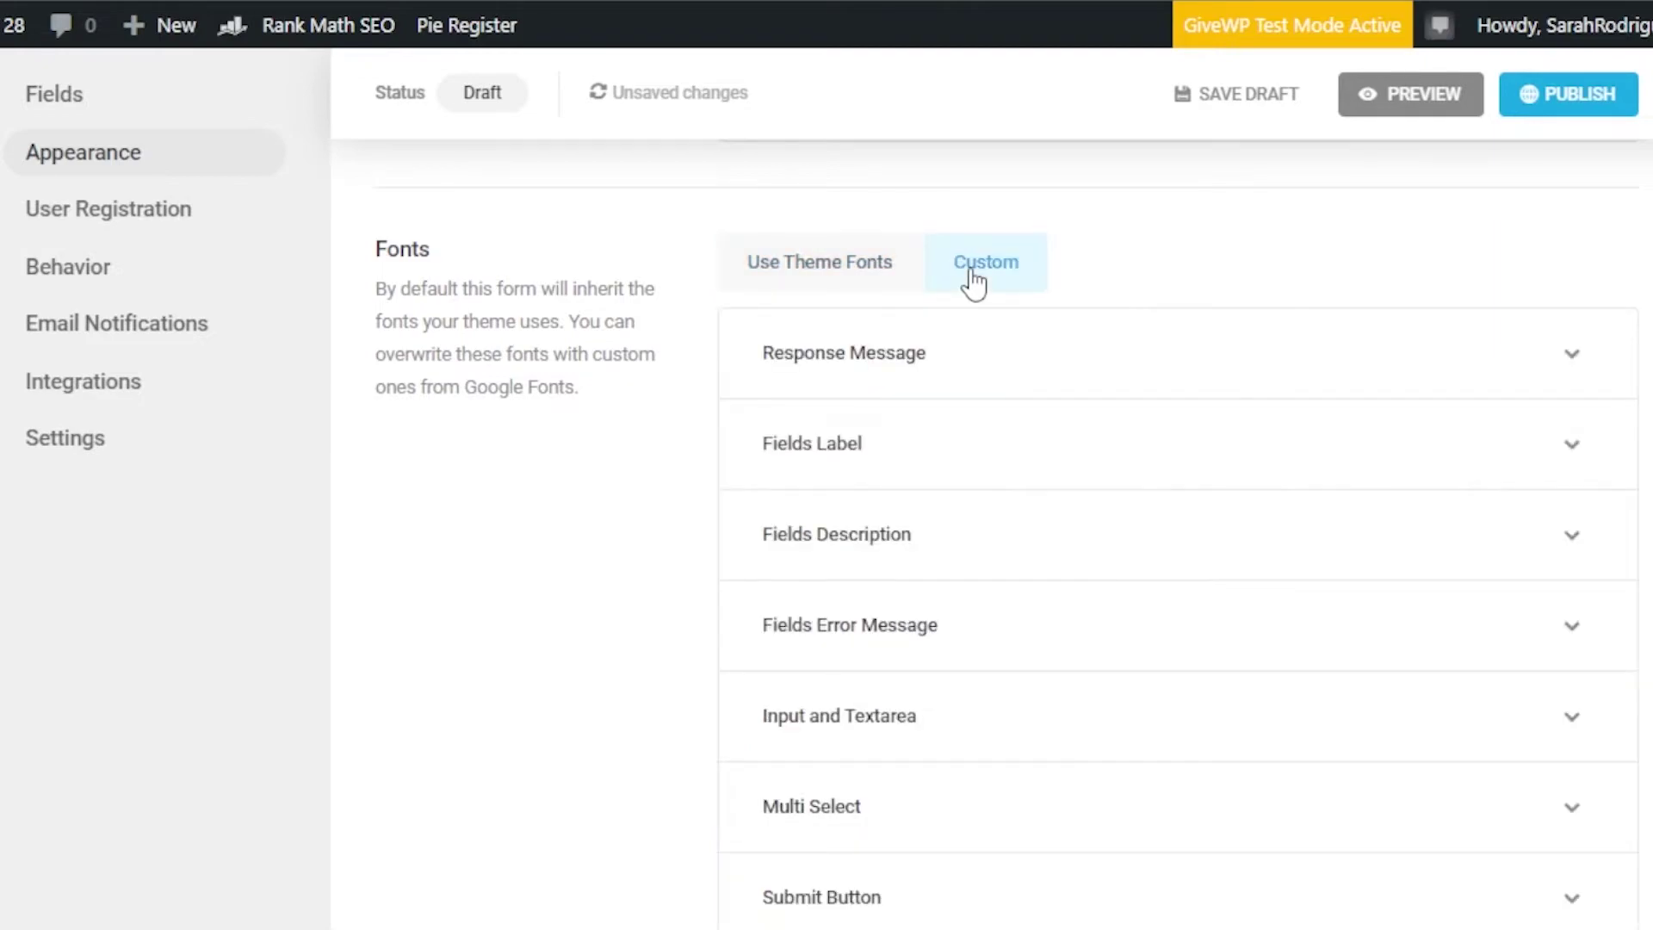
{"action": "scroll", "coordinate": [991, 533], "scroll_direction": "down", "scroll_amount": 7}
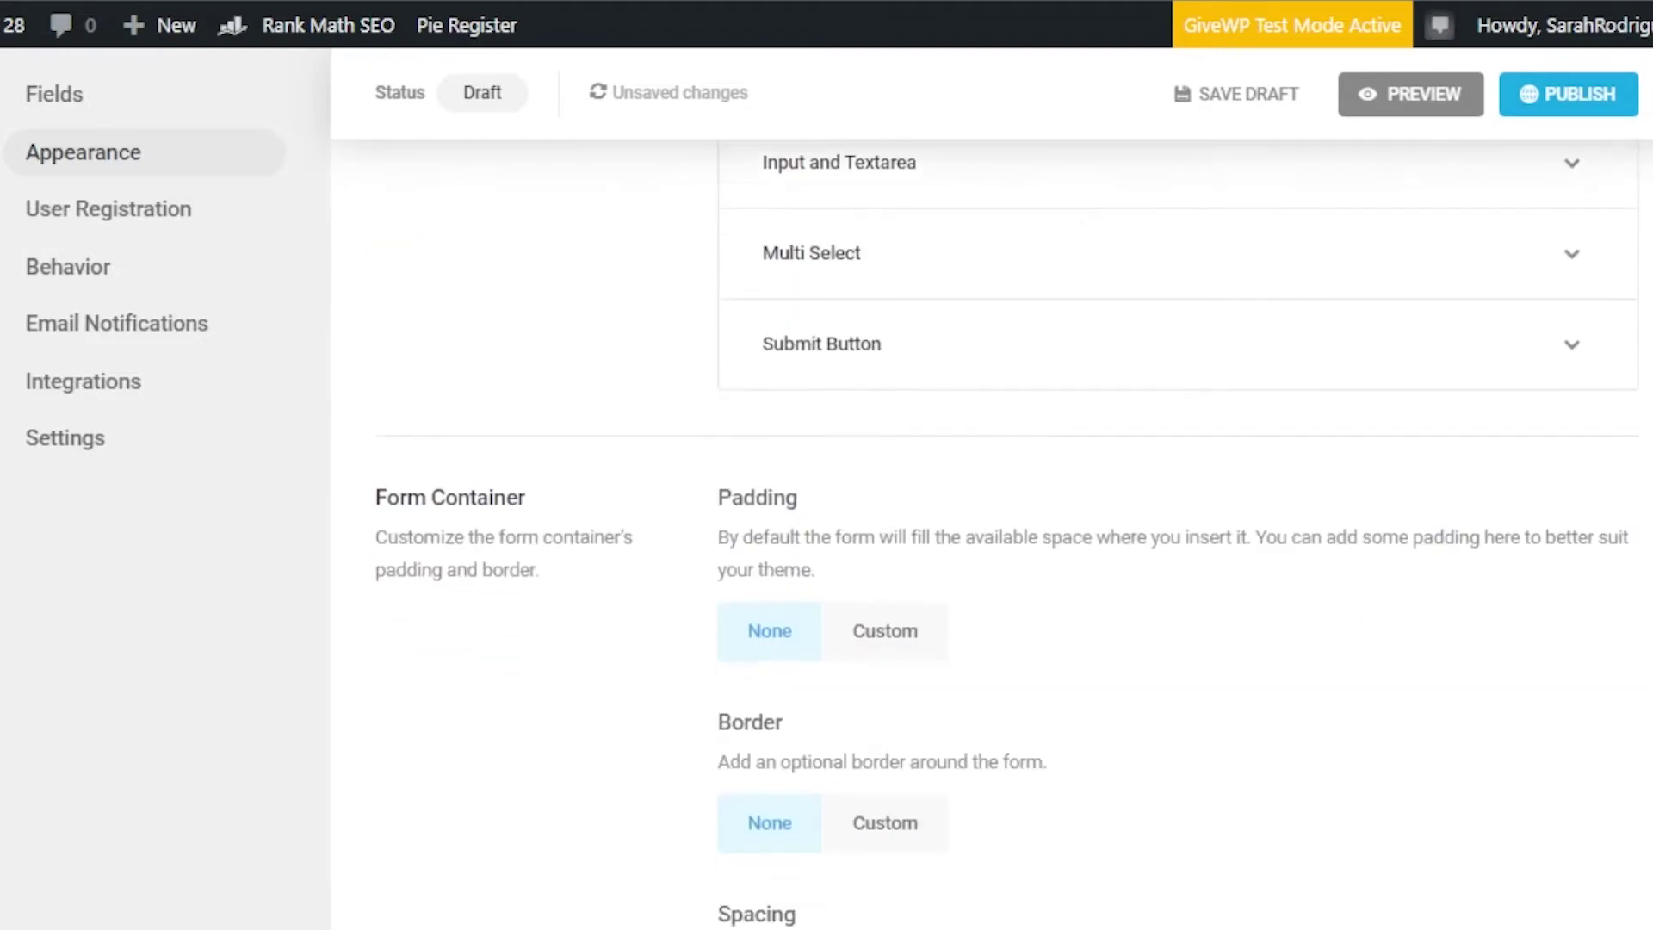
{"action": "scroll", "coordinate": [991, 534], "scroll_direction": "up", "scroll_amount": 7}
{"action": "scroll", "coordinate": [992, 534], "scroll_direction": "down", "scroll_amount": 8}
{"action": "scroll", "coordinate": [991, 533], "scroll_direction": "down", "scroll_amount": 8}
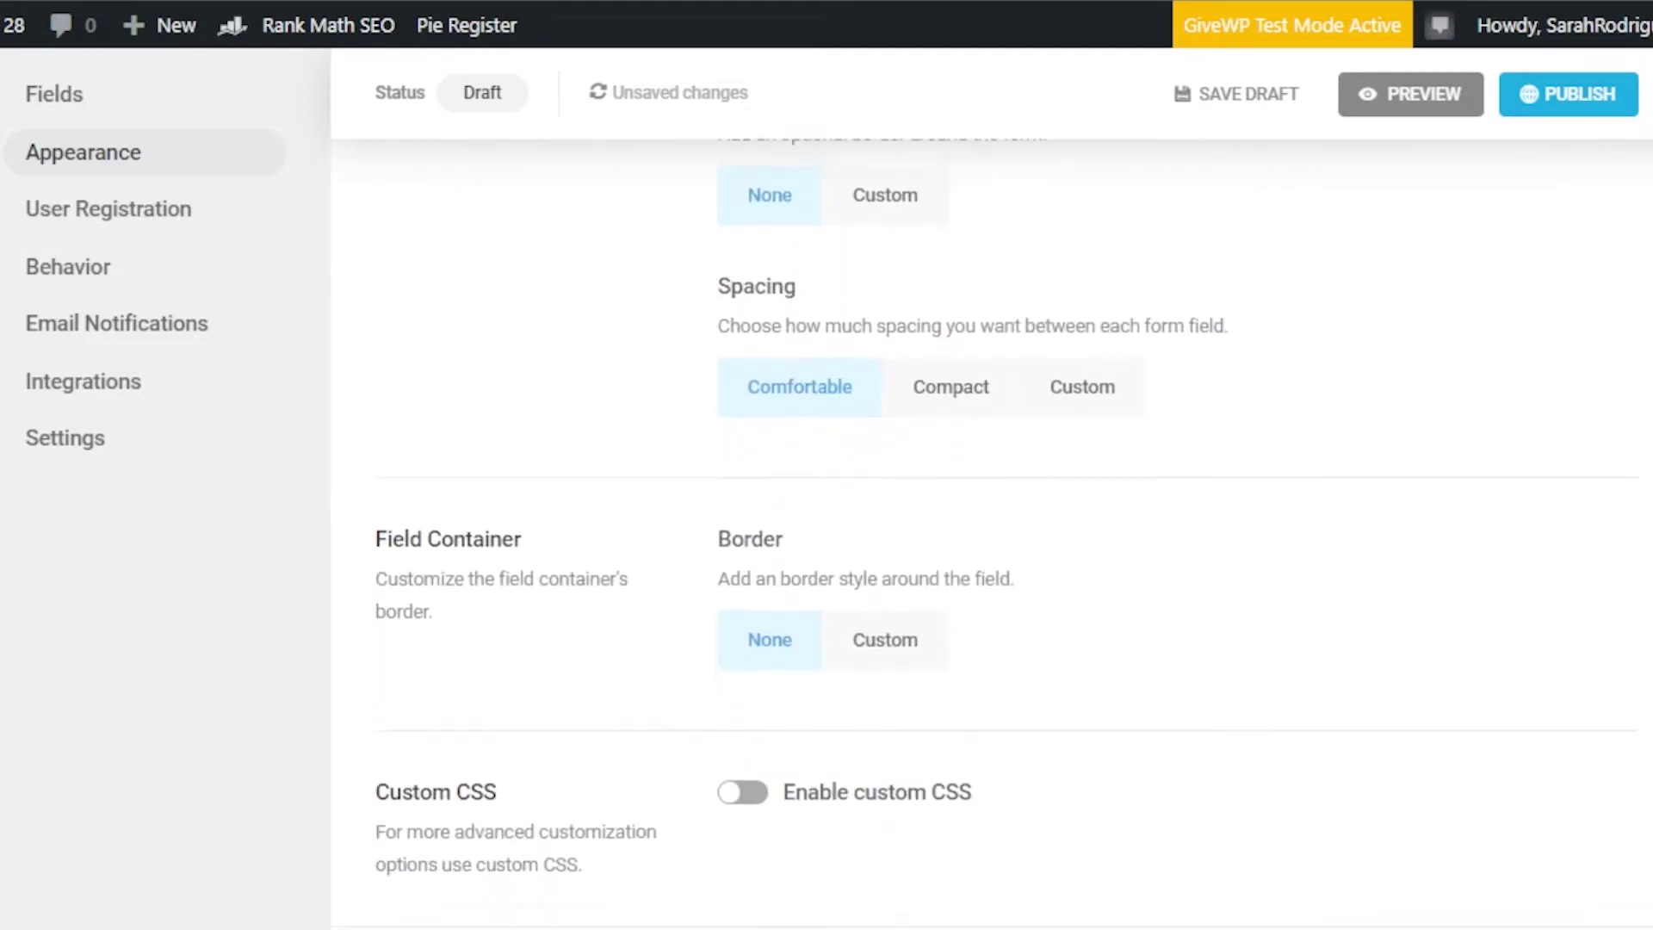
{"action": "scroll", "coordinate": [991, 533], "scroll_direction": "down", "scroll_amount": 1}
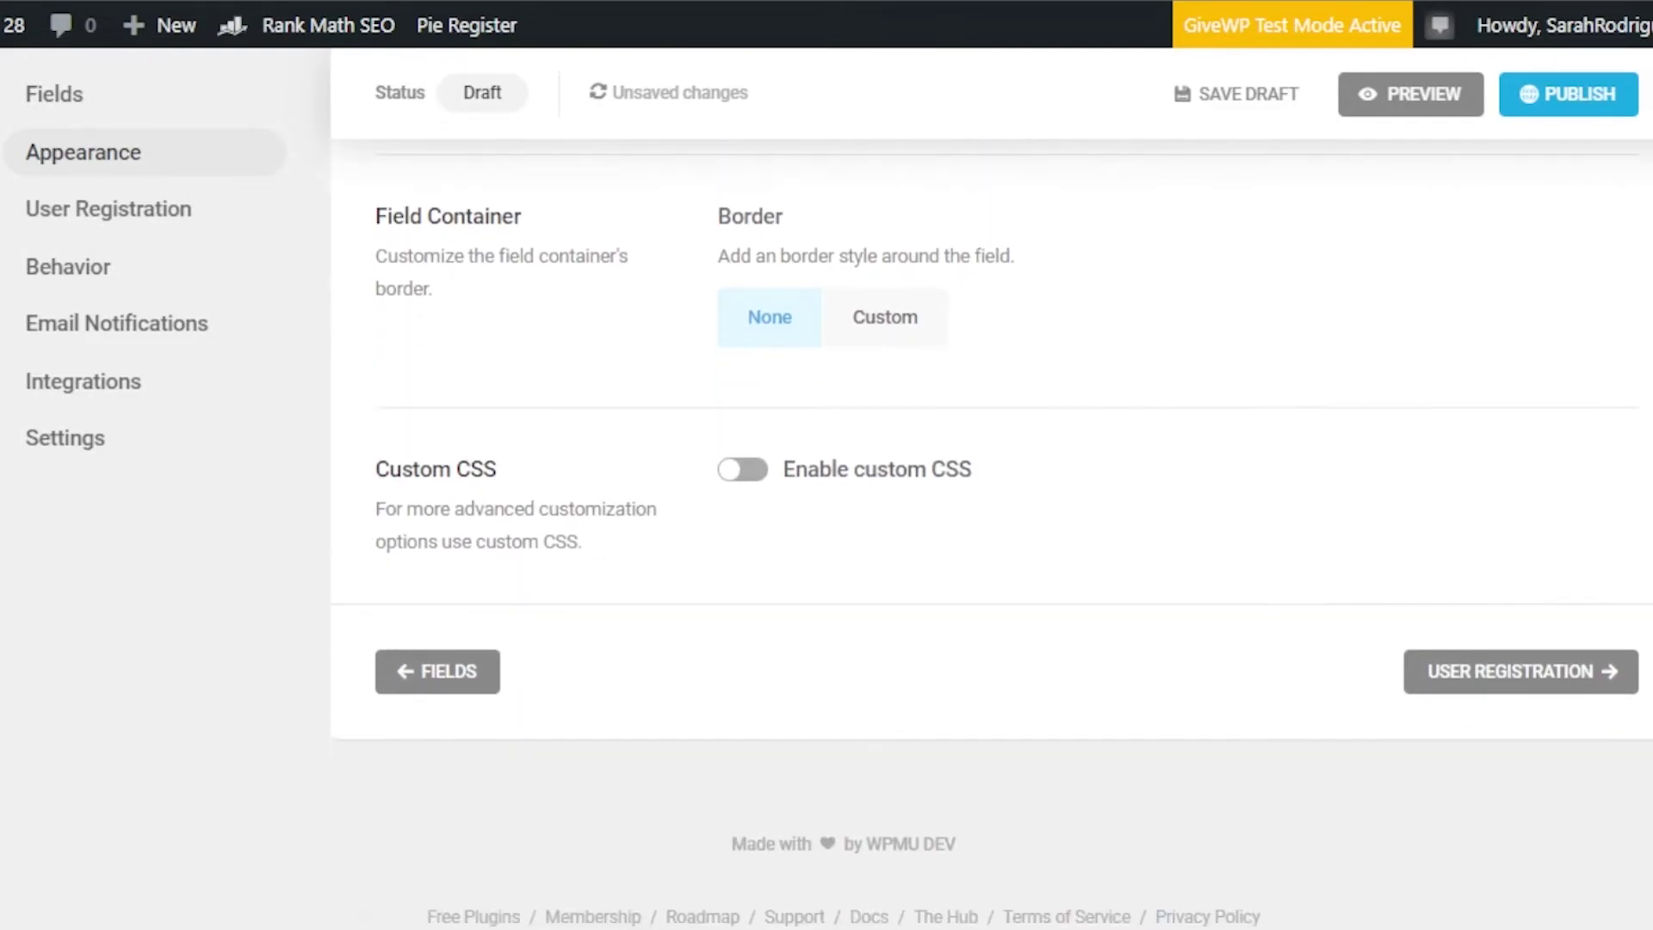
{"action": "scroll", "coordinate": [991, 534], "scroll_direction": "up", "scroll_amount": 20}
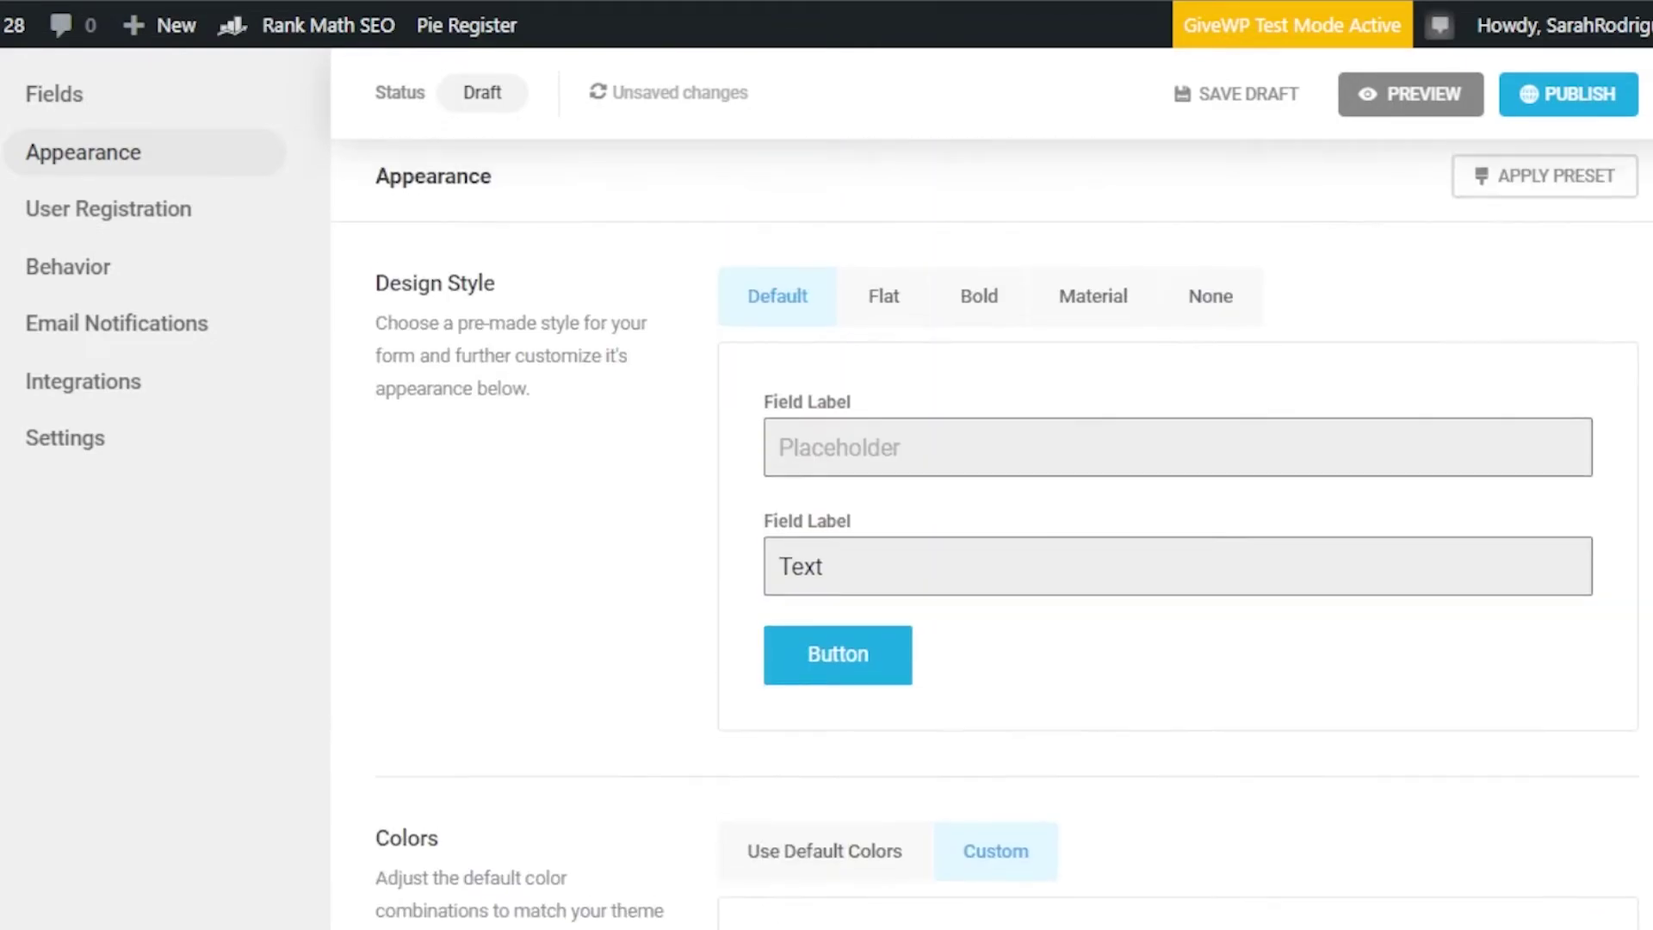
{"action": "scroll", "coordinate": [1540, 315], "scroll_direction": "down", "scroll_amount": 2}
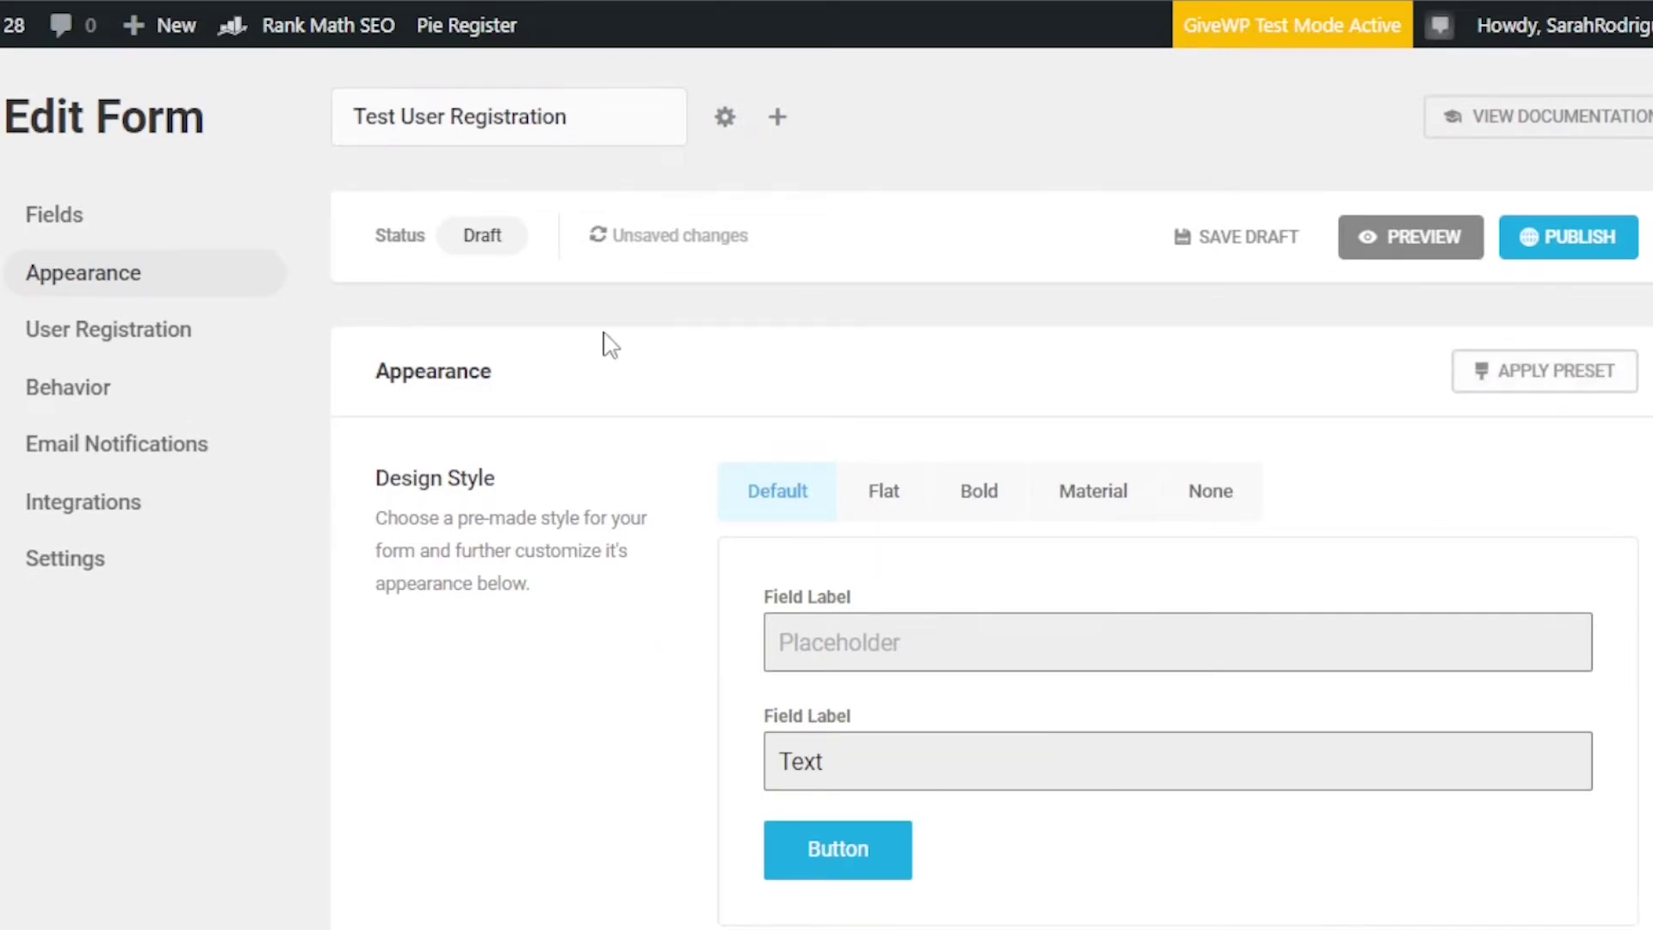
- Open Behavior settings showing the inline 'Account registration successful' message and Ajax submission
{"action": "left_click", "coordinate": [69, 346]}
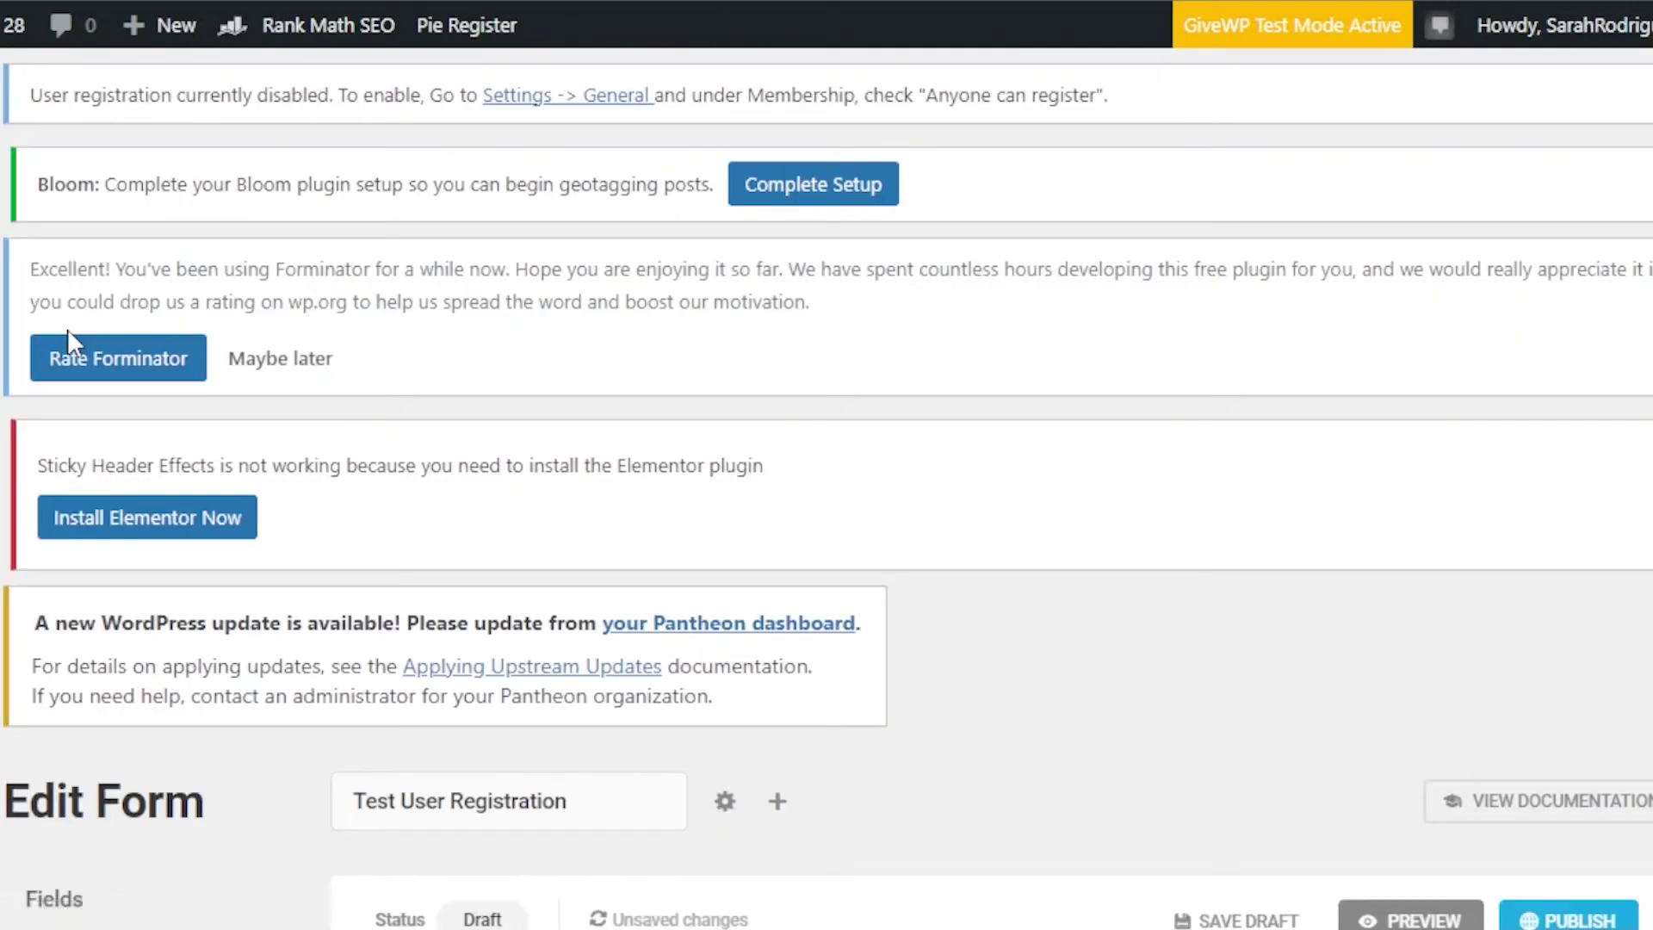
{"action": "scroll", "coordinate": [1377, 439], "scroll_direction": "down", "scroll_amount": 10}
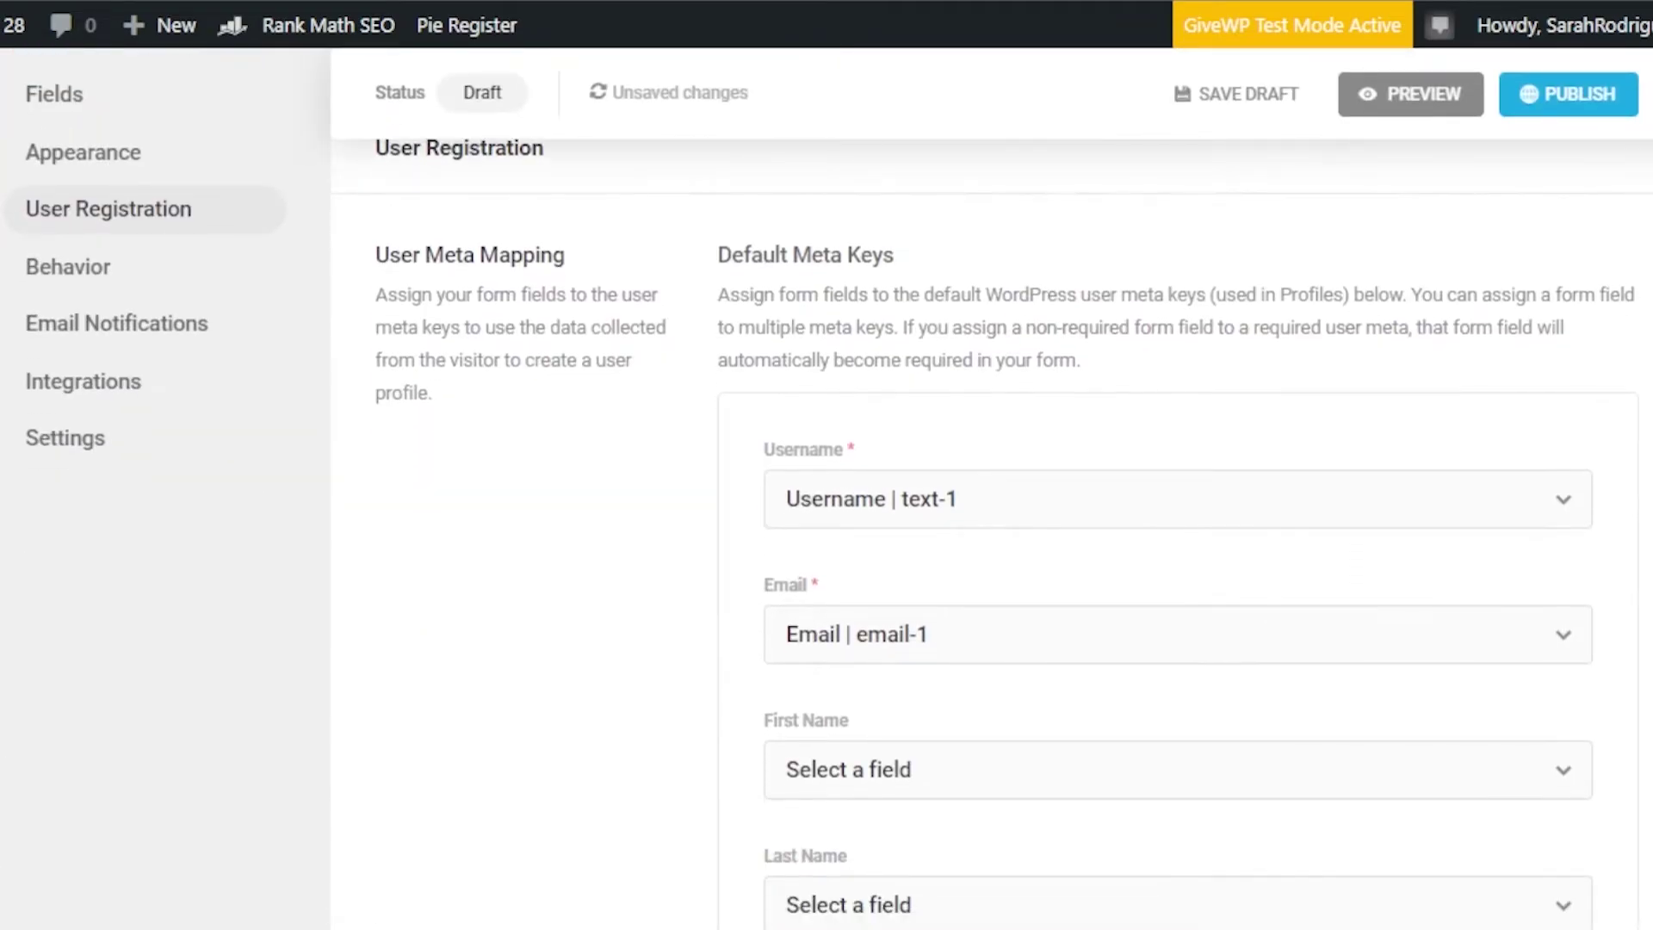
{"action": "scroll", "coordinate": [1171, 516], "scroll_direction": "down", "scroll_amount": 4}
{"action": "scroll", "coordinate": [1171, 517], "scroll_direction": "up", "scroll_amount": 7}
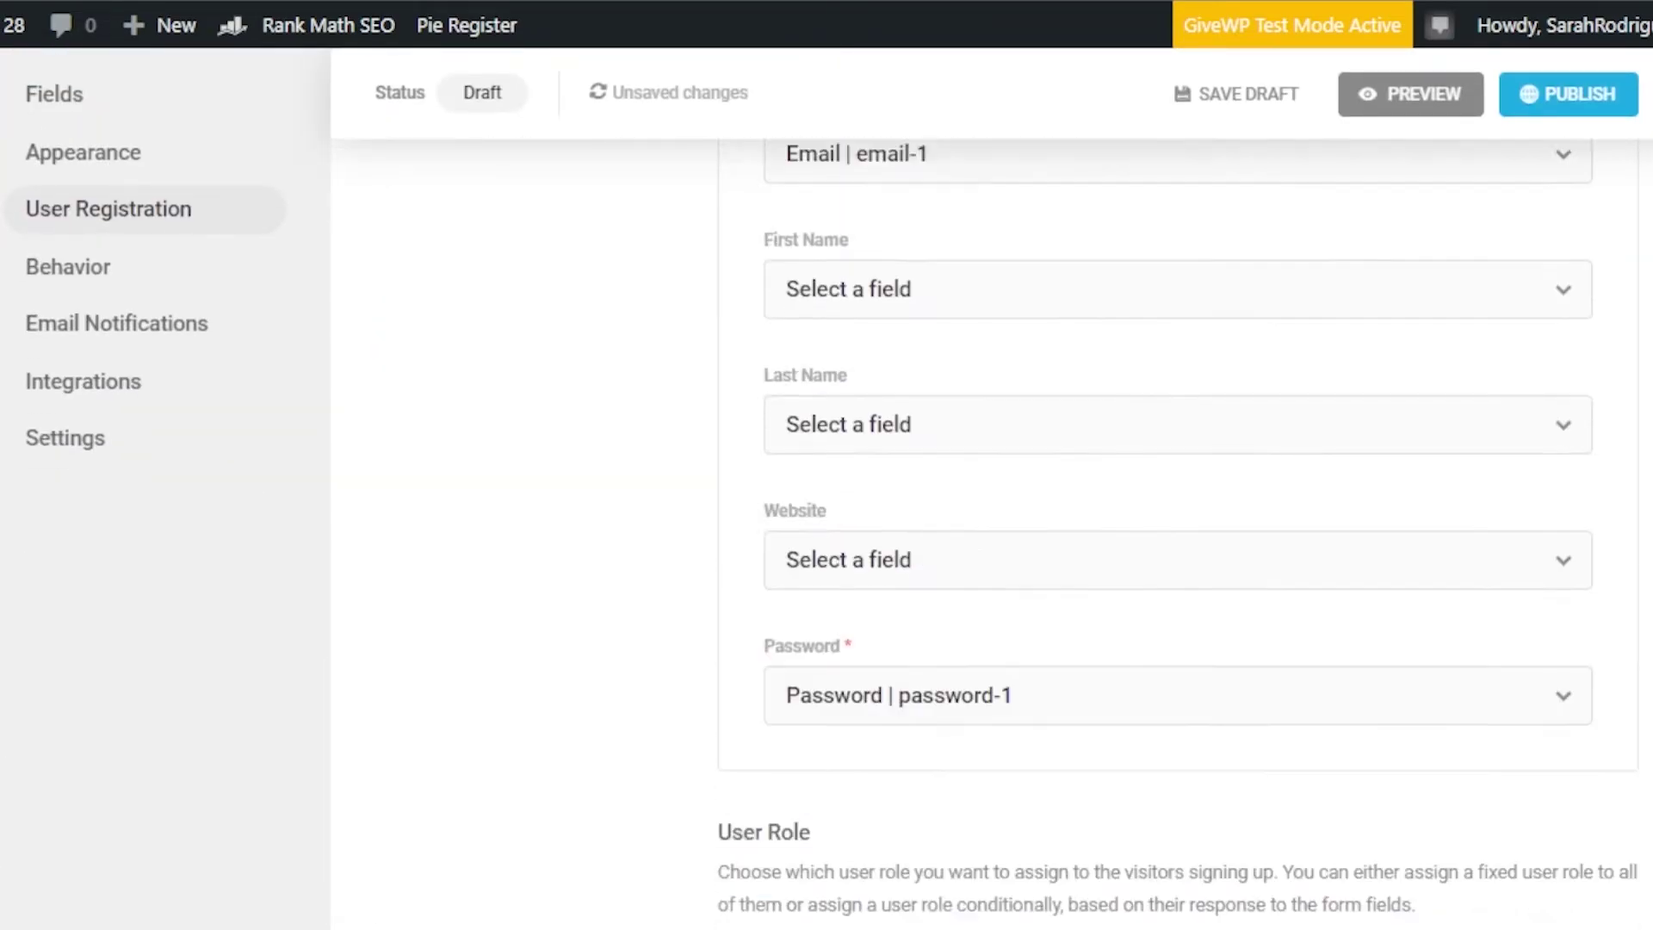
{"action": "left_click", "coordinate": [44, 274]}
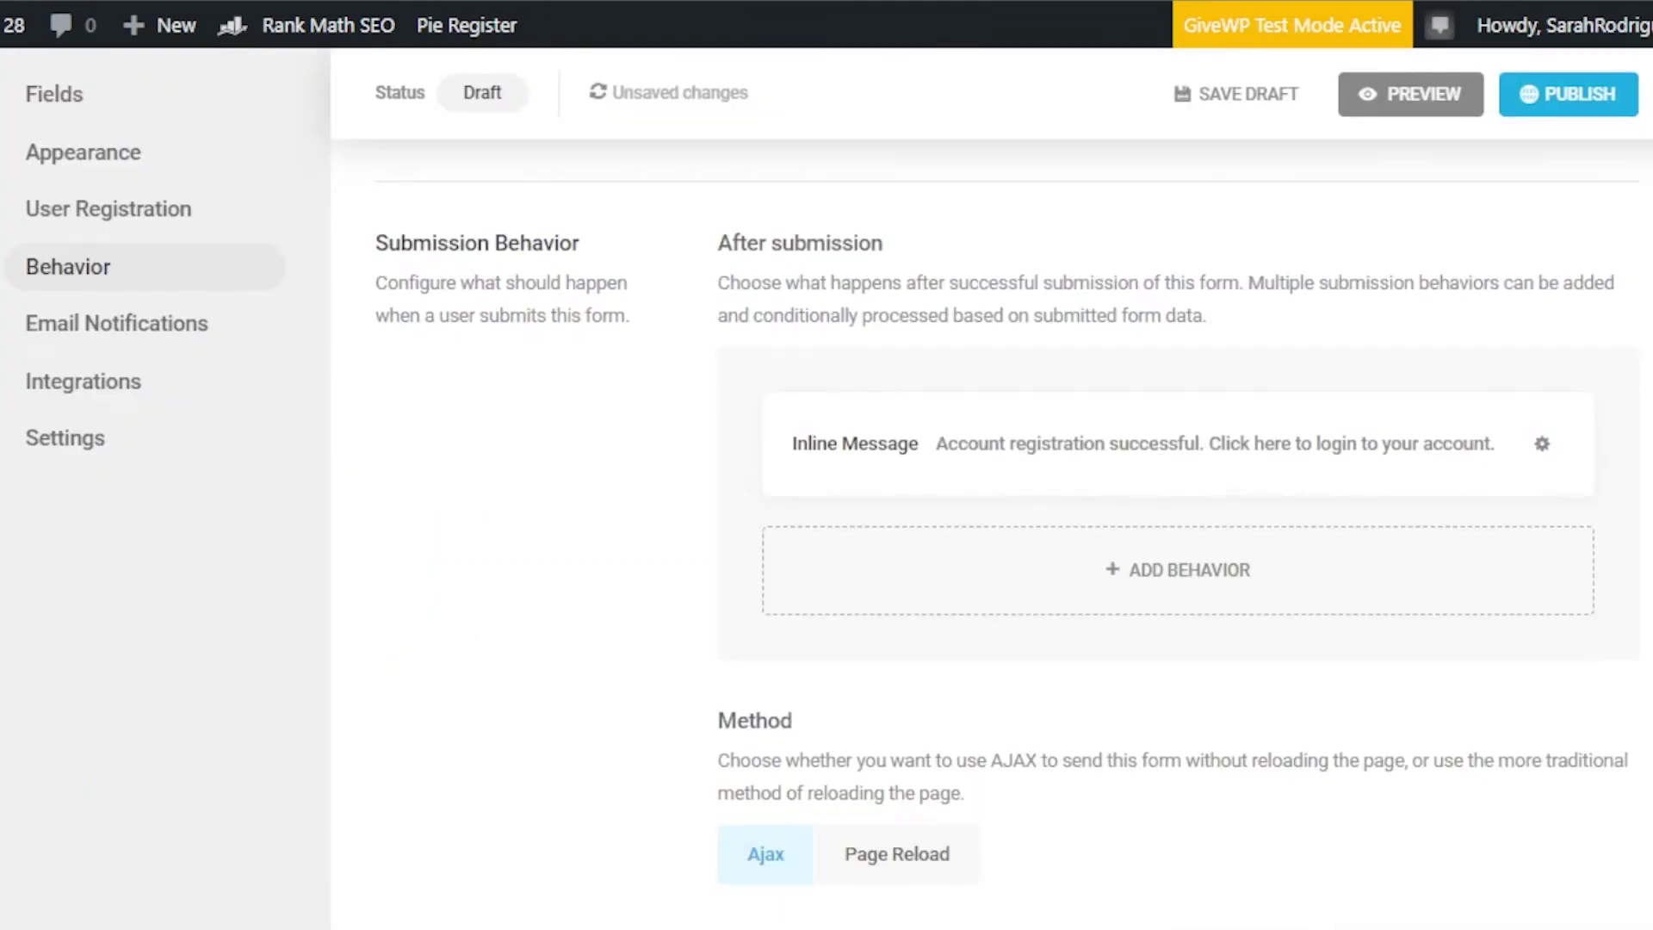
{"action": "scroll", "coordinate": [1005, 548], "scroll_direction": "down", "scroll_amount": 1}
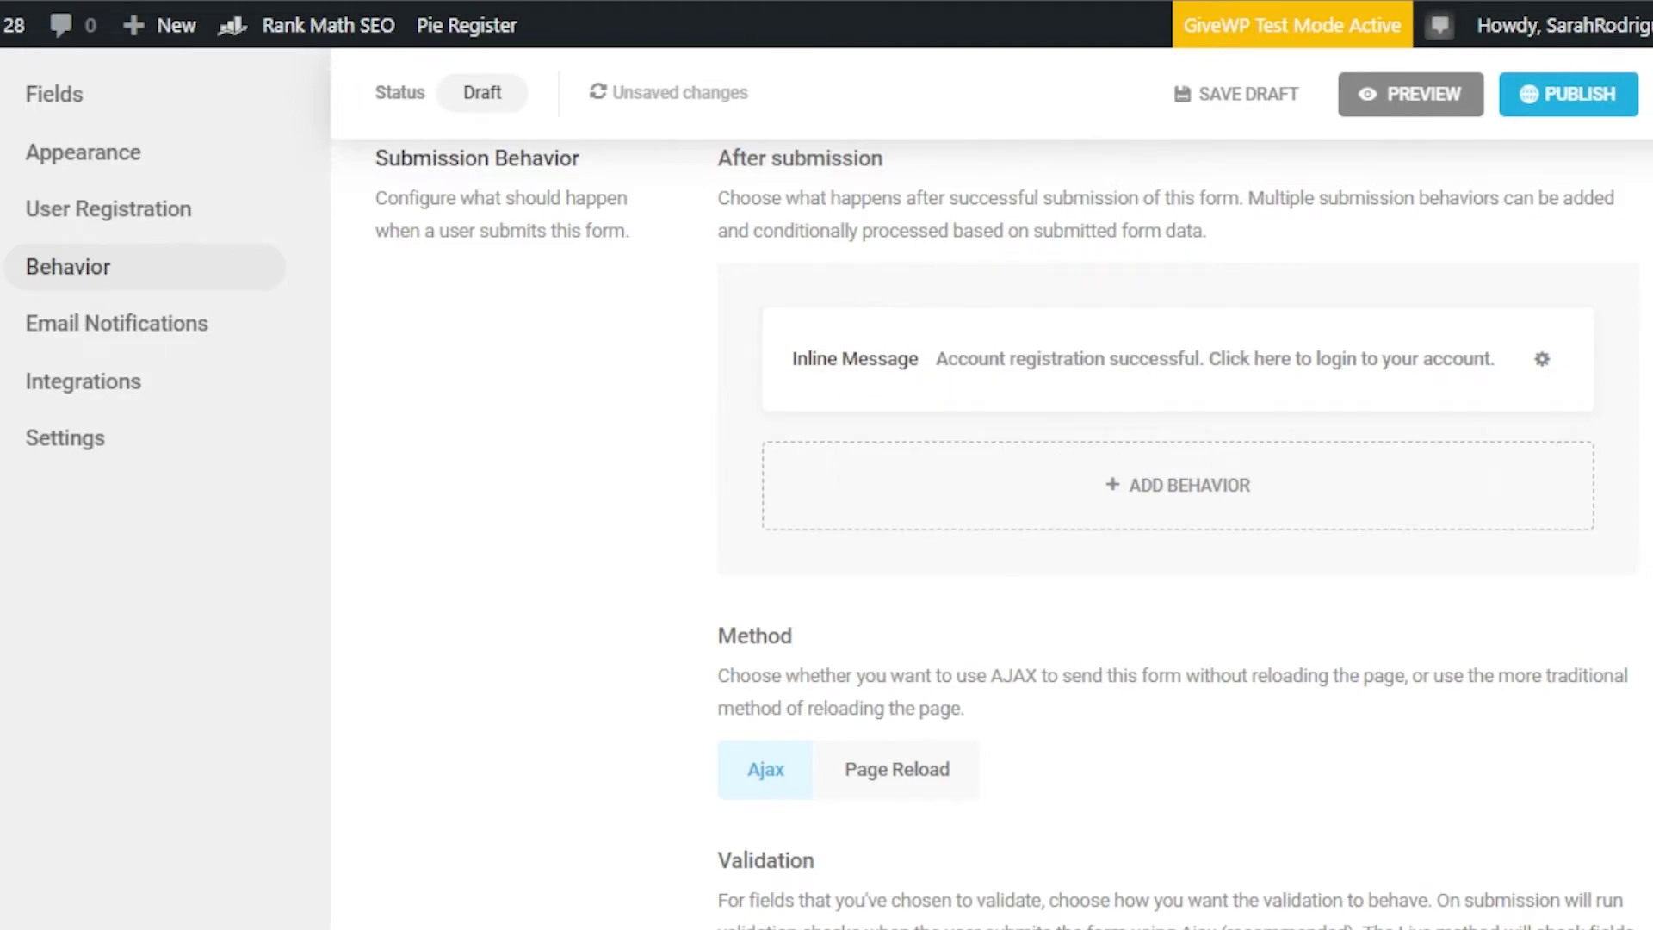
{"action": "scroll", "coordinate": [990, 517], "scroll_direction": "up", "scroll_amount": 3}
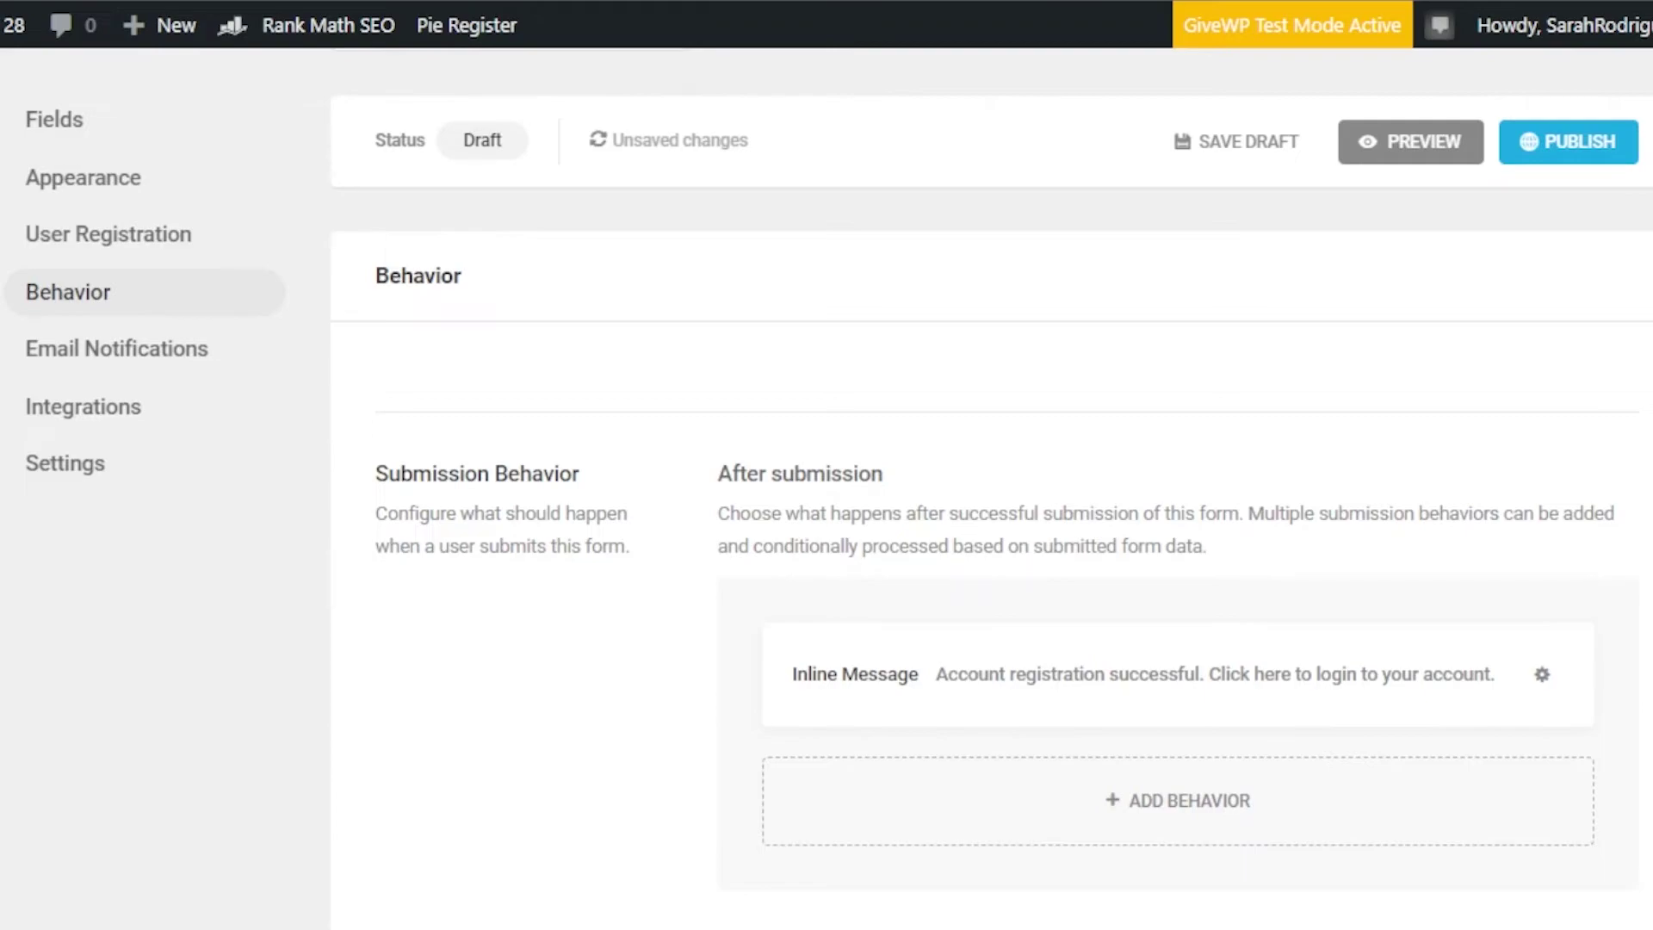
- Scroll through the form's Email Notifications settings
{"action": "scroll", "coordinate": [158, 343], "scroll_direction": "up", "scroll_amount": 8}
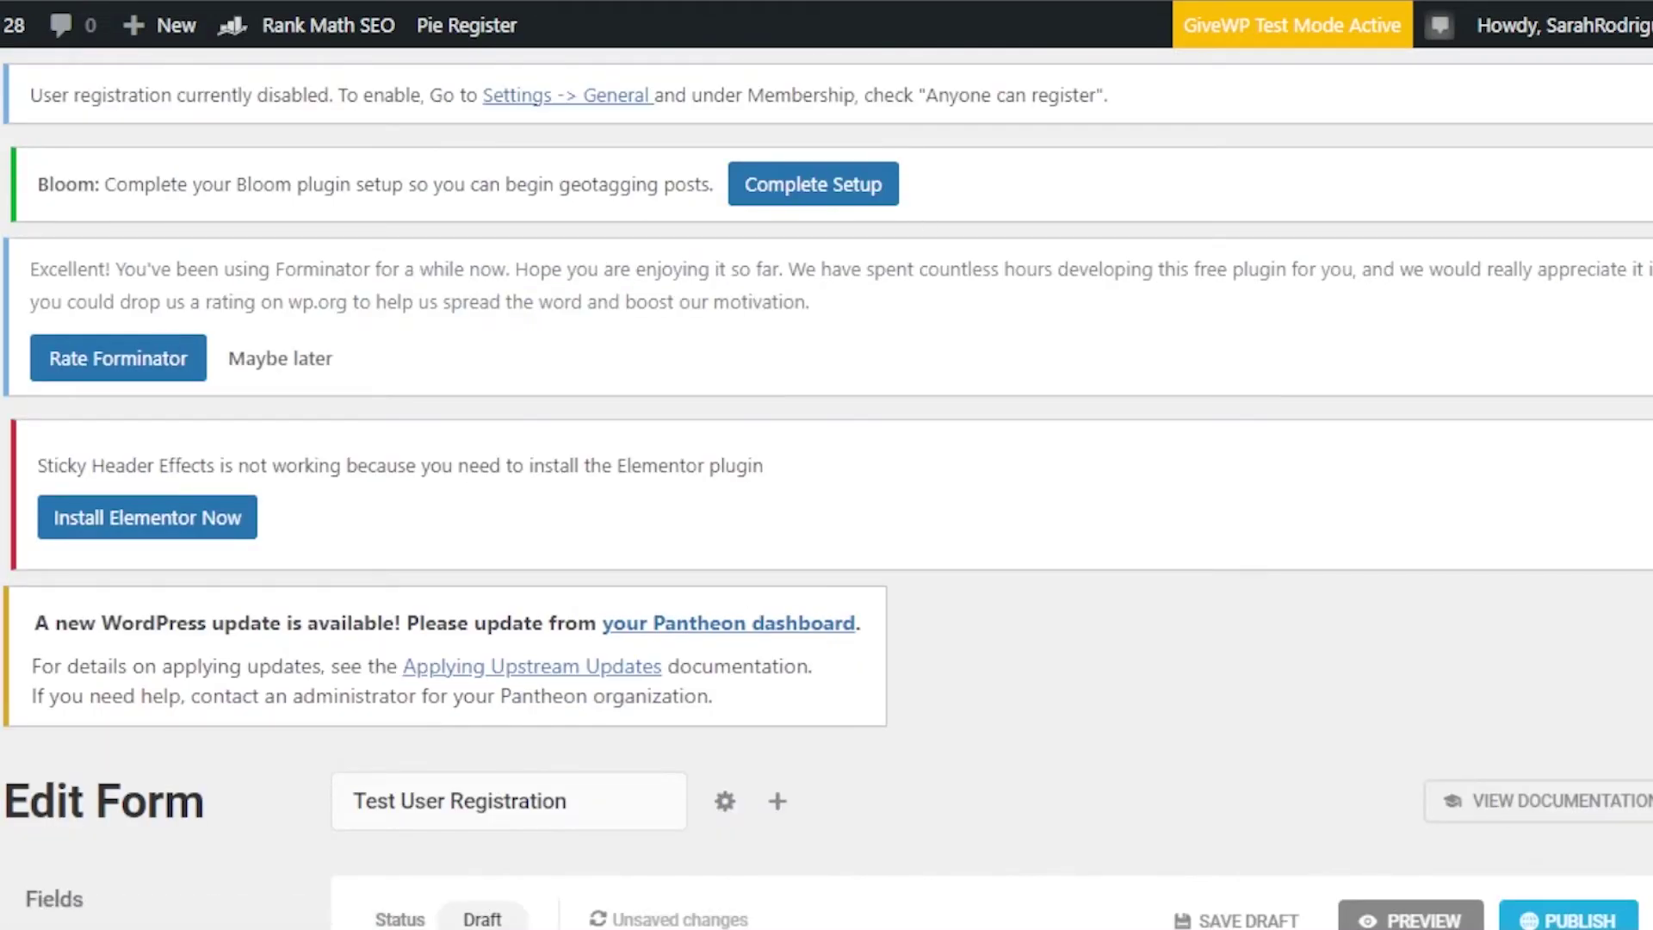
{"action": "scroll", "coordinate": [826, 465], "scroll_direction": "down", "scroll_amount": 6}
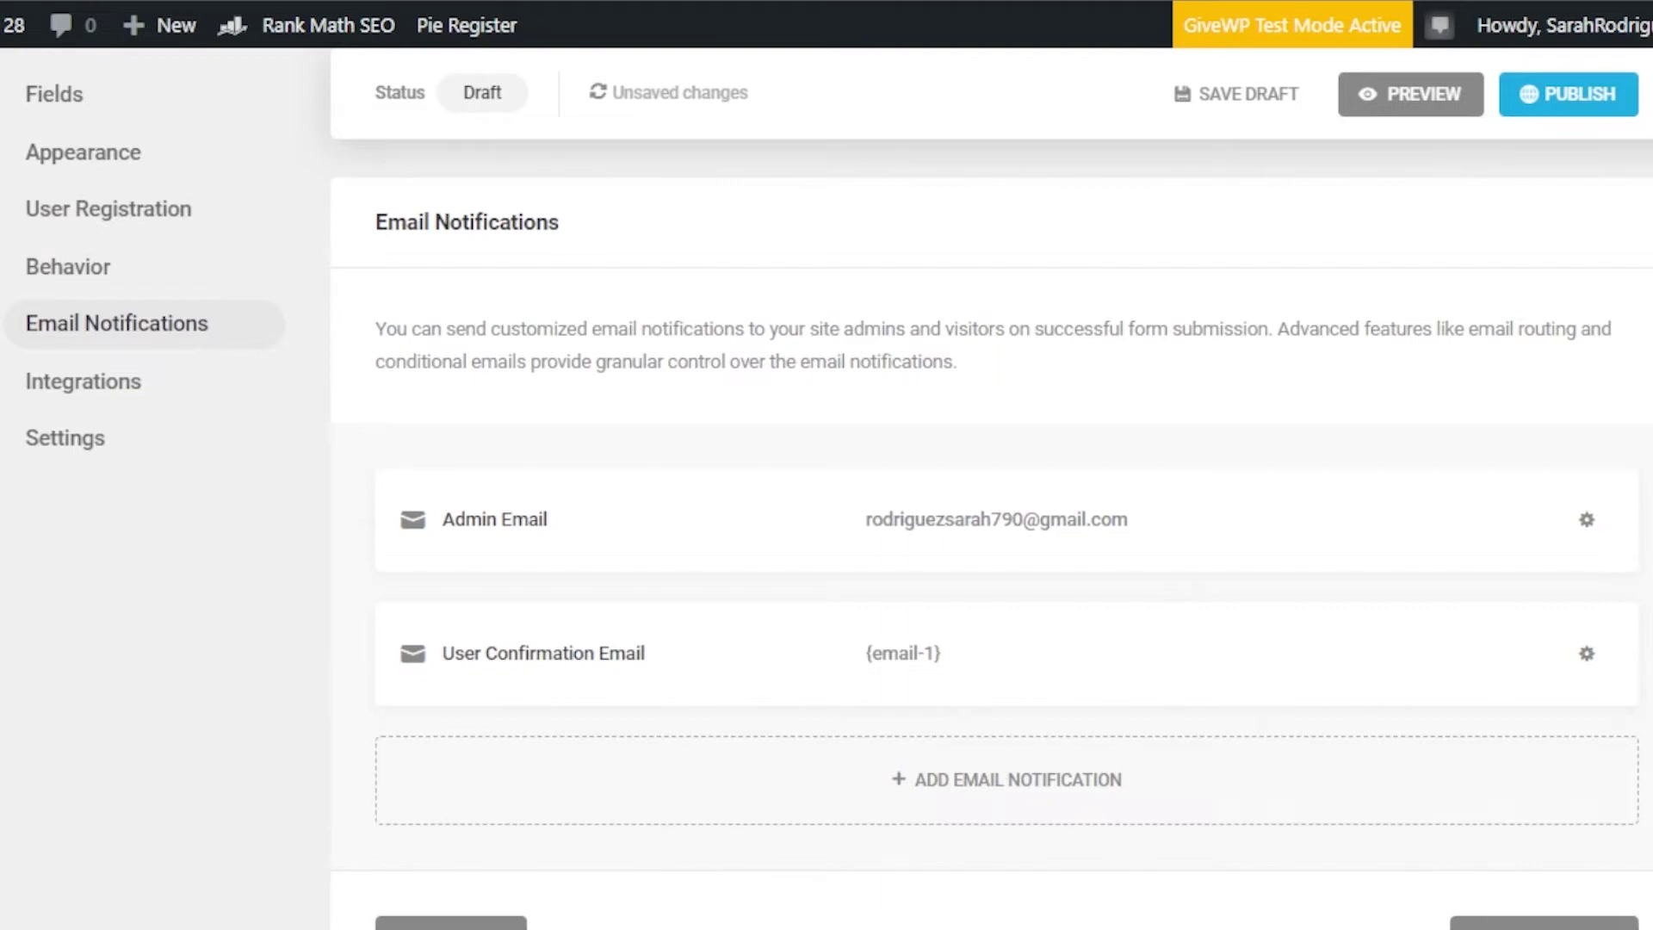
{"action": "scroll", "coordinate": [992, 534], "scroll_direction": "down", "scroll_amount": 1}
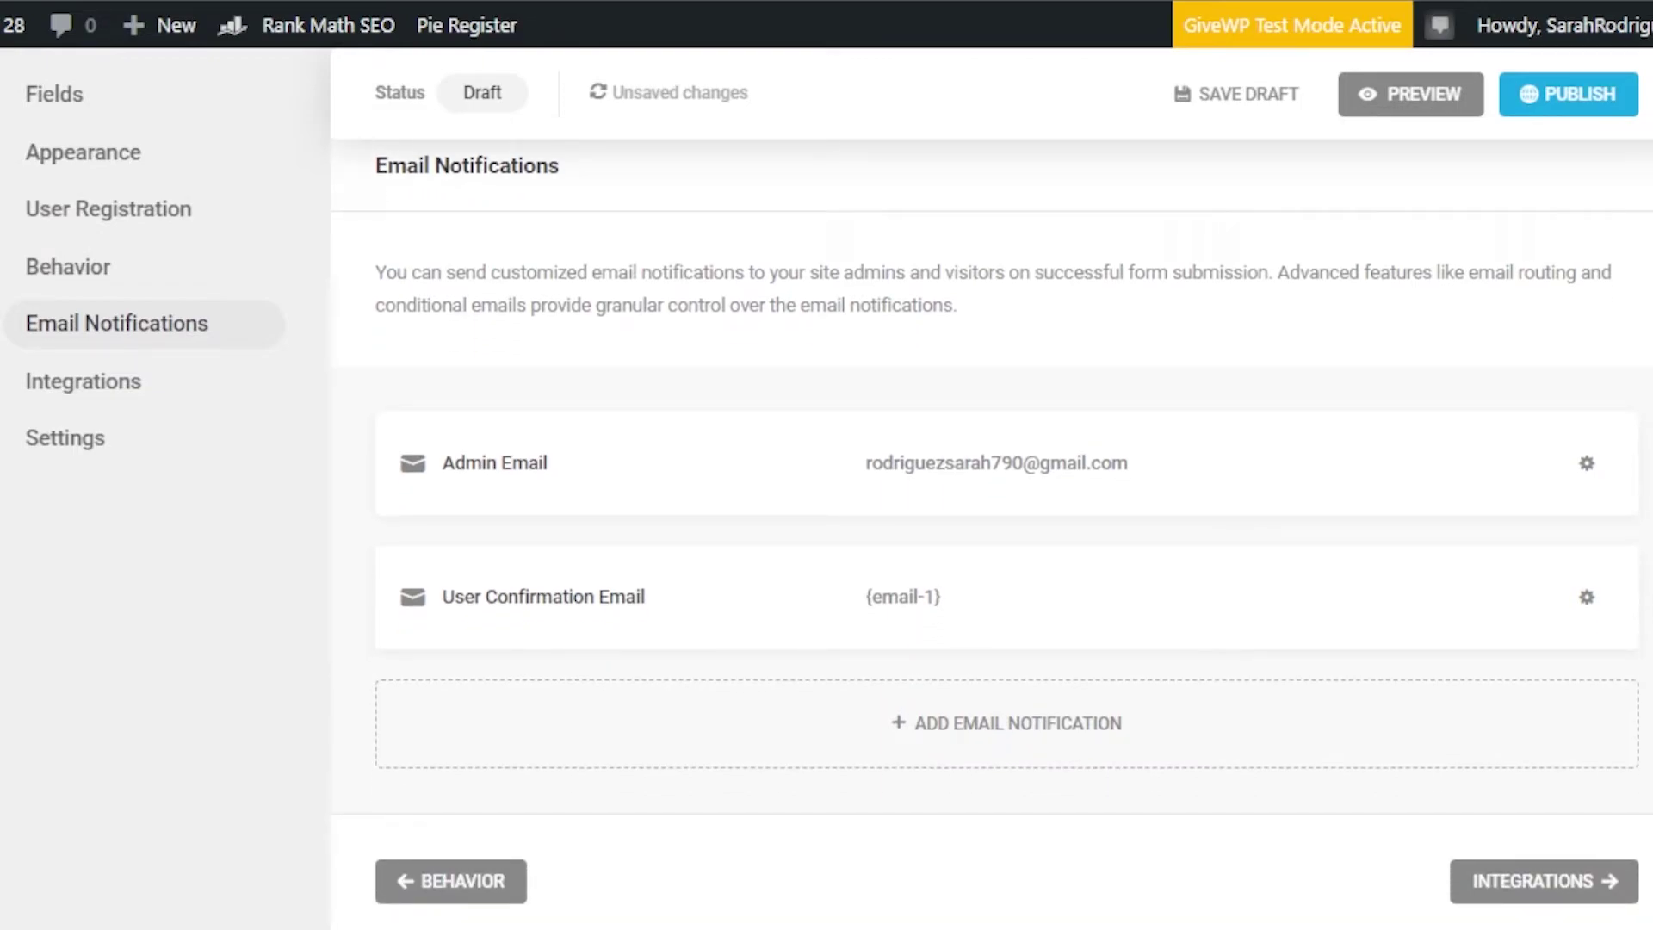
{"action": "scroll", "coordinate": [992, 540], "scroll_direction": "down", "scroll_amount": 1}
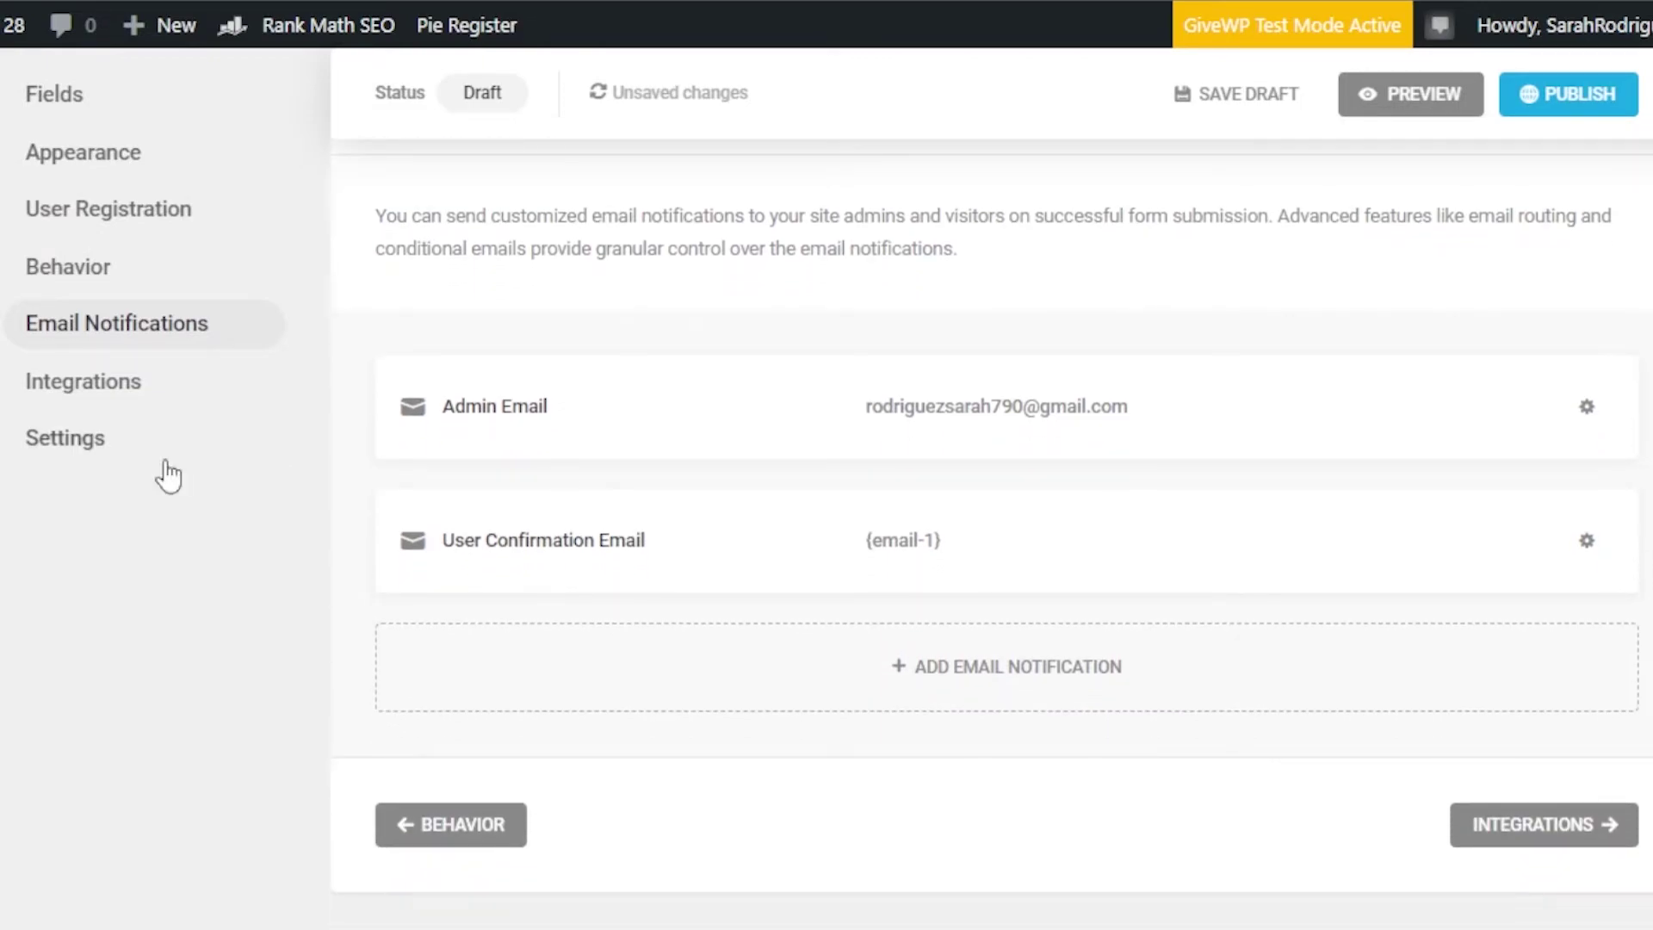
- Review the form's Integrations settings
{"action": "left_click", "coordinate": [55, 381]}
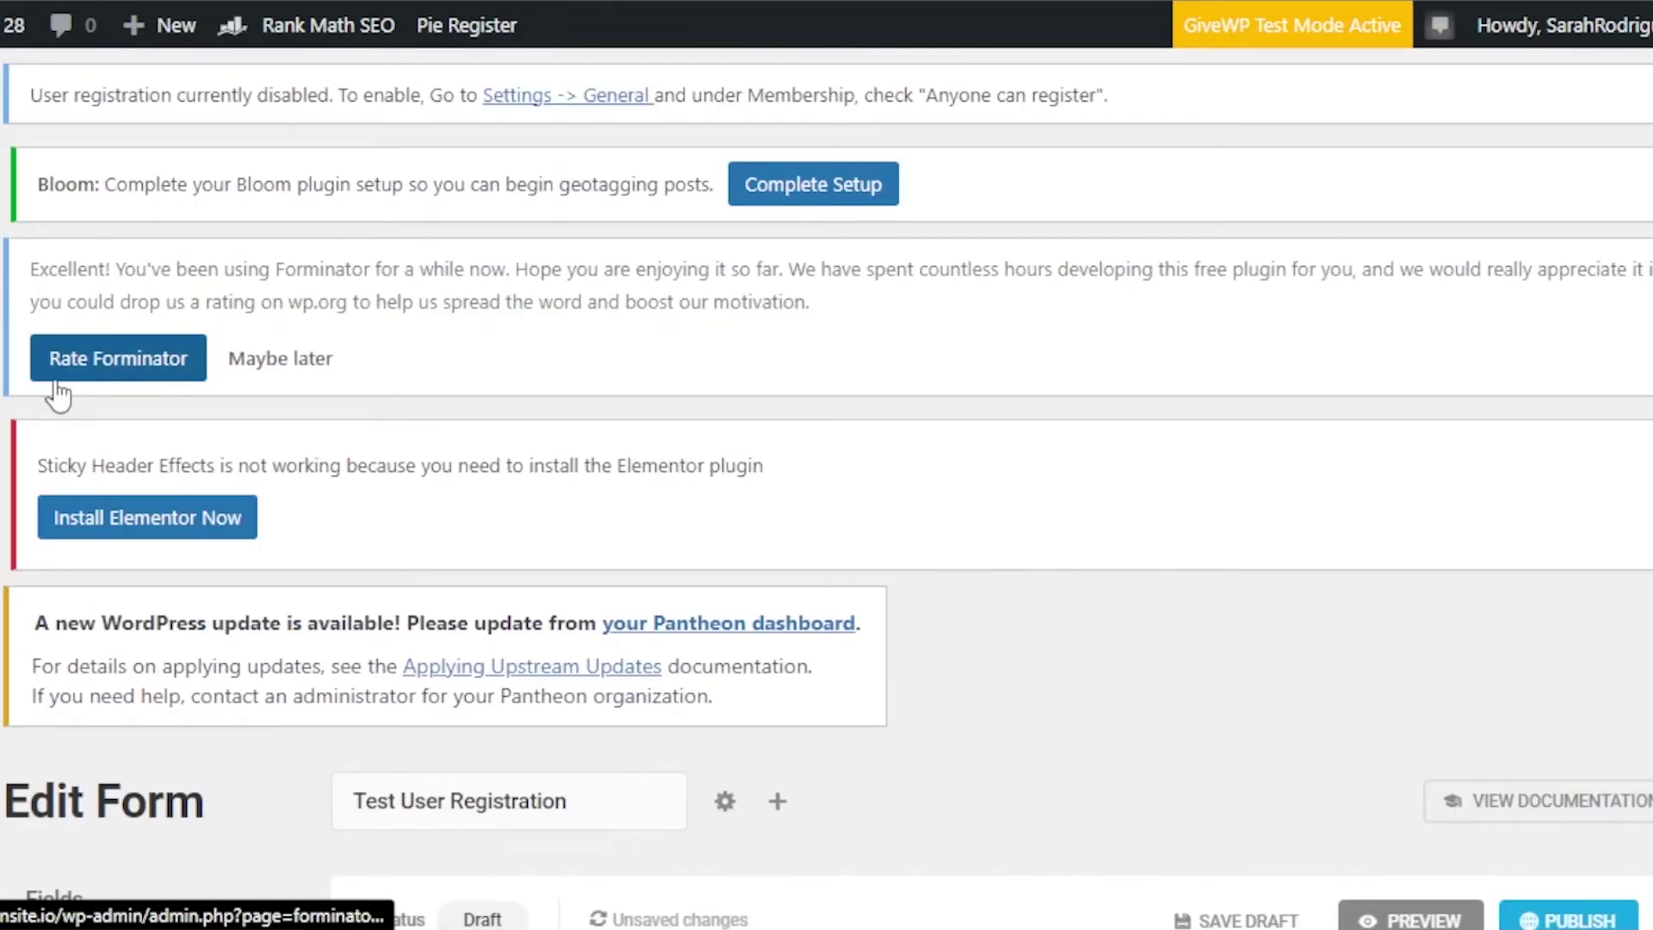
{"action": "scroll", "coordinate": [1439, 542], "scroll_direction": "down", "scroll_amount": 8}
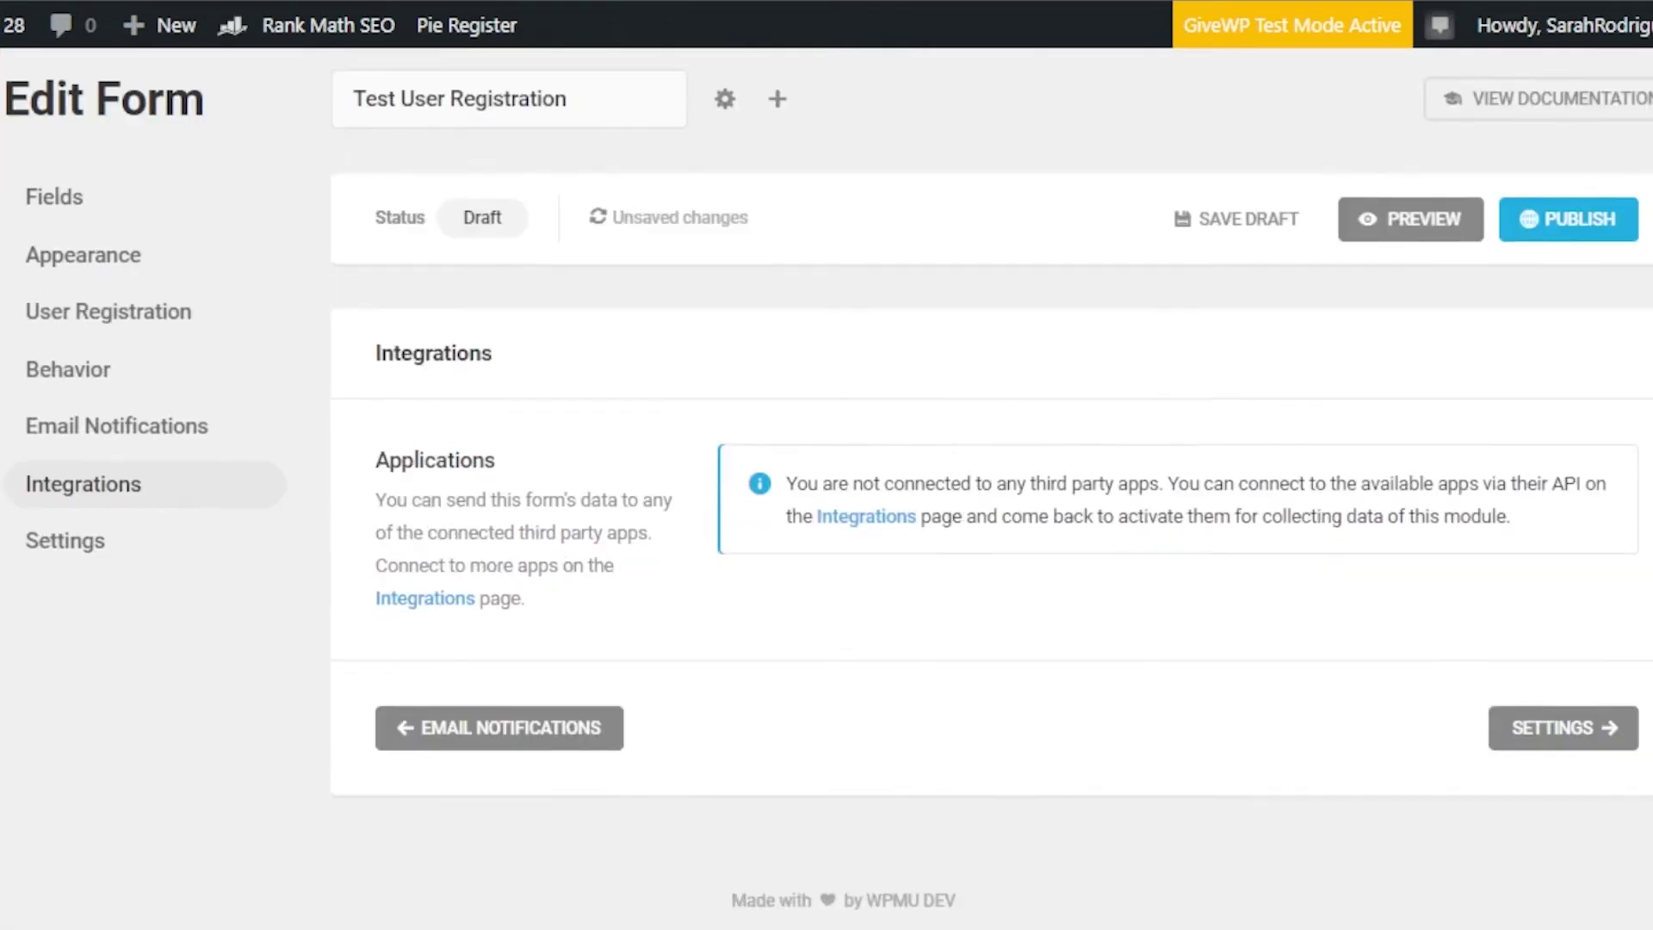
{"action": "scroll", "coordinate": [991, 516], "scroll_direction": "down", "scroll_amount": 2}
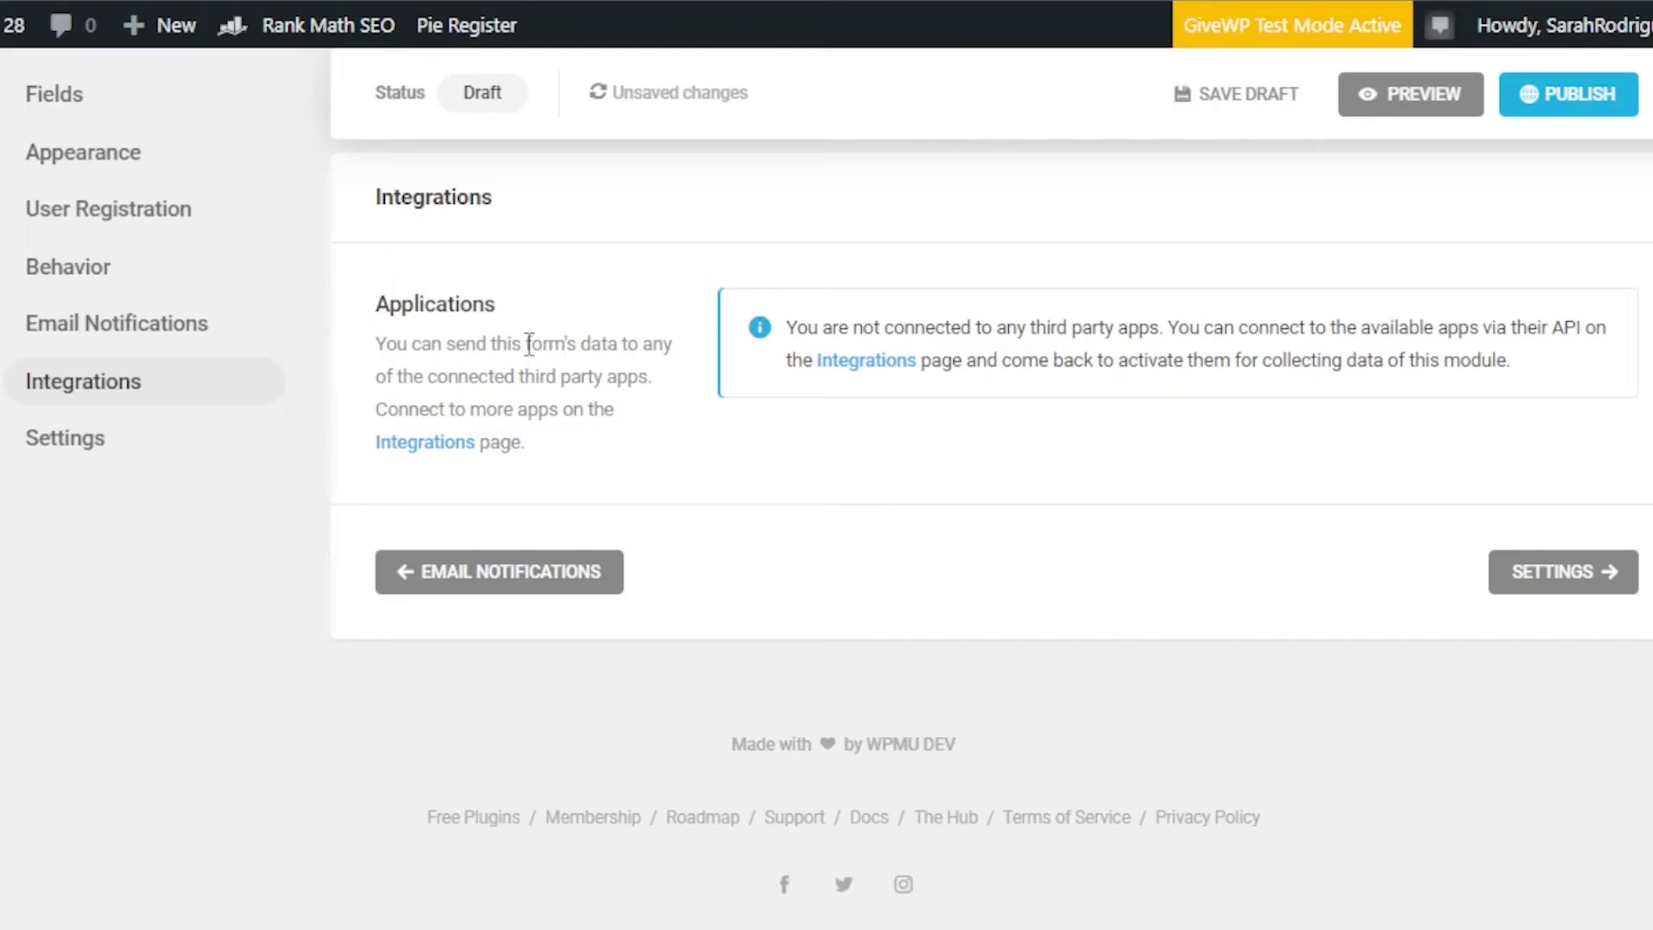
{"action": "scroll", "coordinate": [827, 488], "scroll_direction": "up", "scroll_amount": 6}
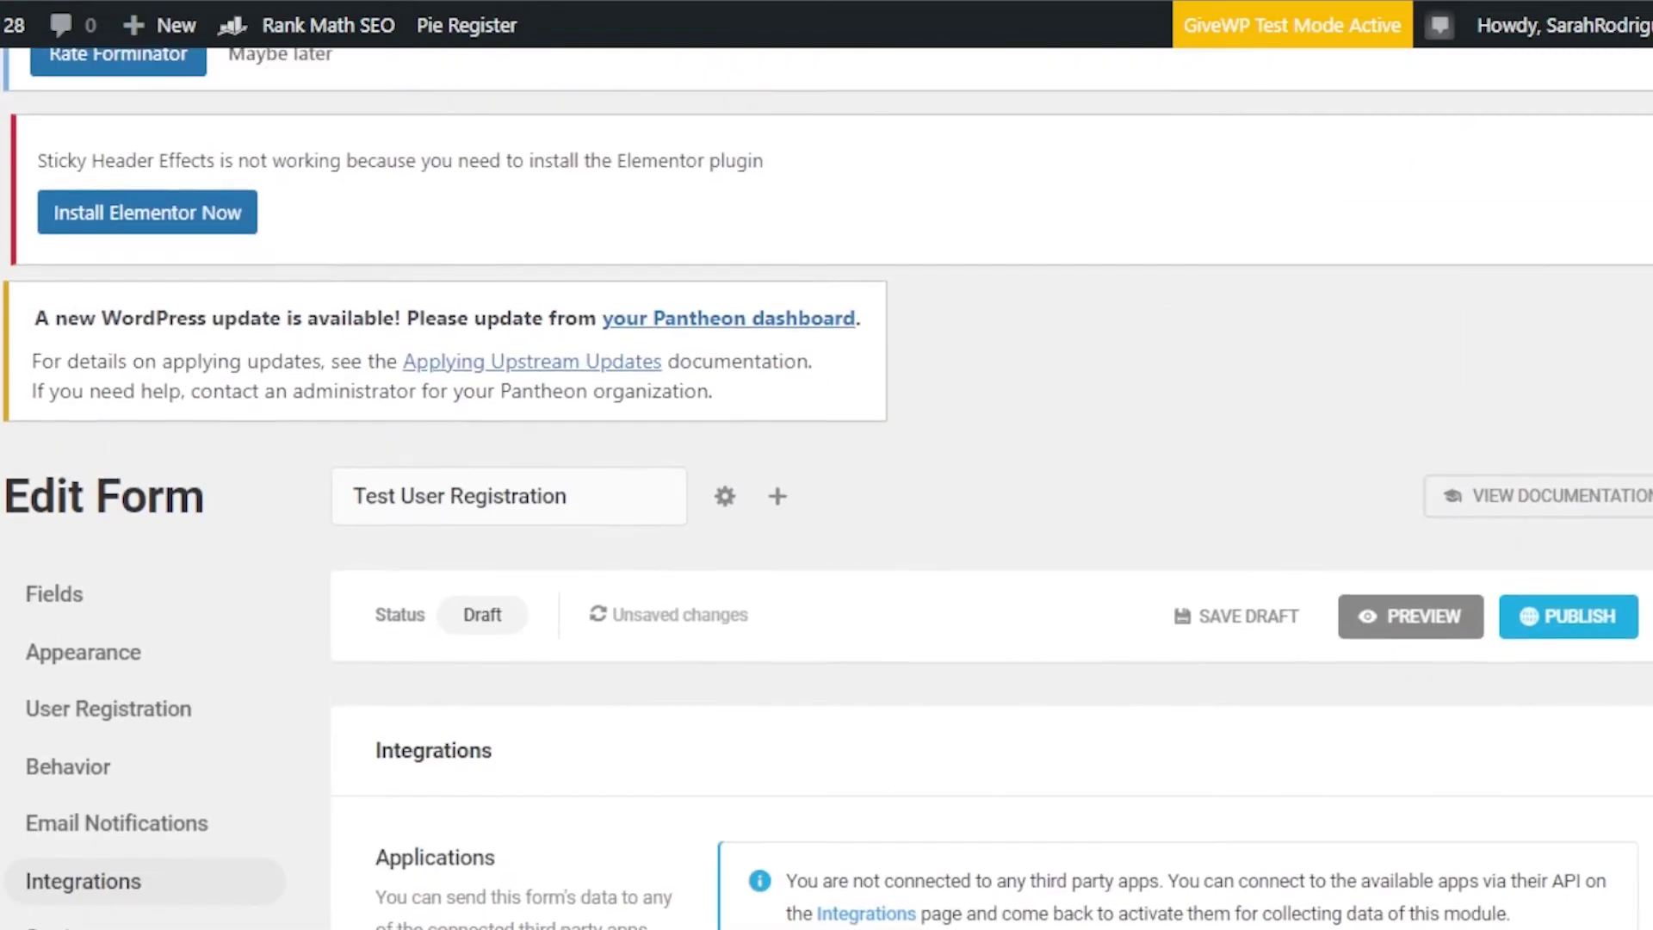
{"action": "scroll", "coordinate": [826, 488], "scroll_direction": "down", "scroll_amount": 2}
- Return to the Fields section listing Username, Email, Phone and Select
{"action": "left_click", "coordinate": [74, 431]}
{"action": "scroll", "coordinate": [72, 420], "scroll_direction": "up", "scroll_amount": 5}
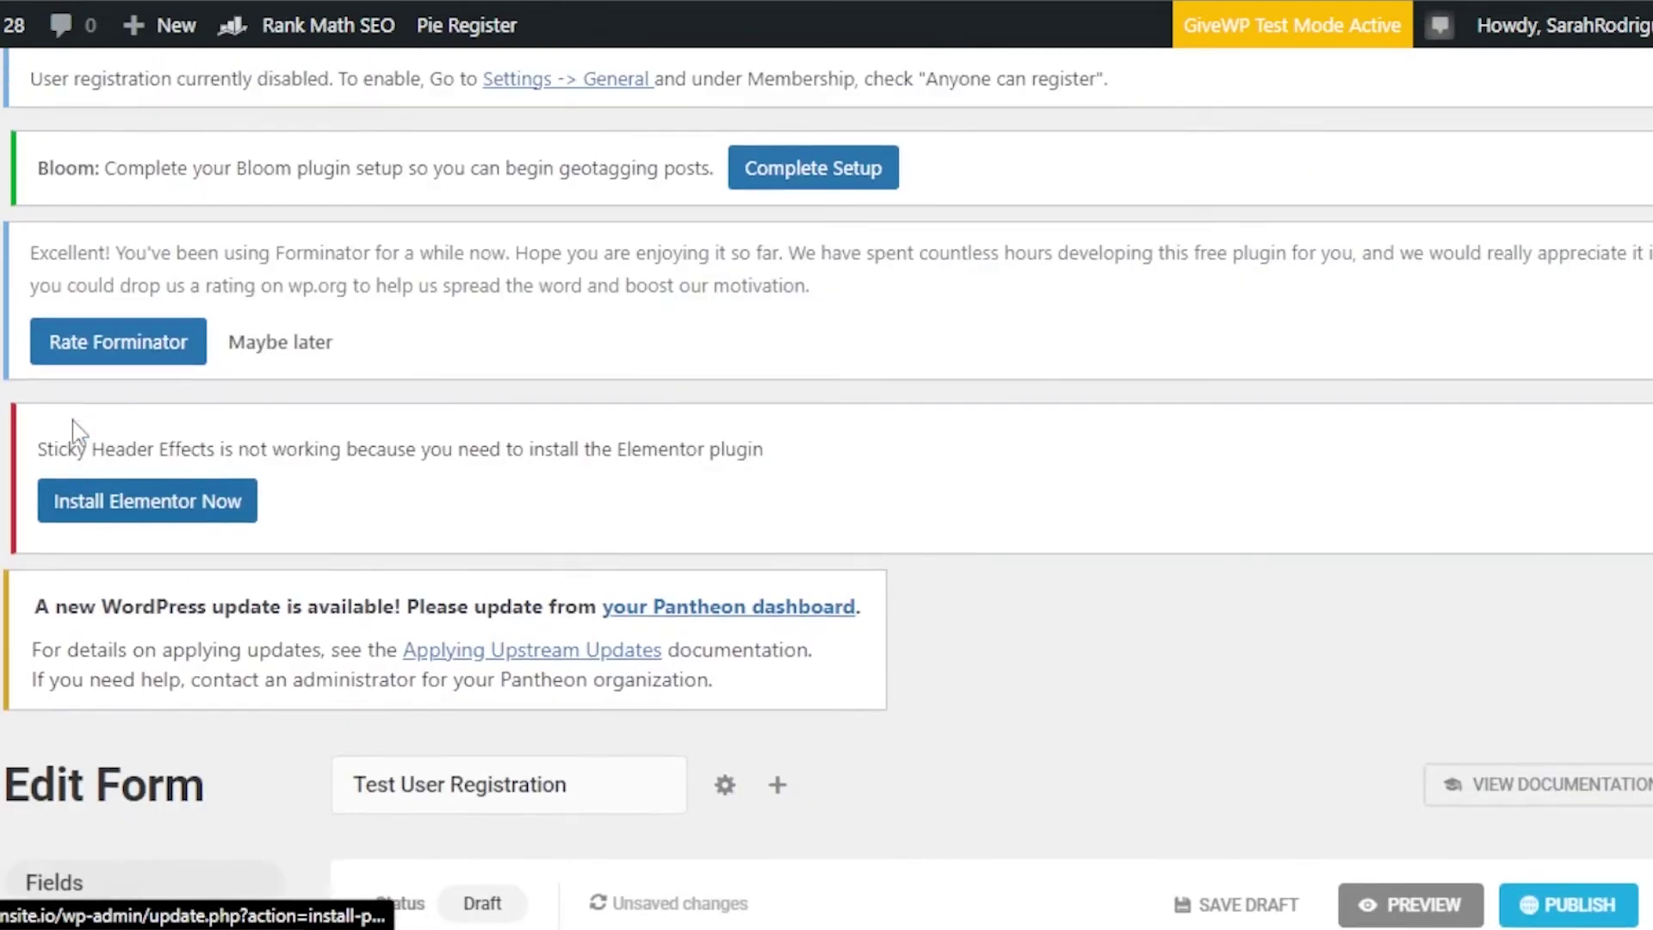
{"action": "scroll", "coordinate": [826, 488], "scroll_direction": "down", "scroll_amount": 9}
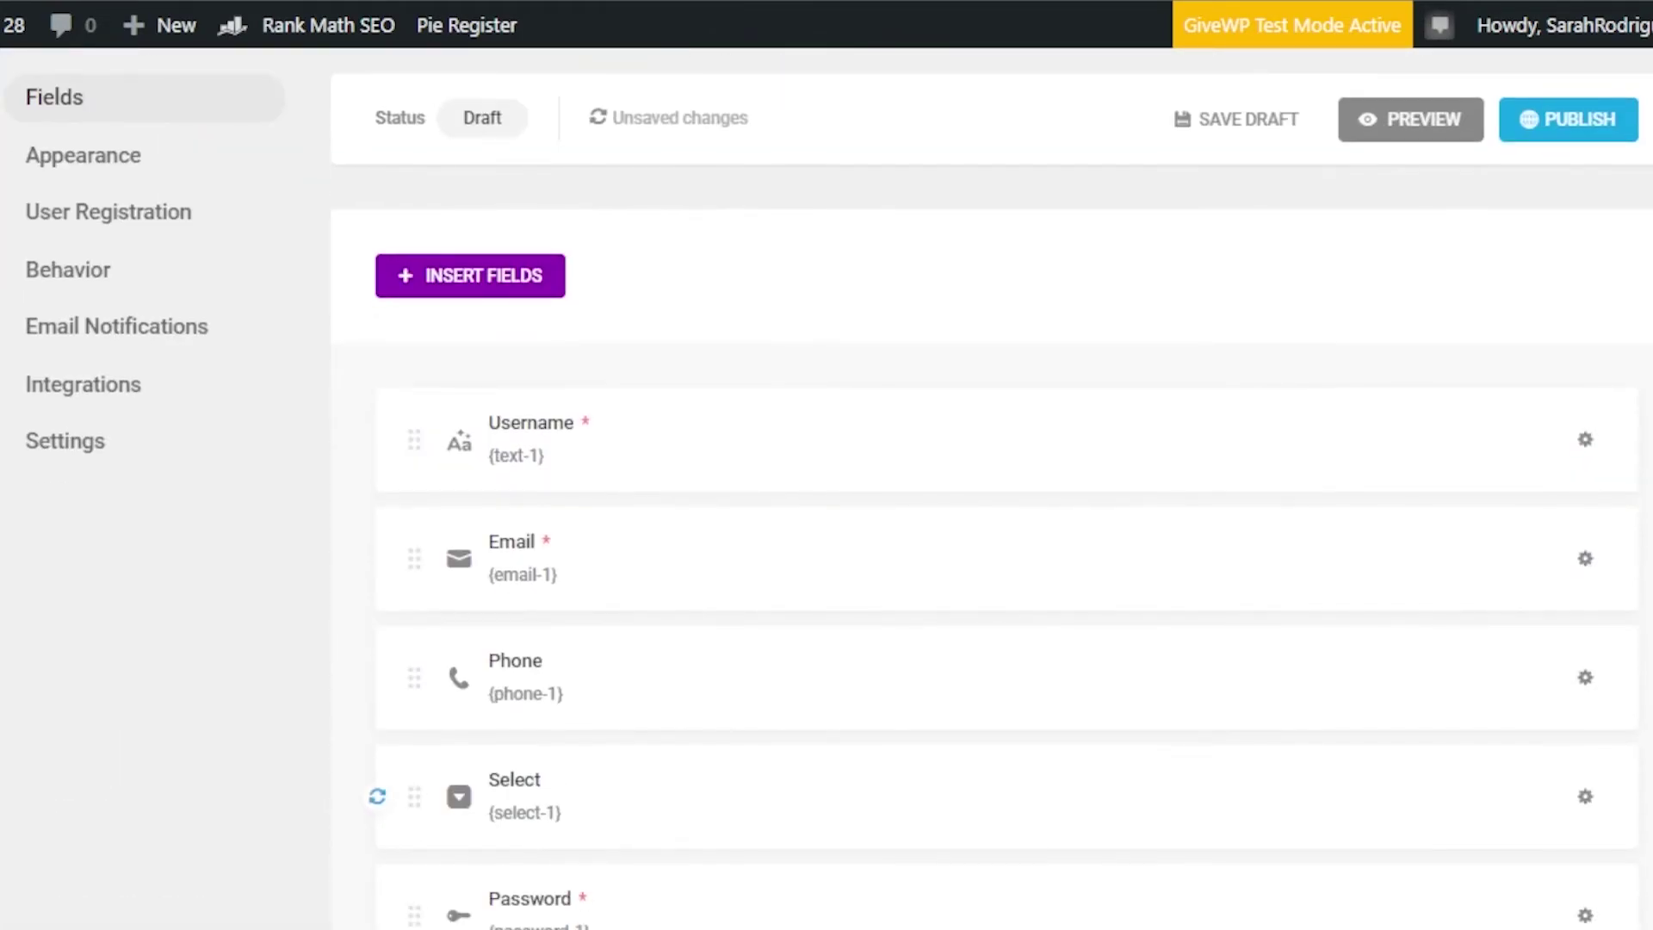
{"action": "scroll", "coordinate": [826, 488], "scroll_direction": "down", "scroll_amount": 4}
{"action": "scroll", "coordinate": [827, 488], "scroll_direction": "up", "scroll_amount": 6}
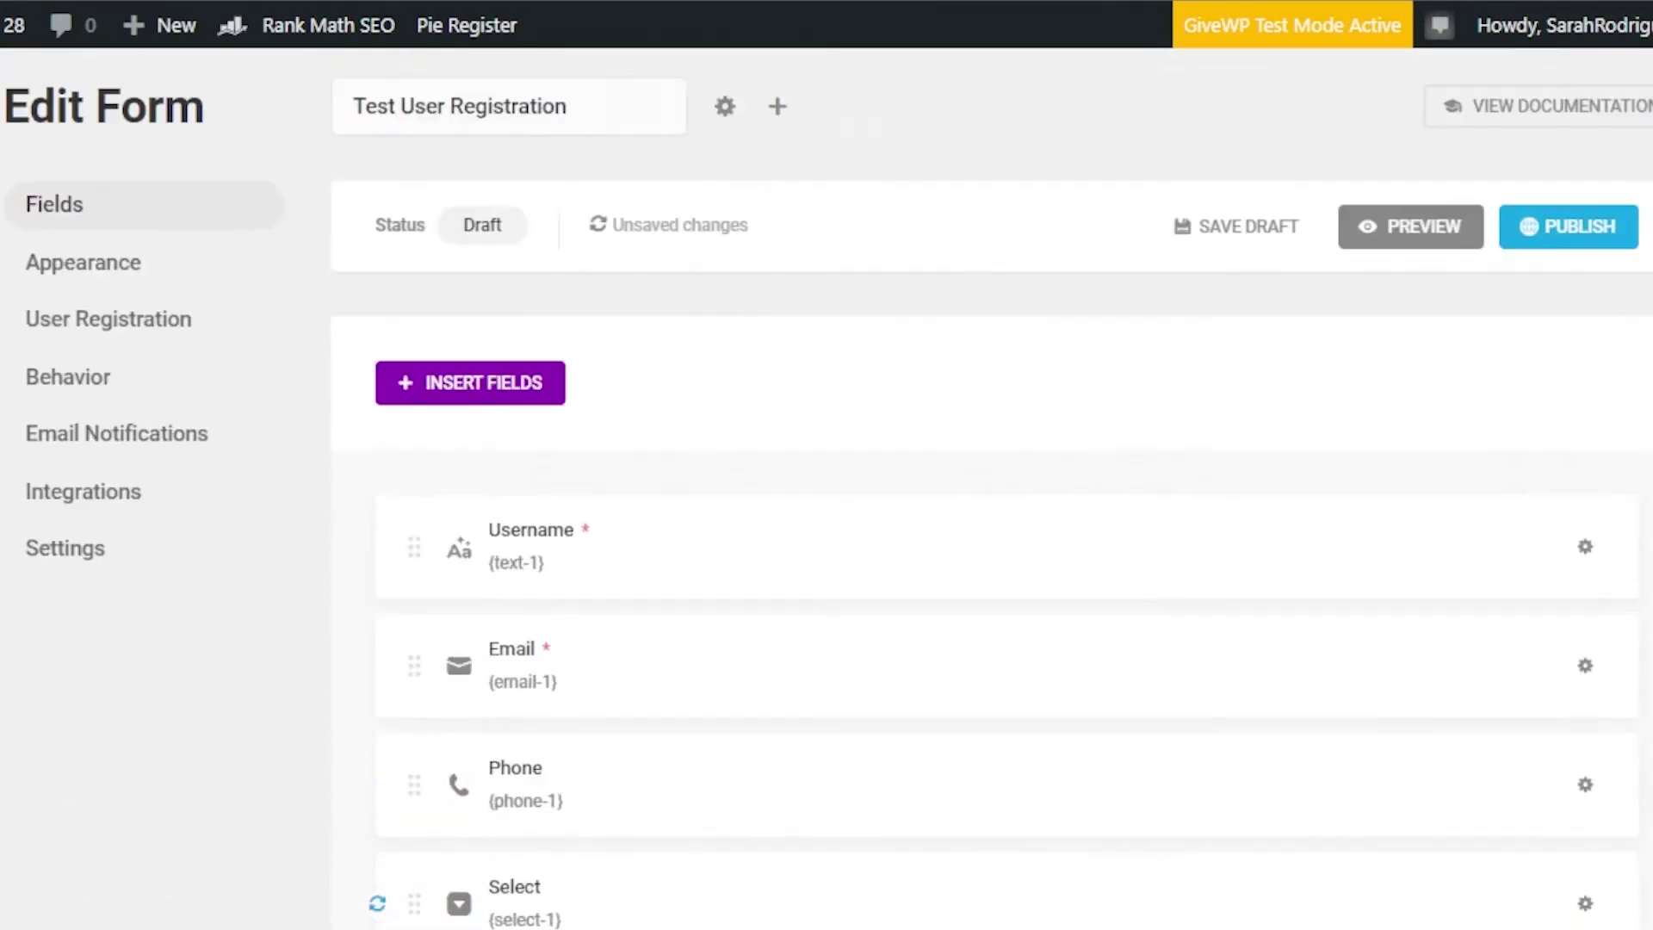
- Preview the Test User Registration form and scroll down to its Register button
{"action": "left_click", "coordinate": [1424, 316]}
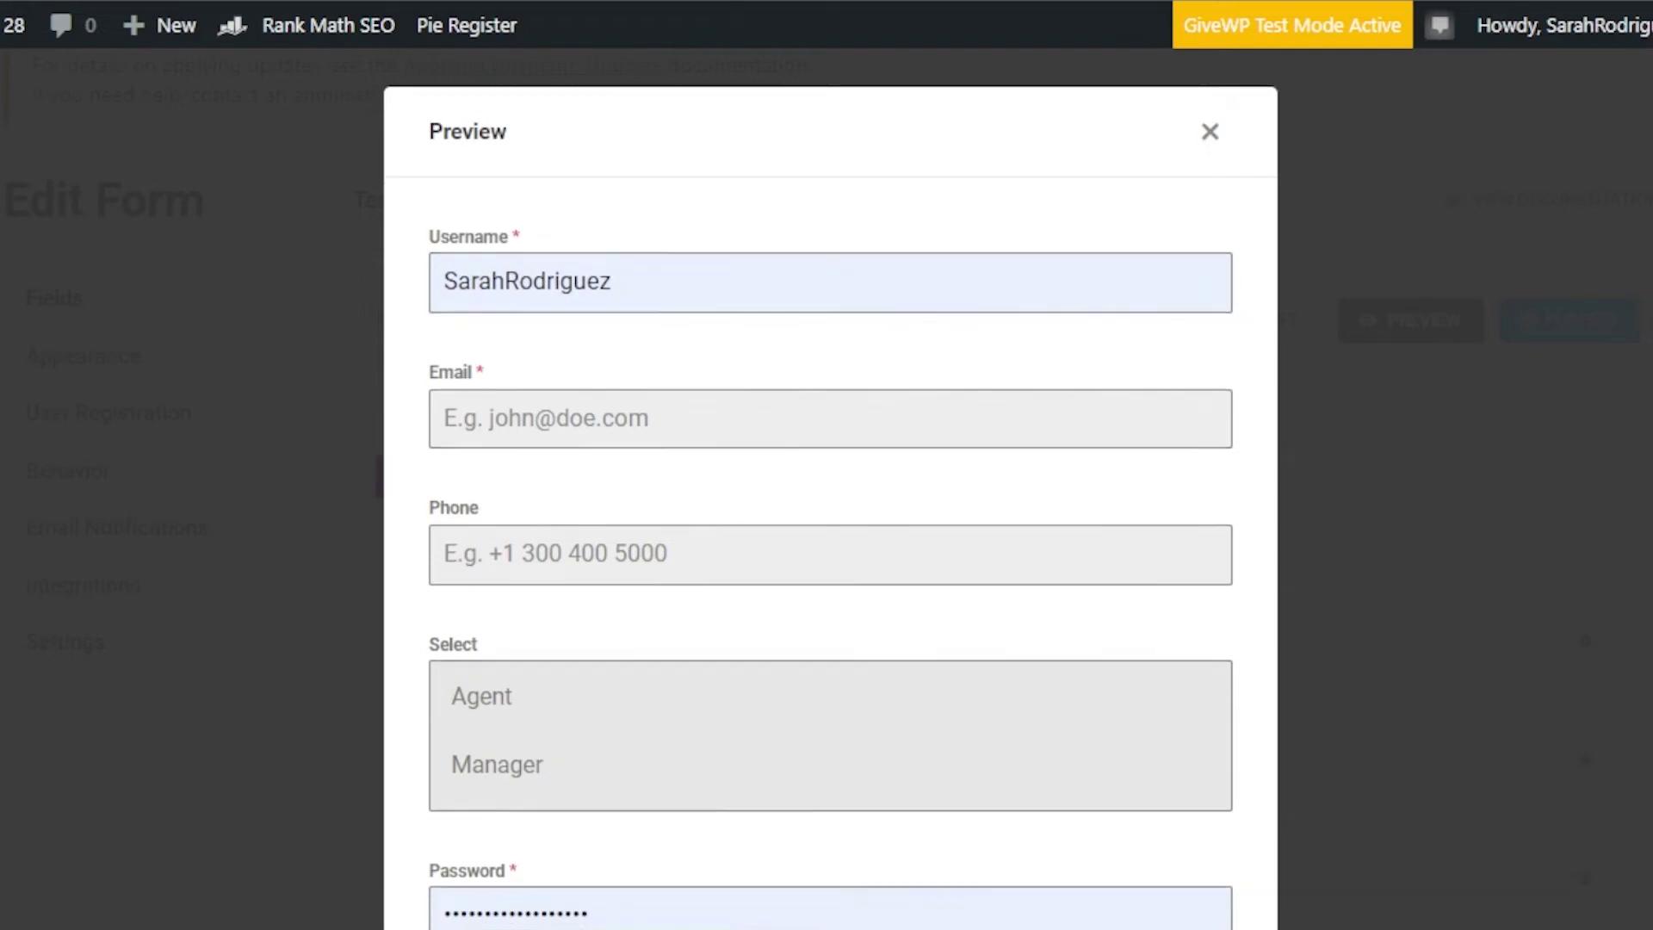
{"action": "scroll", "coordinate": [830, 488], "scroll_direction": "down", "scroll_amount": 3}
{"action": "scroll", "coordinate": [831, 488], "scroll_direction": "up", "scroll_amount": 1}
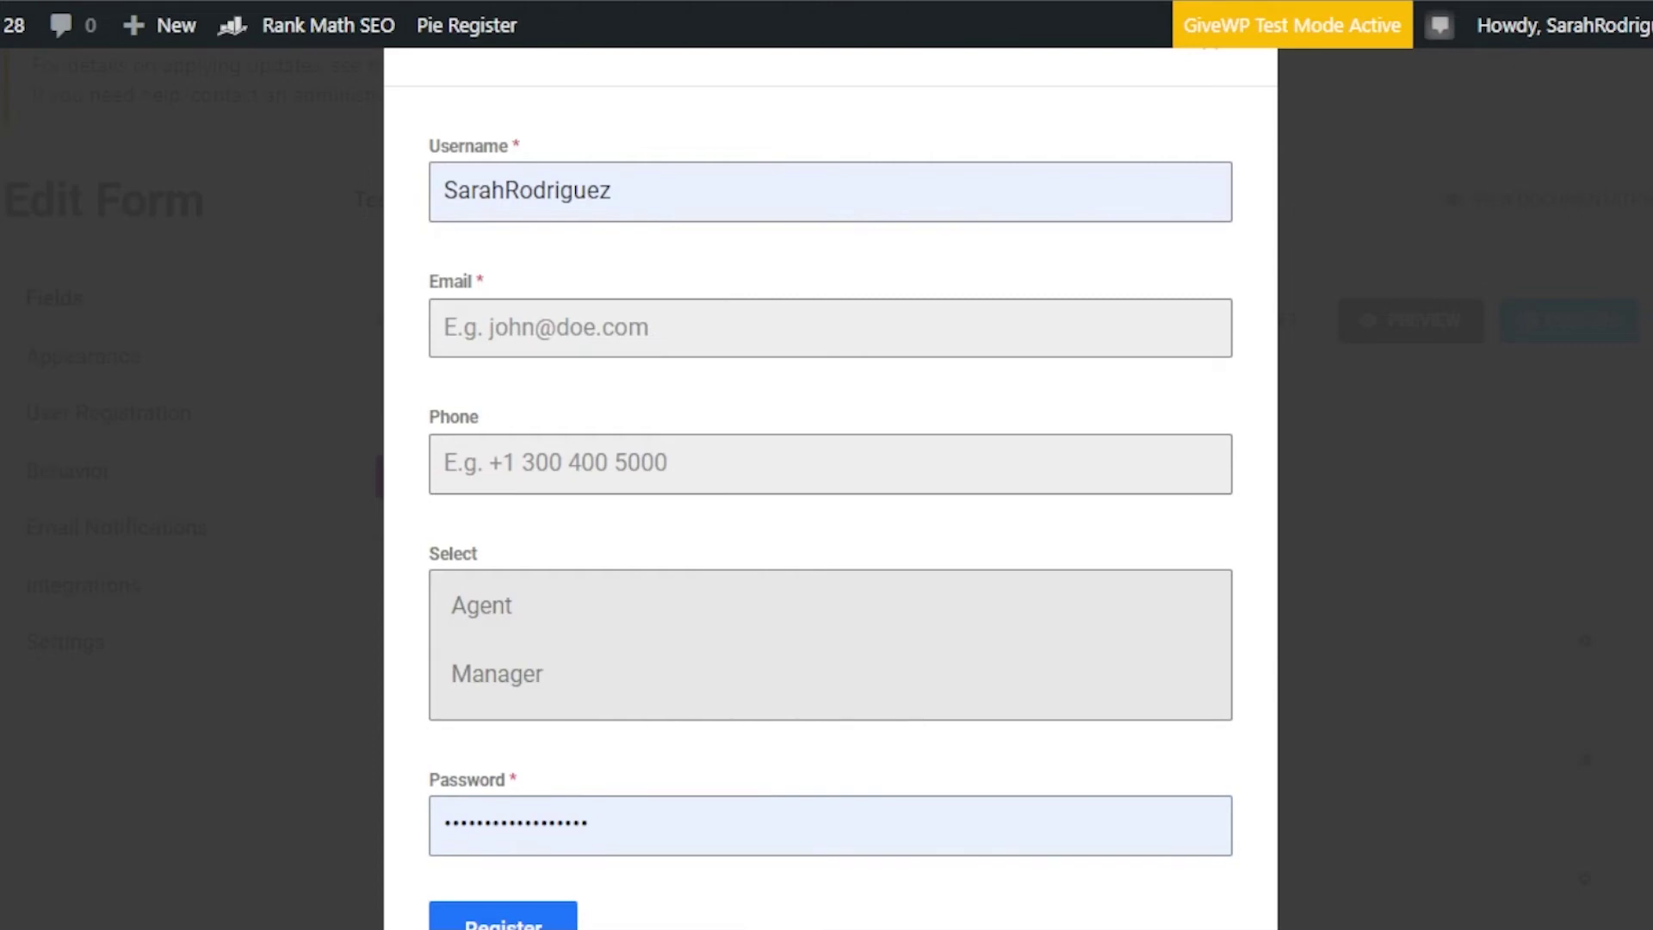
{"action": "scroll", "coordinate": [579, 668], "scroll_direction": "down", "scroll_amount": 2}
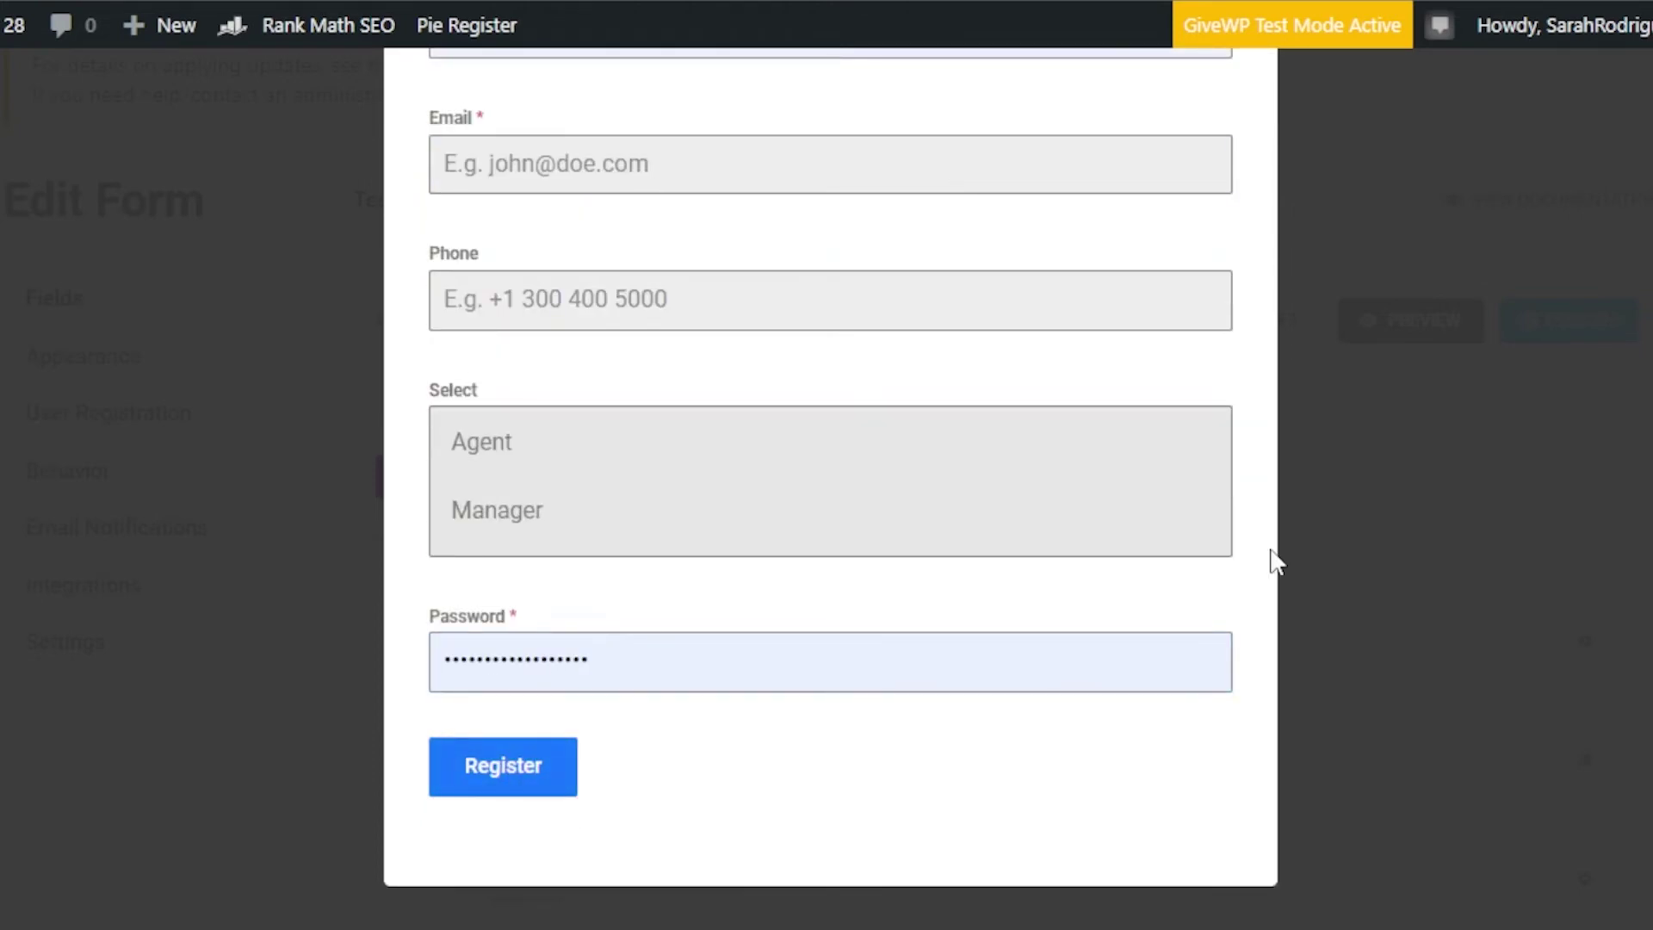
{"action": "scroll", "coordinate": [829, 473], "scroll_direction": "up", "scroll_amount": 3}
{"action": "scroll", "coordinate": [829, 473], "scroll_direction": "down", "scroll_amount": 3}
{"action": "scroll", "coordinate": [830, 473], "scroll_direction": "up", "scroll_amount": 3}
{"action": "scroll", "coordinate": [830, 474], "scroll_direction": "down", "scroll_amount": 1}
{"action": "scroll", "coordinate": [829, 473], "scroll_direction": "up", "scroll_amount": 1}
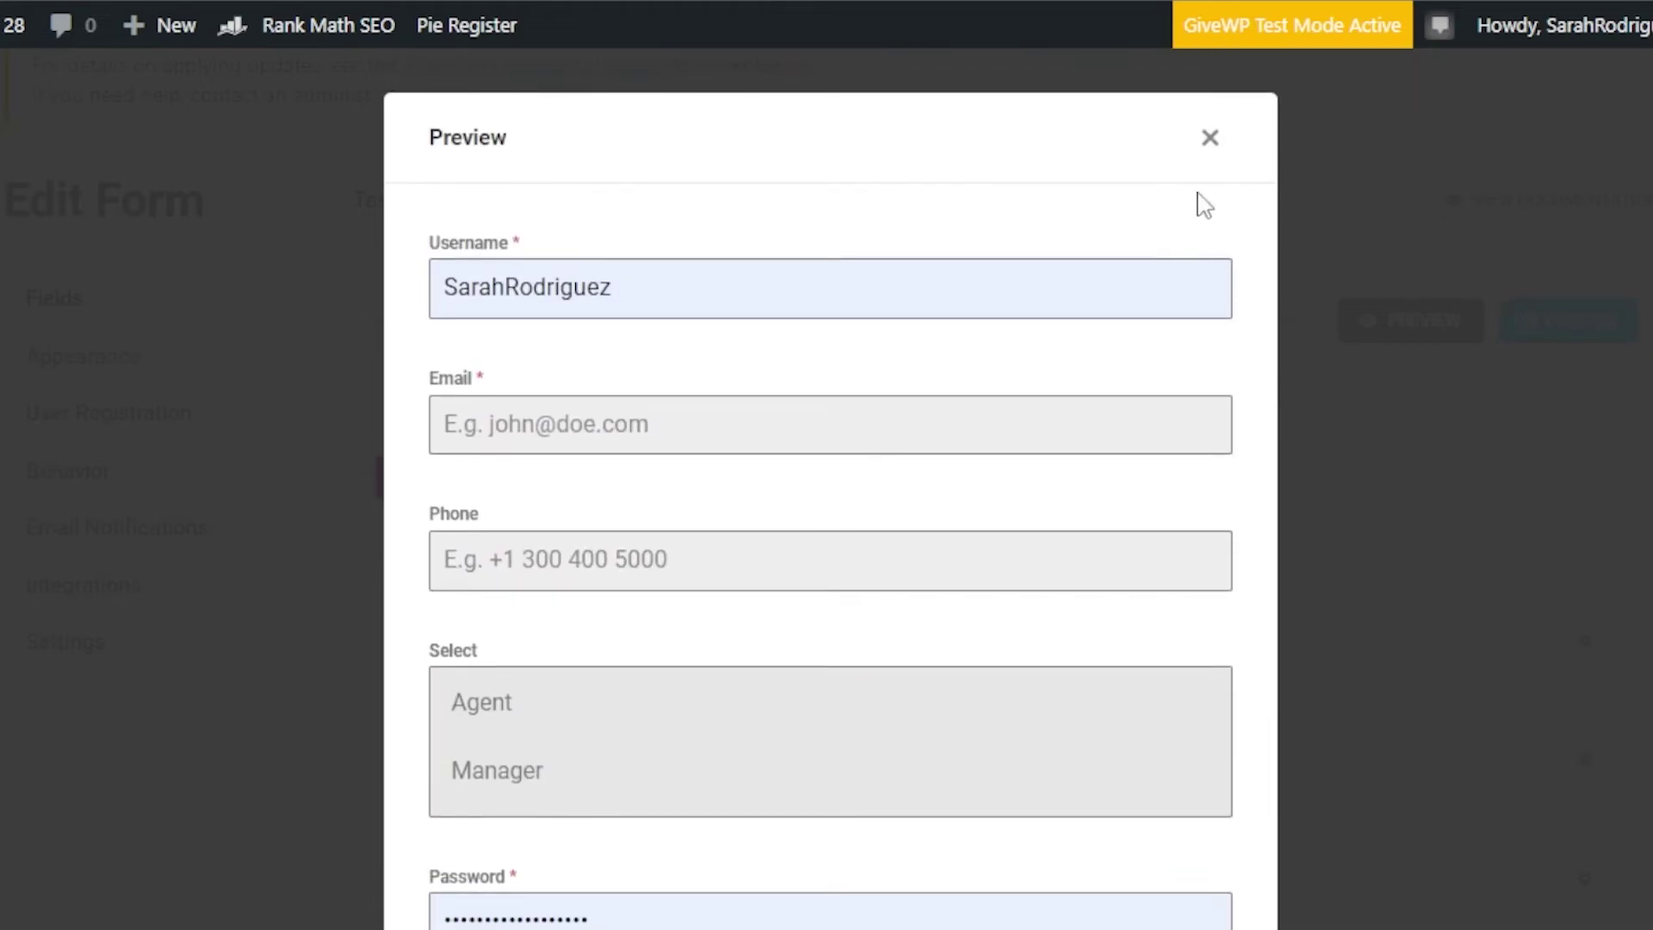
- Close the form preview and return to the editor
{"action": "left_click", "coordinate": [1210, 138]}
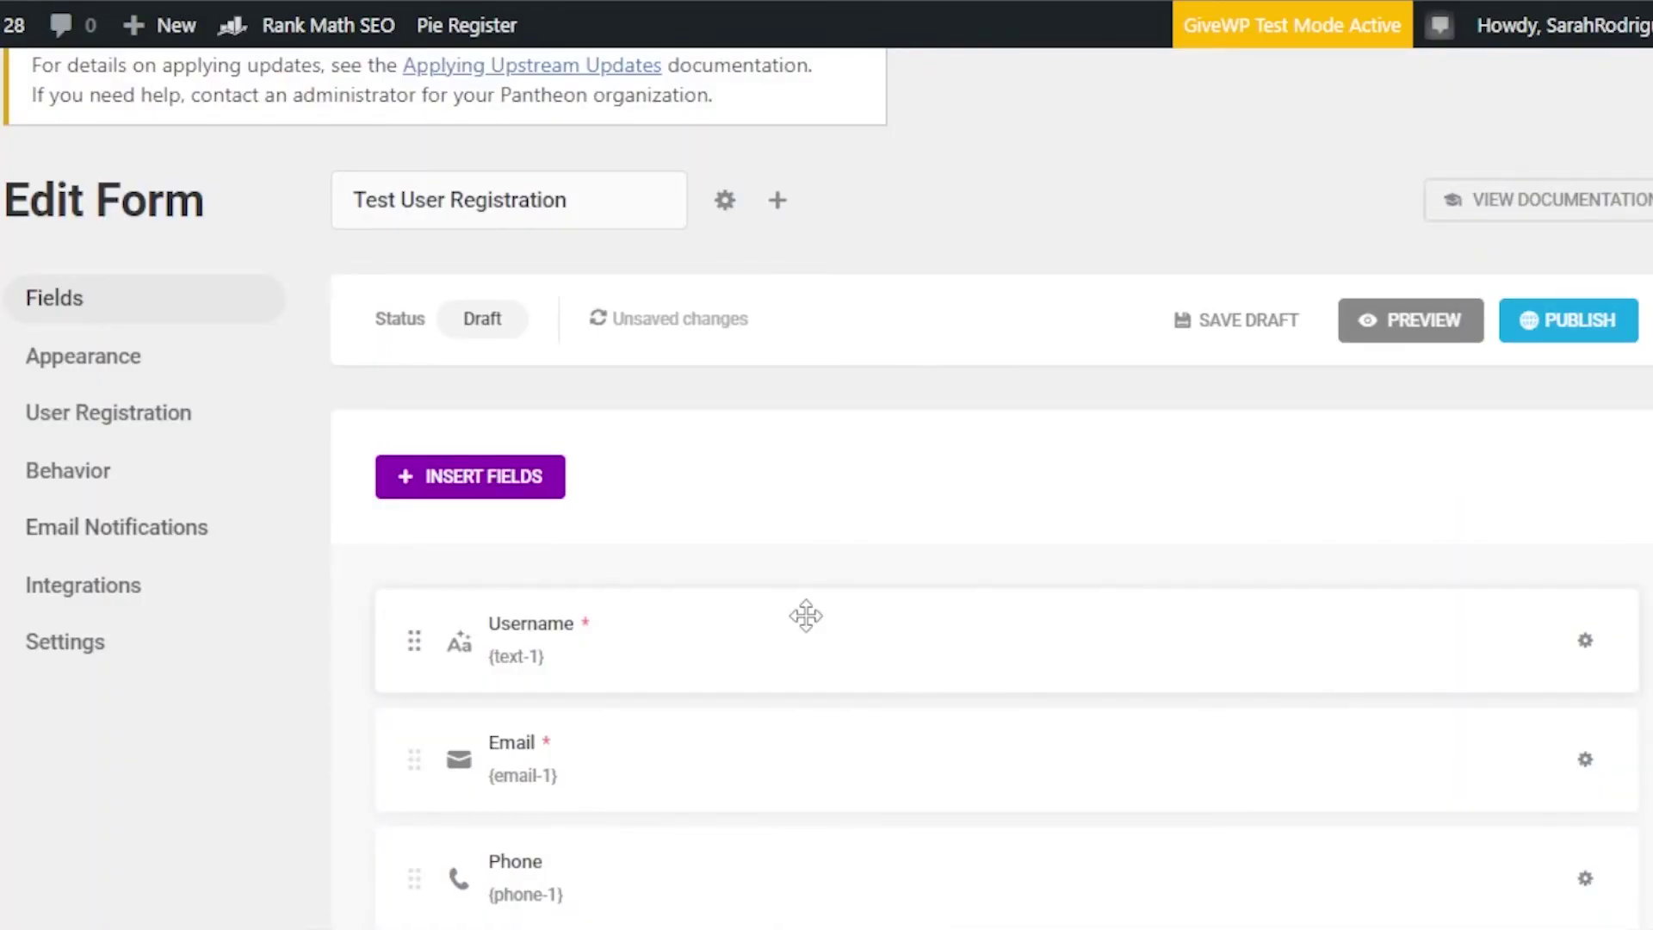
{"action": "scroll", "coordinate": [855, 850], "scroll_direction": "down", "scroll_amount": 5}
{"action": "scroll", "coordinate": [855, 850], "scroll_direction": "up", "scroll_amount": 8}
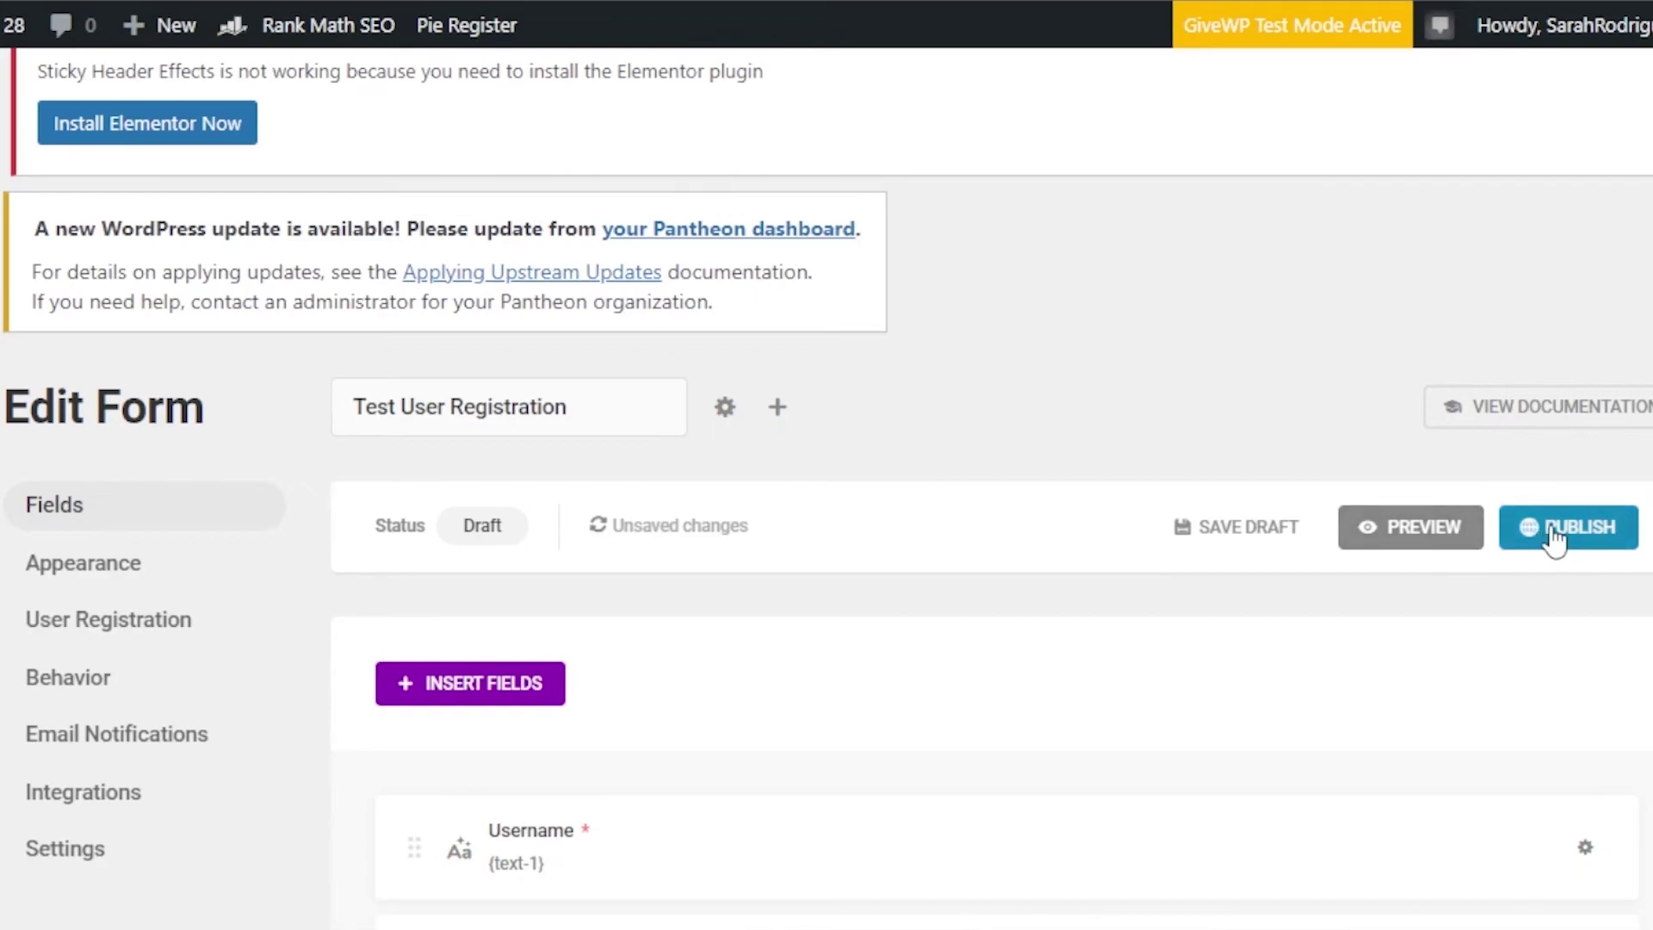
- Save the Test User Registration form as a draft so it shows Saved
{"action": "left_click", "coordinate": [1281, 533]}
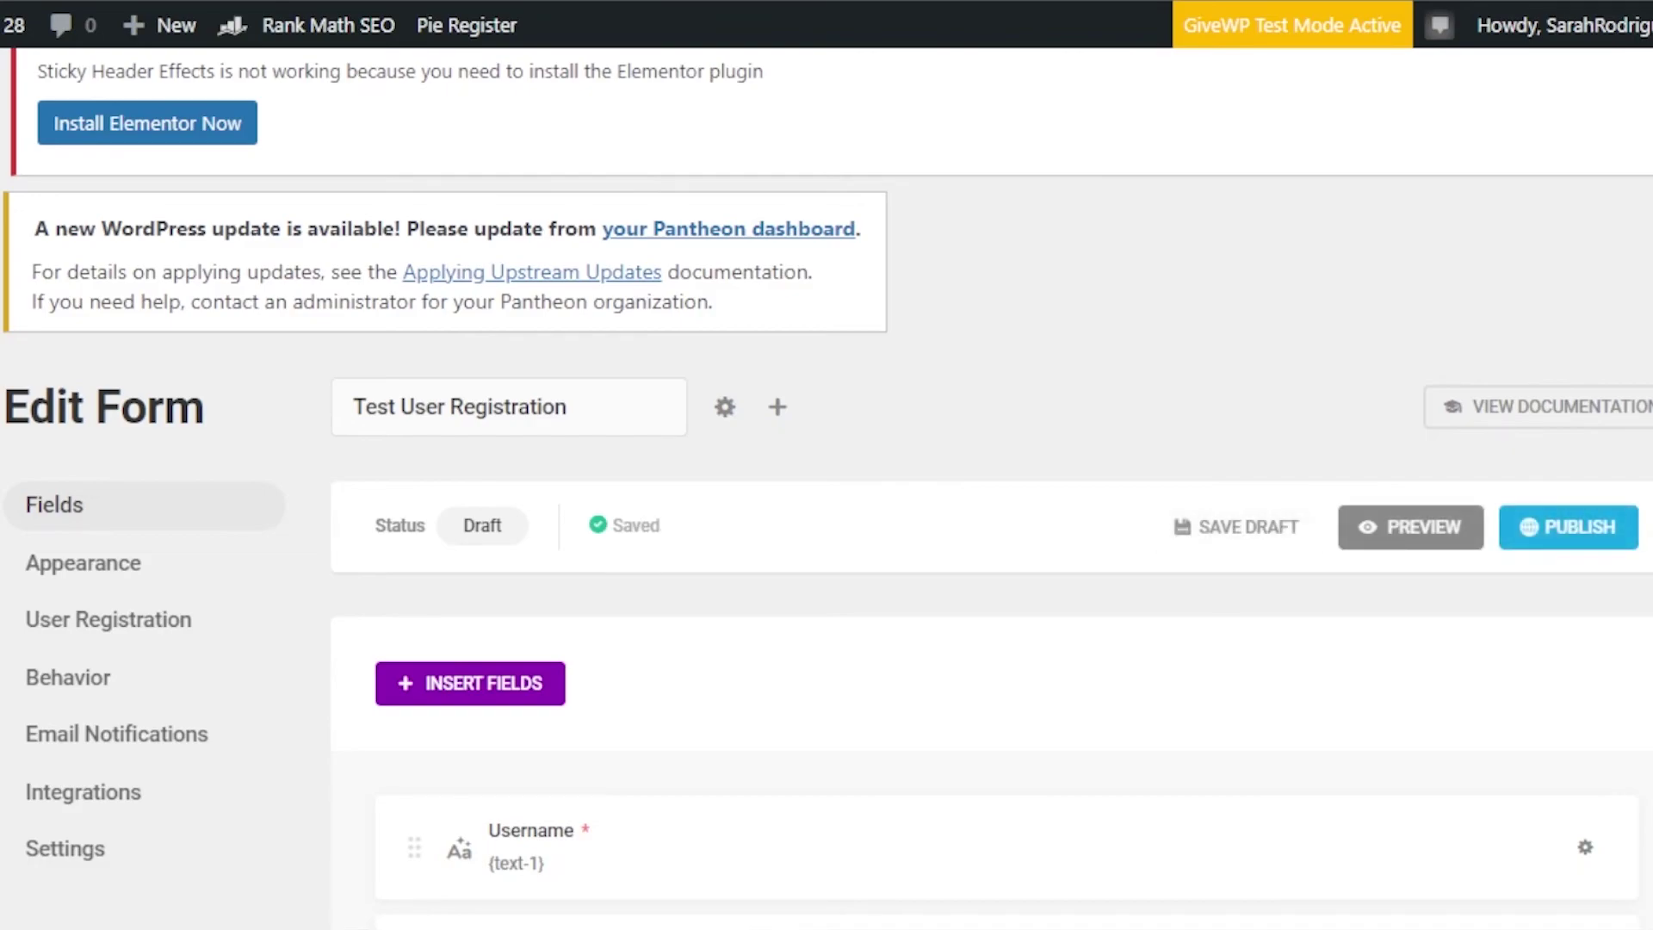
{"action": "scroll", "coordinate": [947, 602], "scroll_direction": "down", "scroll_amount": 4}
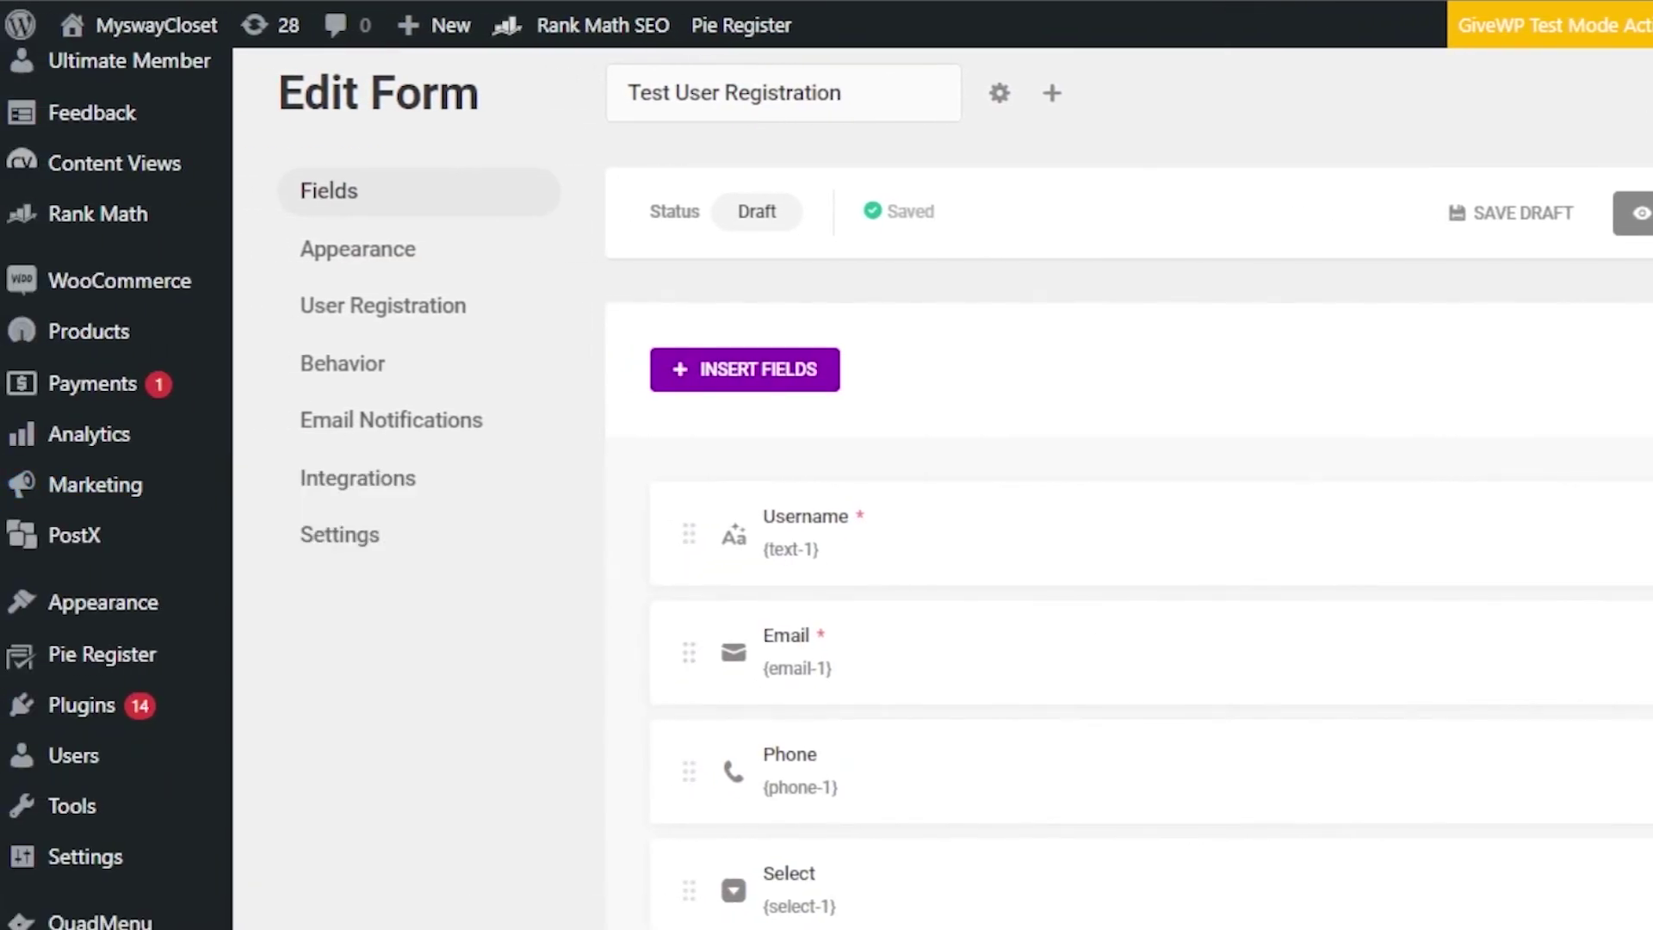
{"action": "scroll", "coordinate": [860, 603], "scroll_direction": "down", "scroll_amount": 7}
- Go to the Forminator Dashboard listing Test User Registration and TEST Form
{"action": "left_click", "coordinate": [62, 677]}
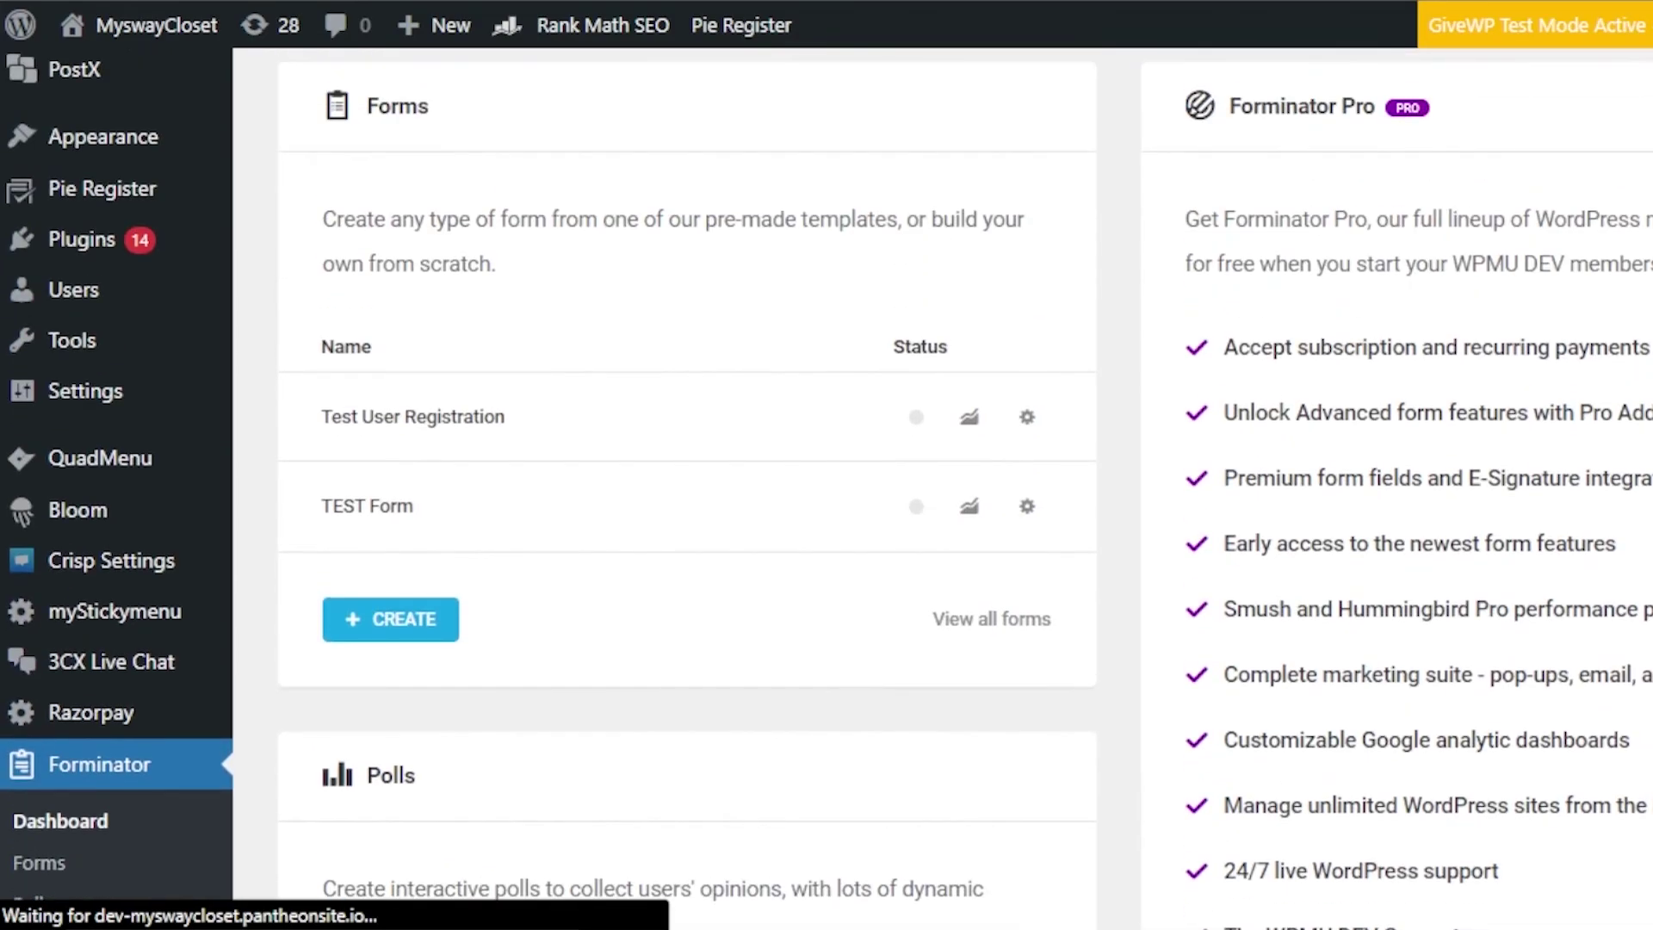
{"action": "scroll", "coordinate": [508, 441], "scroll_direction": "up", "scroll_amount": 4}
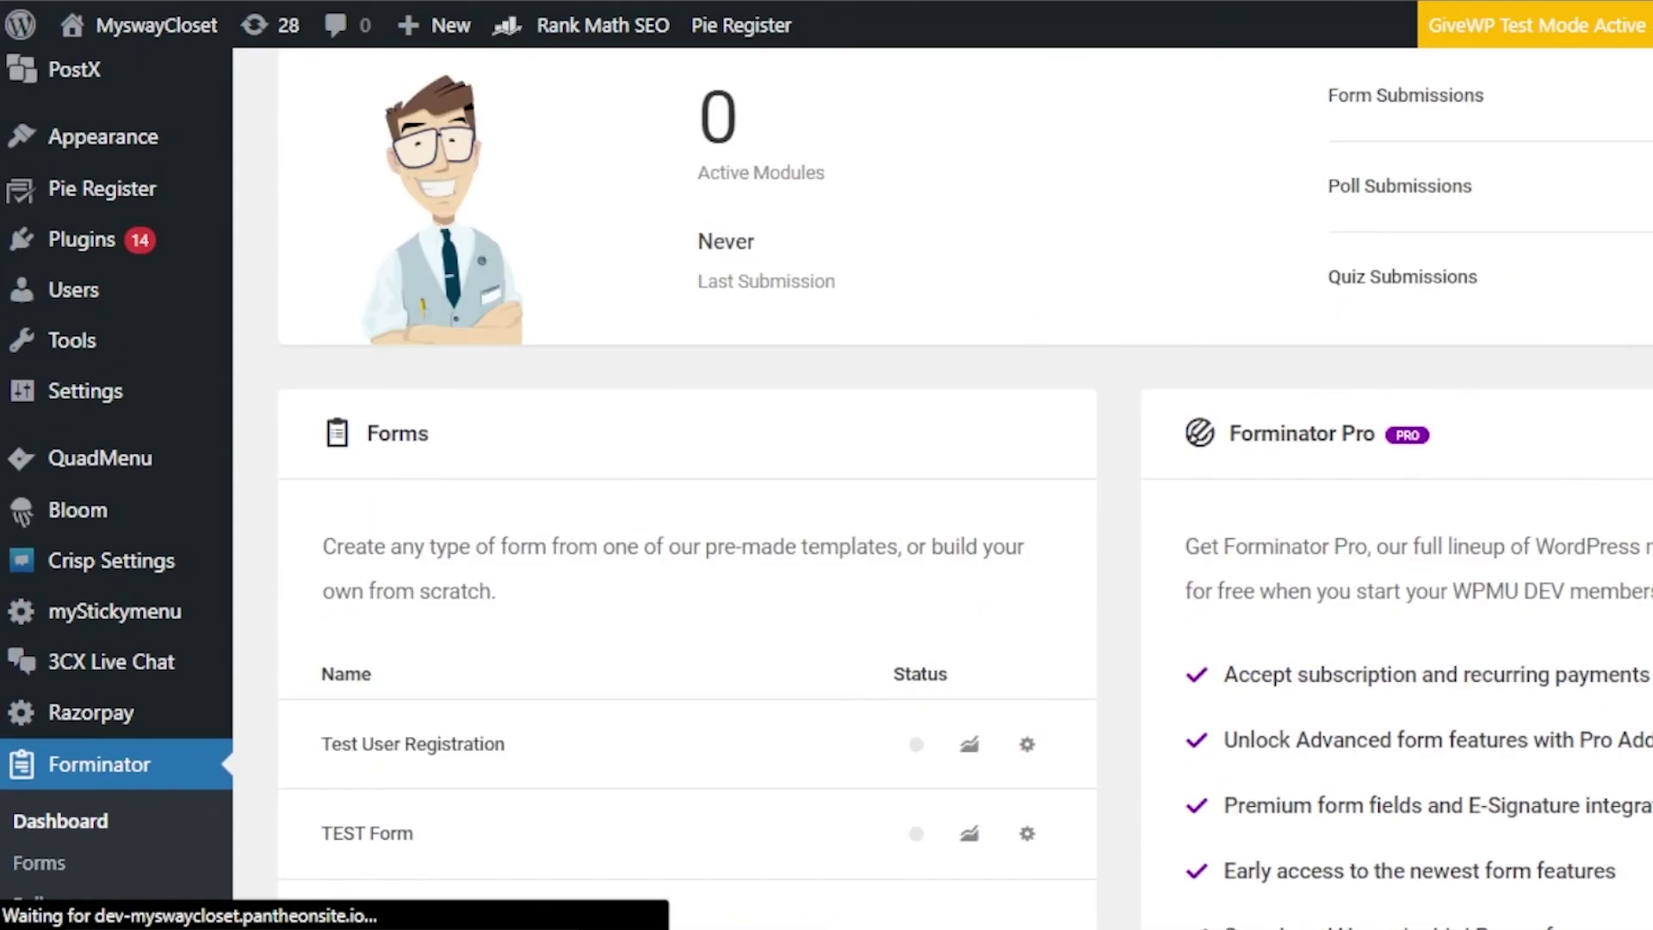
{"action": "scroll", "coordinate": [572, 435], "scroll_direction": "down", "scroll_amount": 5}
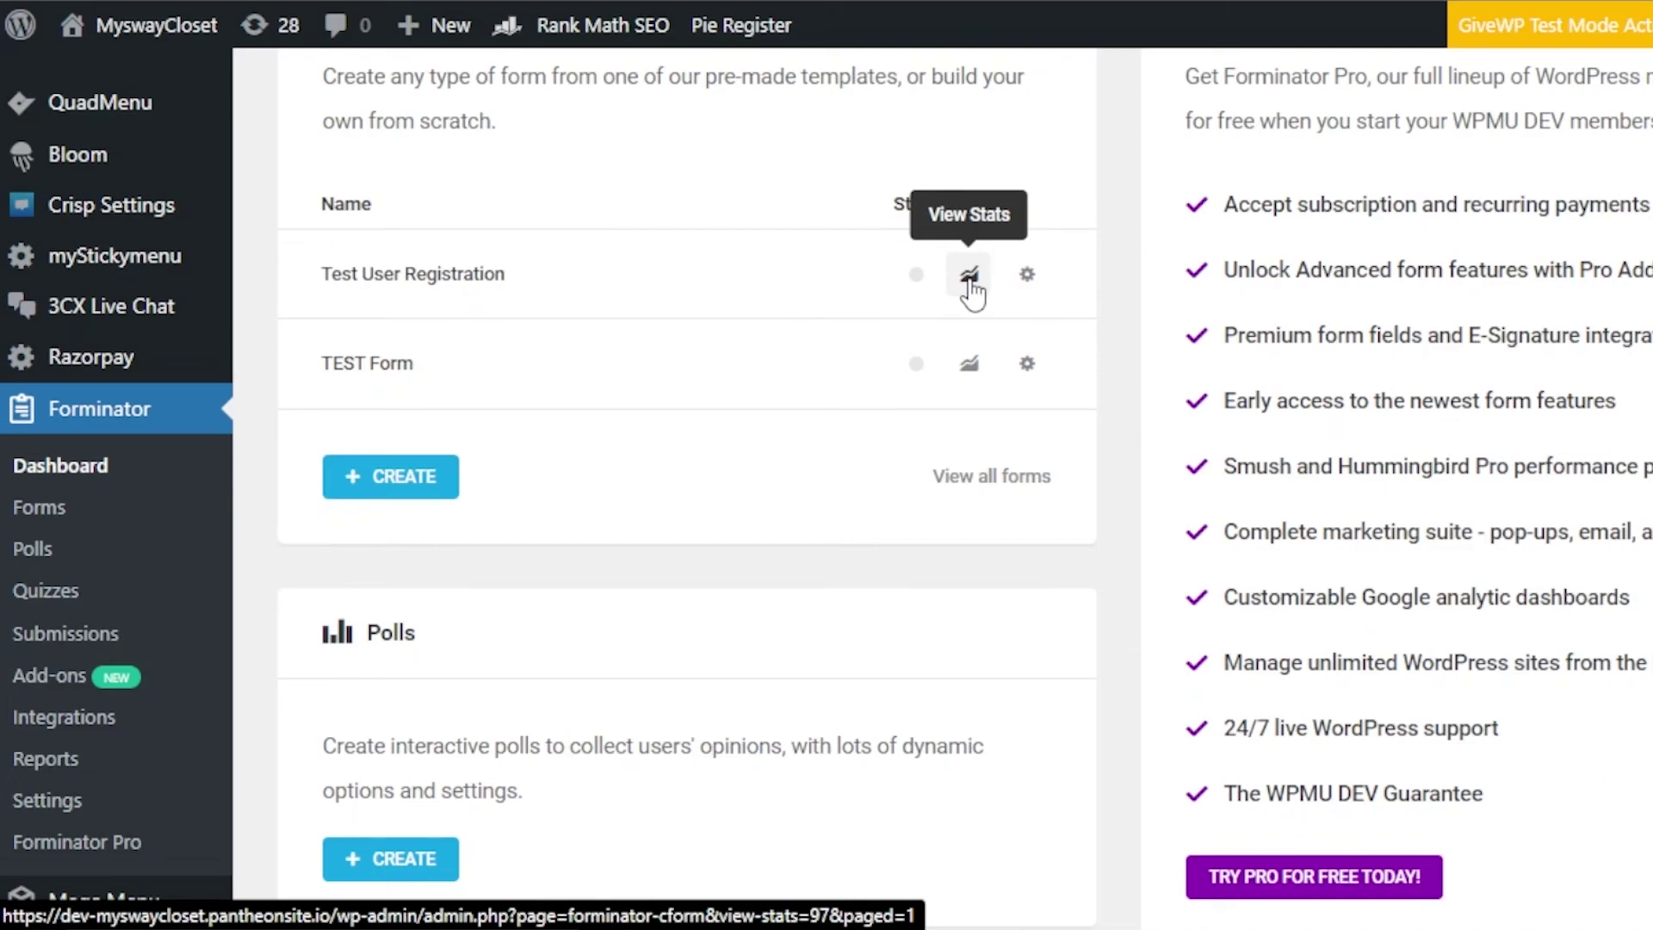
- Open and dismiss the Forms template chooser without creating a form, then scroll the dashboard
{"action": "left_click", "coordinate": [417, 488]}
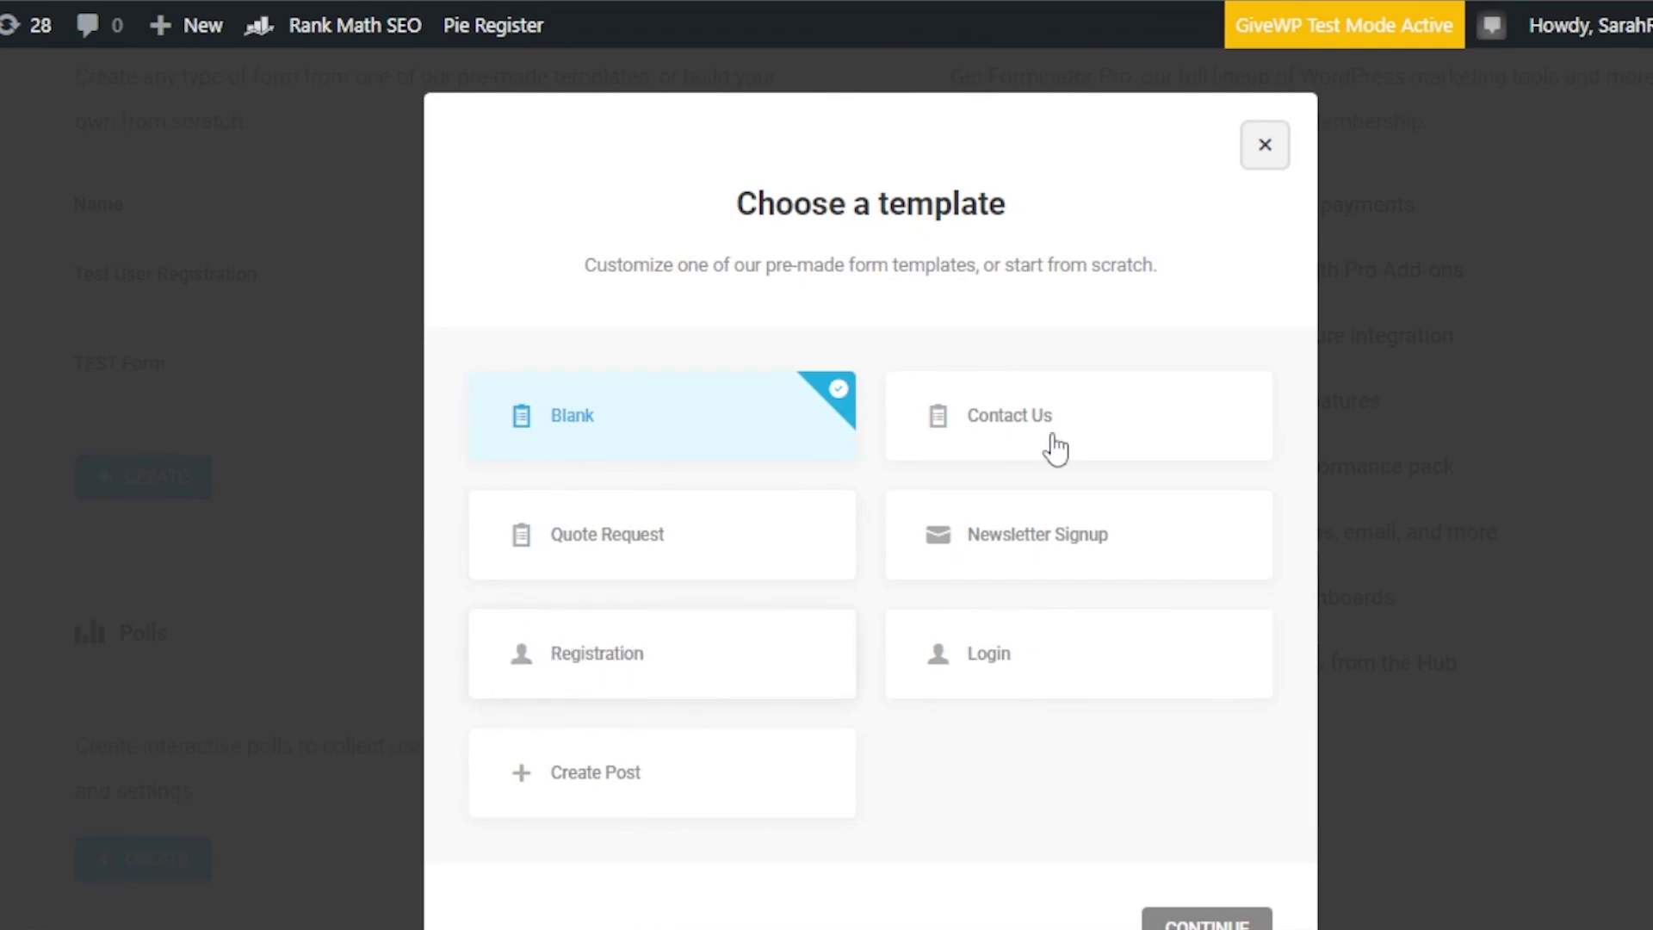
{"action": "left_click", "coordinate": [1264, 145]}
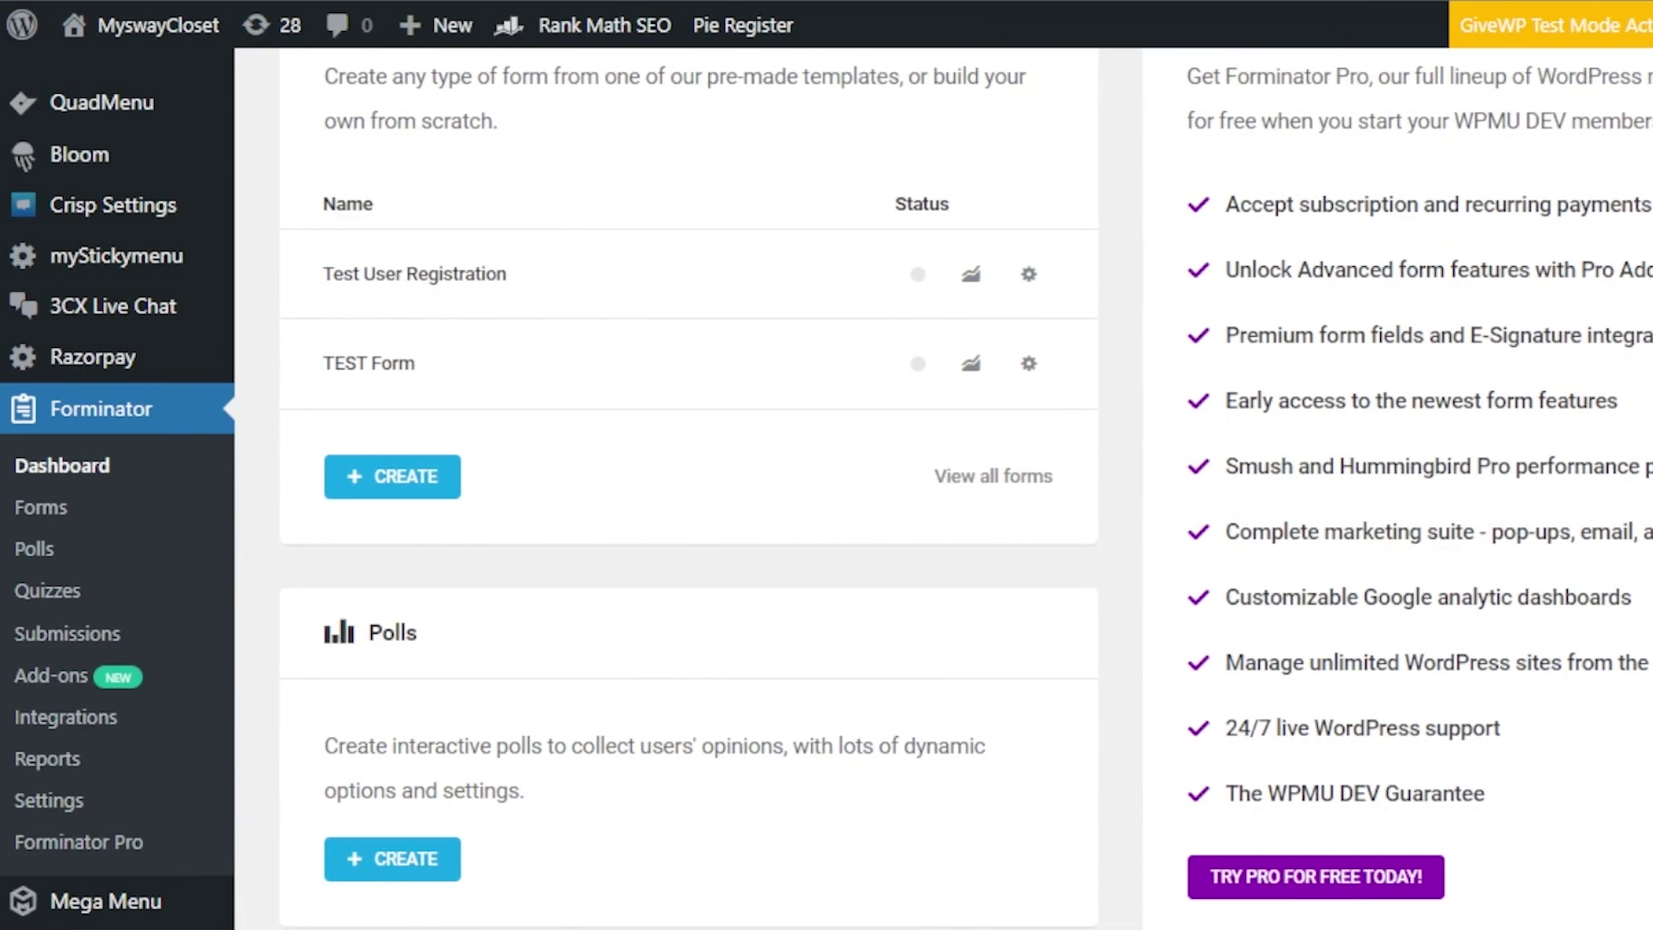
{"action": "scroll", "coordinate": [689, 482], "scroll_direction": "up", "scroll_amount": 1}
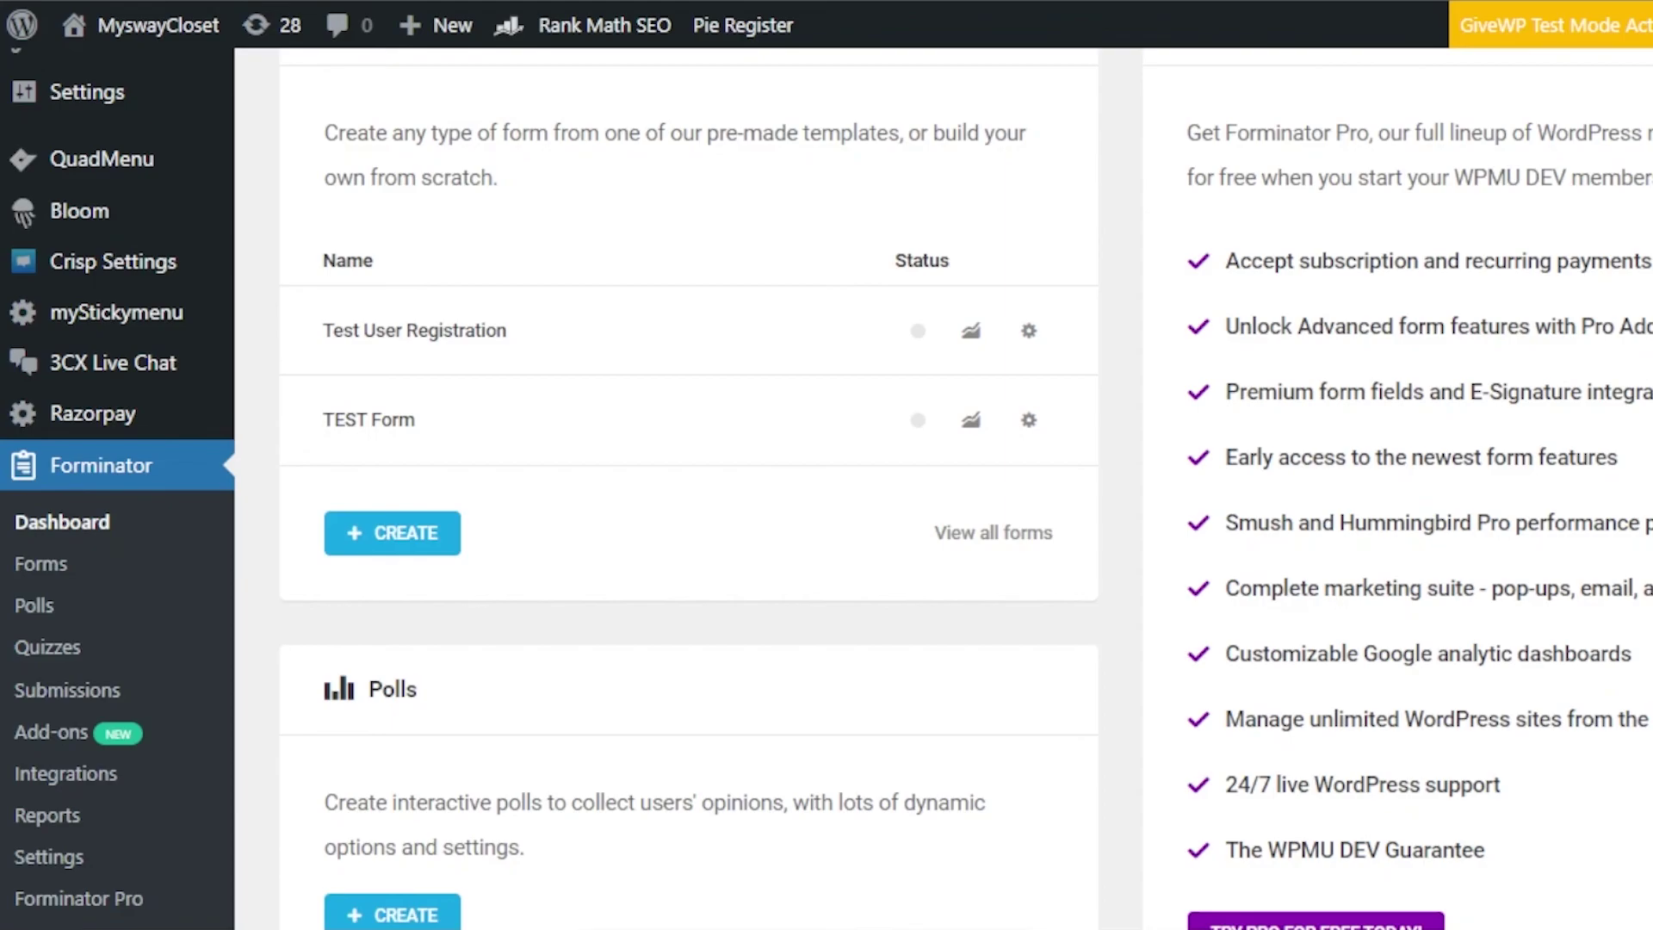
{"action": "scroll", "coordinate": [826, 482], "scroll_direction": "up", "scroll_amount": 5}
{"action": "scroll", "coordinate": [826, 482], "scroll_direction": "down", "scroll_amount": 15}
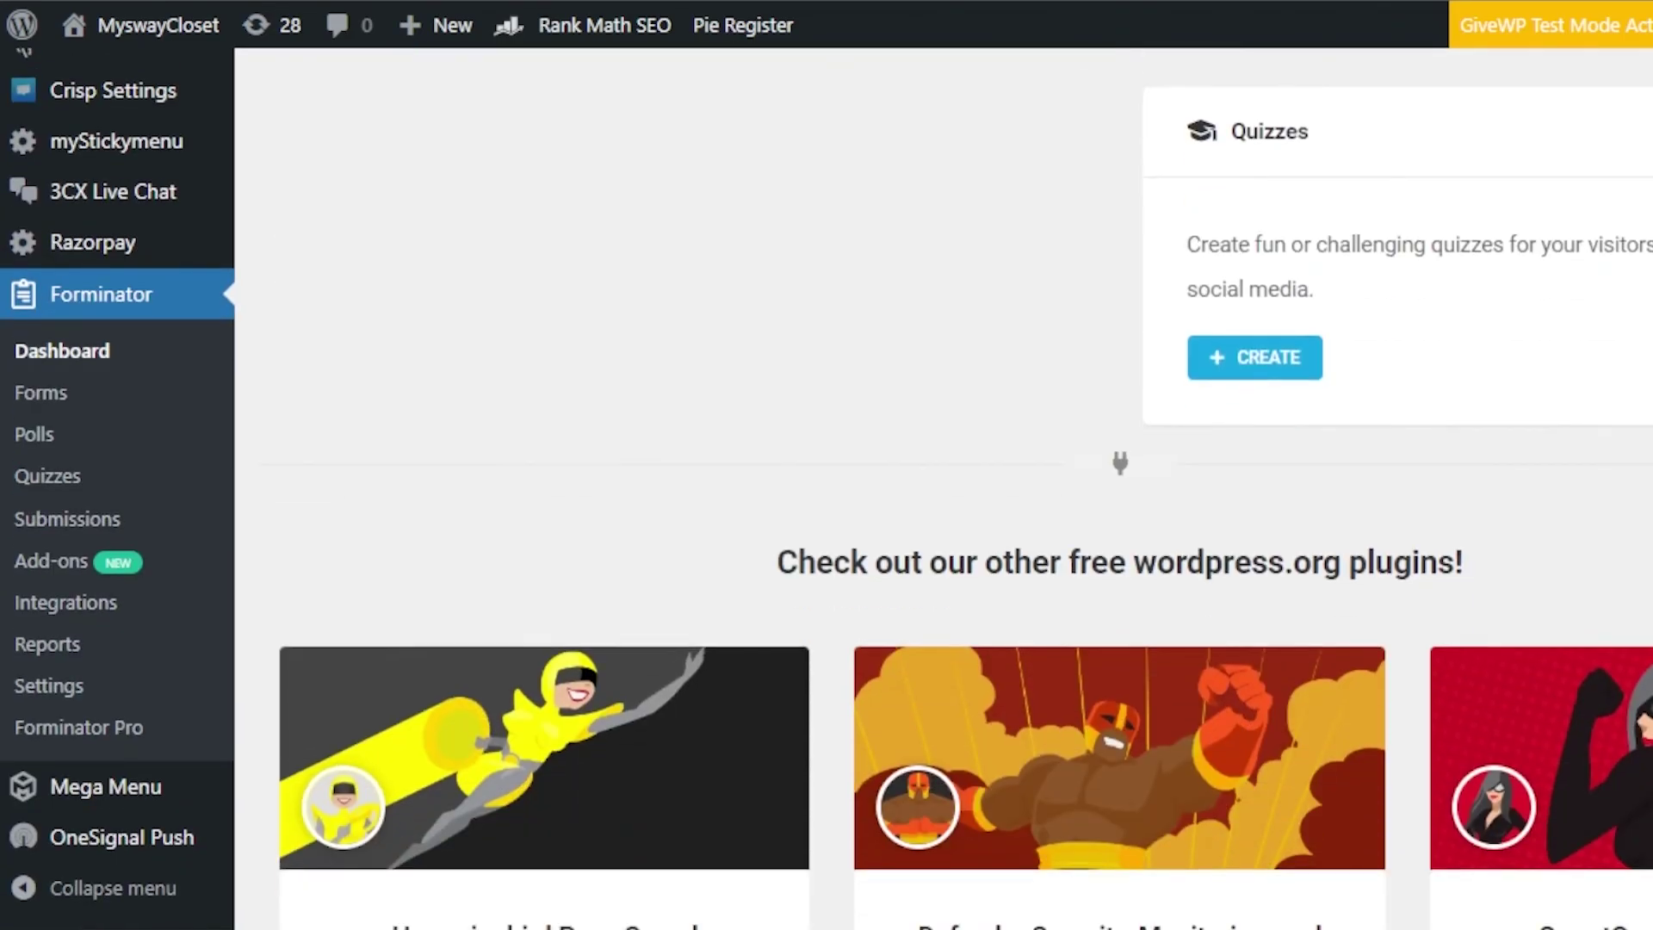
{"action": "scroll", "coordinate": [826, 483], "scroll_direction": "up", "scroll_amount": 20}
{"action": "scroll", "coordinate": [826, 483], "scroll_direction": "down", "scroll_amount": 12}
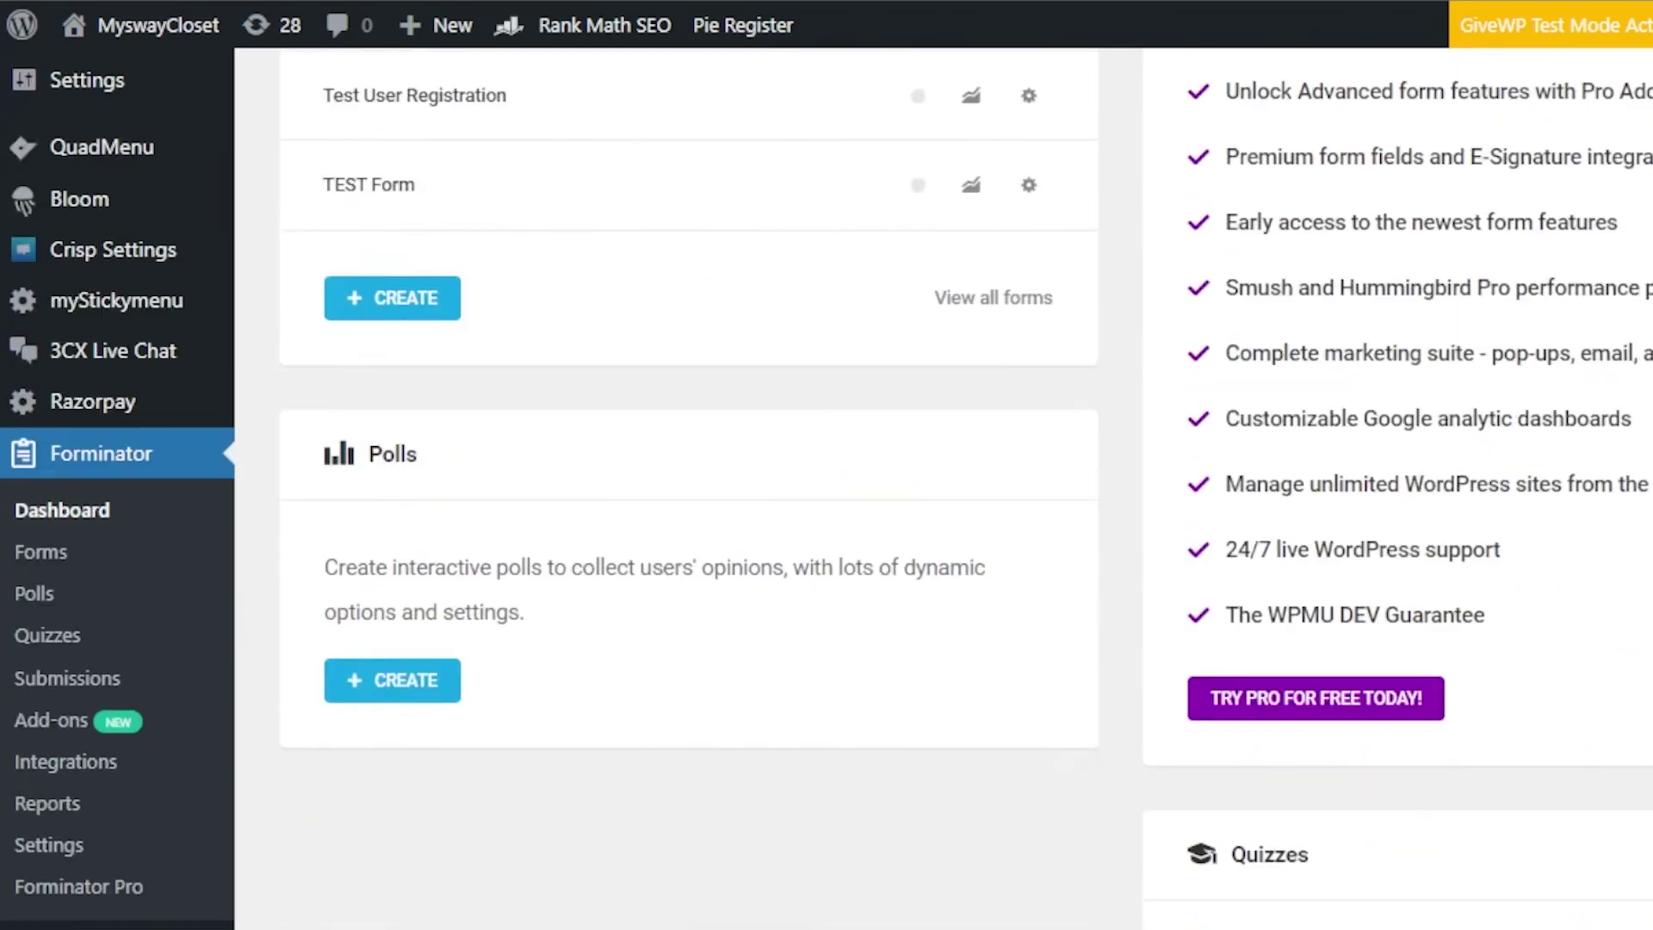
{"action": "scroll", "coordinate": [827, 482], "scroll_direction": "down", "scroll_amount": 16}
{"action": "scroll", "coordinate": [826, 482], "scroll_direction": "up", "scroll_amount": 12}
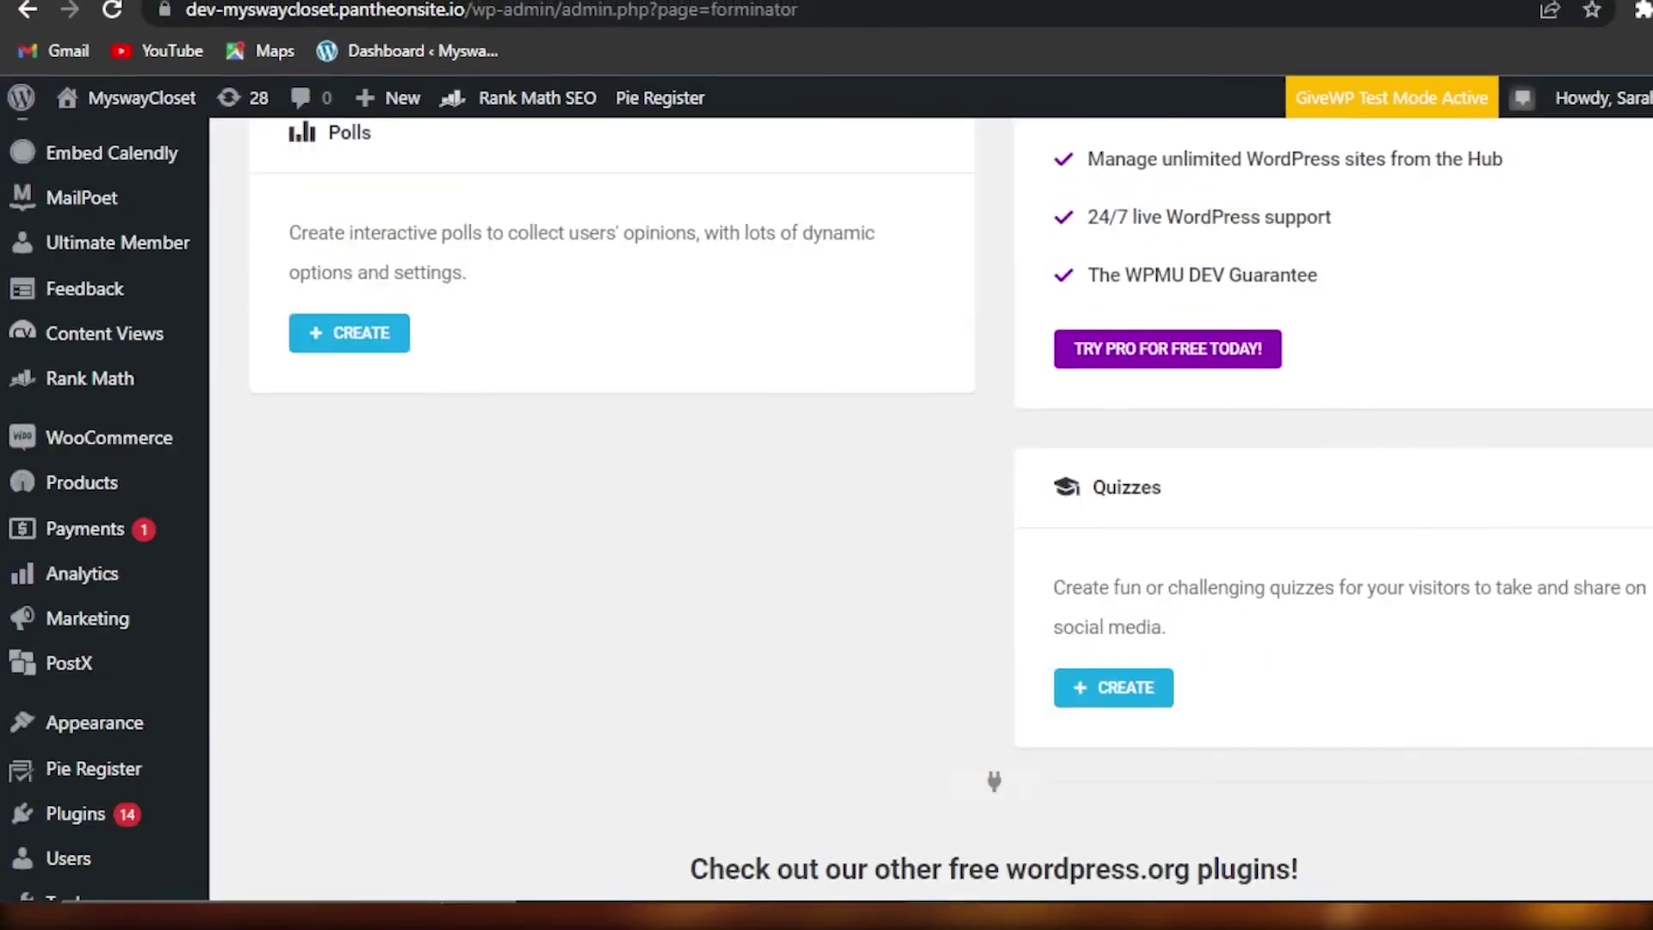